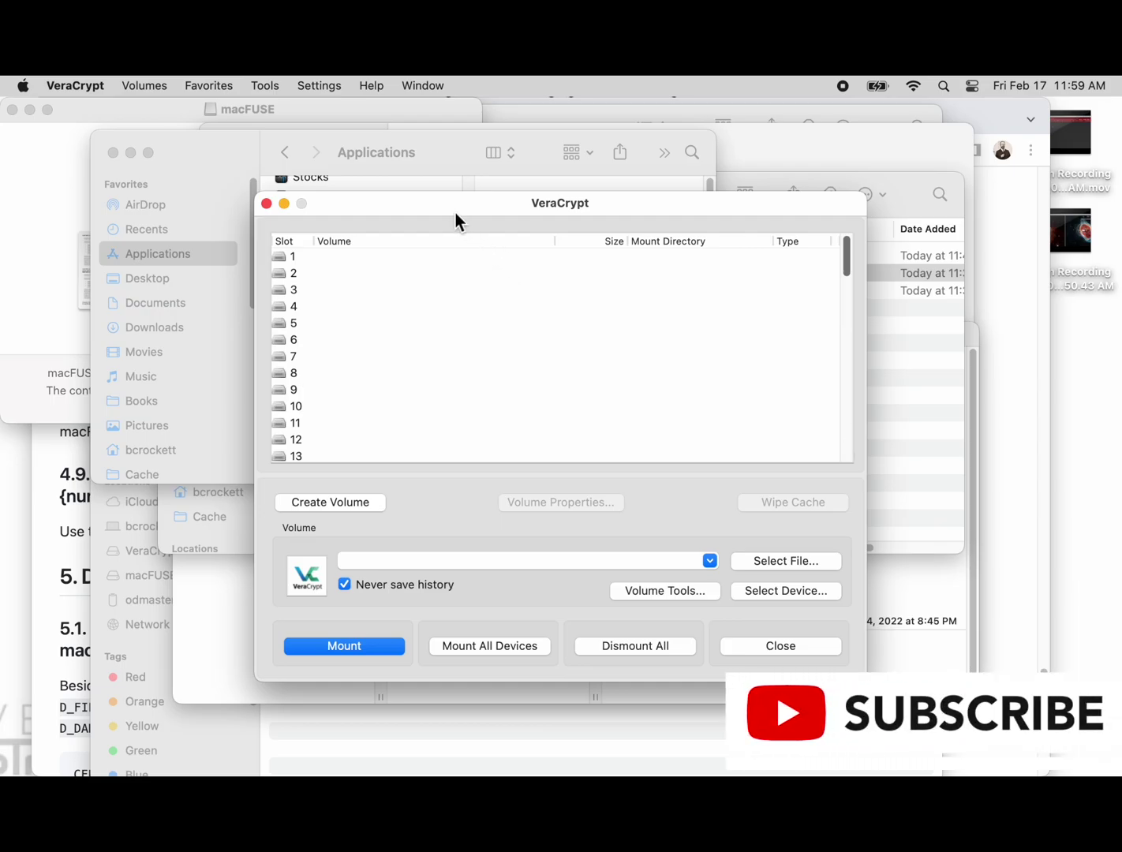
# - Drag the VeraCrypt main window up and left, clear of the Finder windows
pyautogui.moveTo(438, 208); pyautogui.dragTo(280, 135)
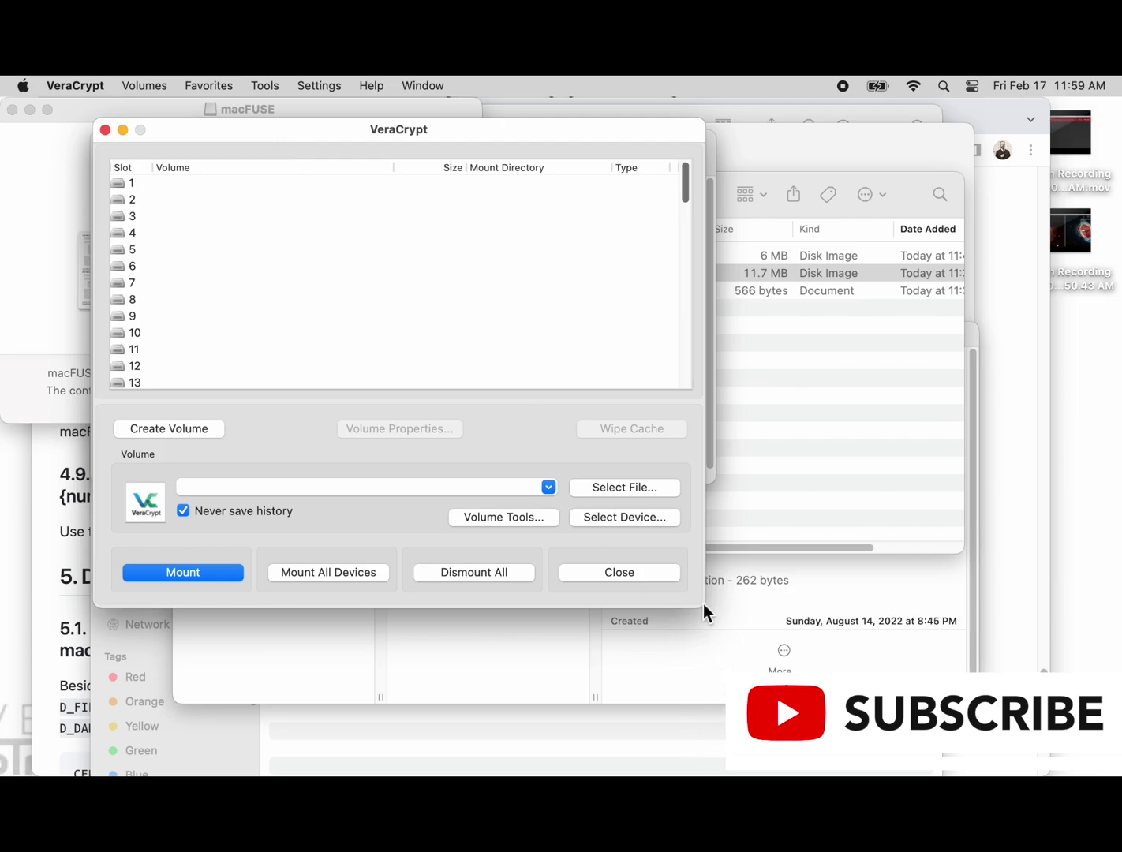
# - Read through the Beginner's Tutorial's volume-creation step in Chrome
pyautogui.click(750, 623)
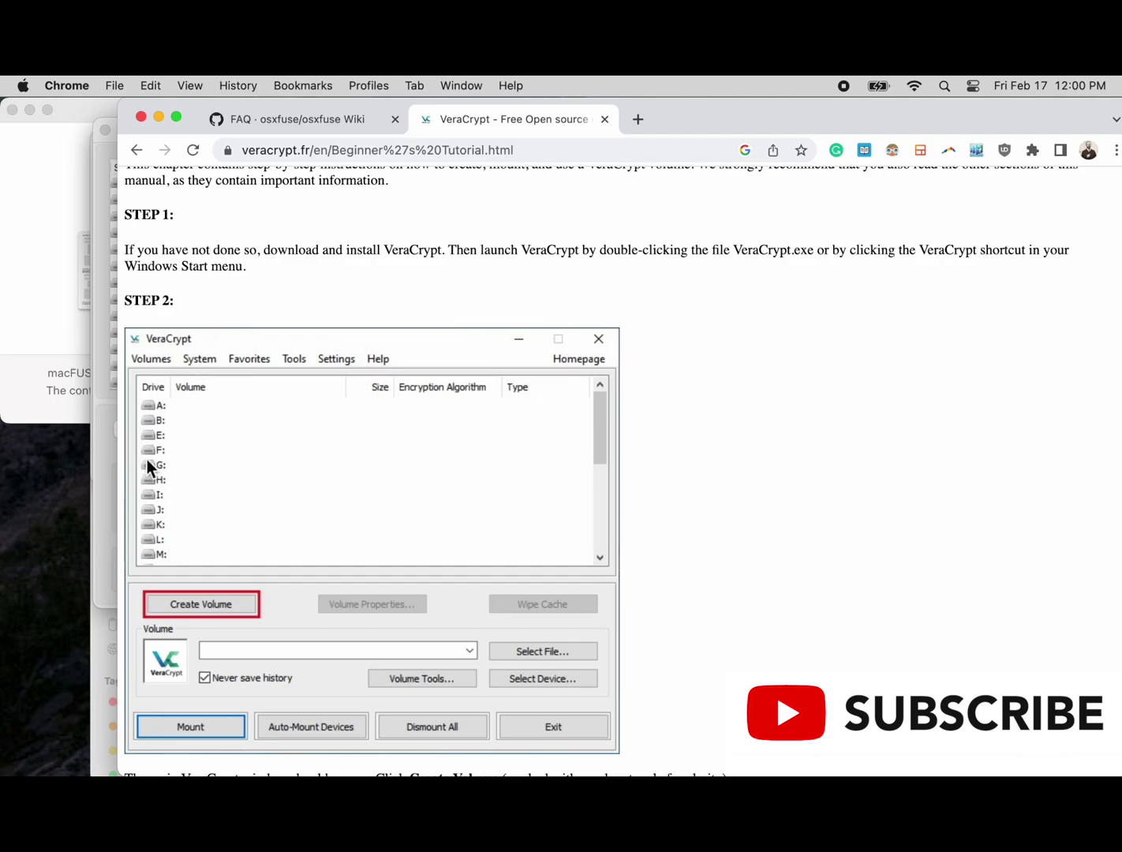
pyautogui.scroll(-8, 230, 504)
pyautogui.scroll(3, 231, 505)
pyautogui.scroll(-1, 231, 515)
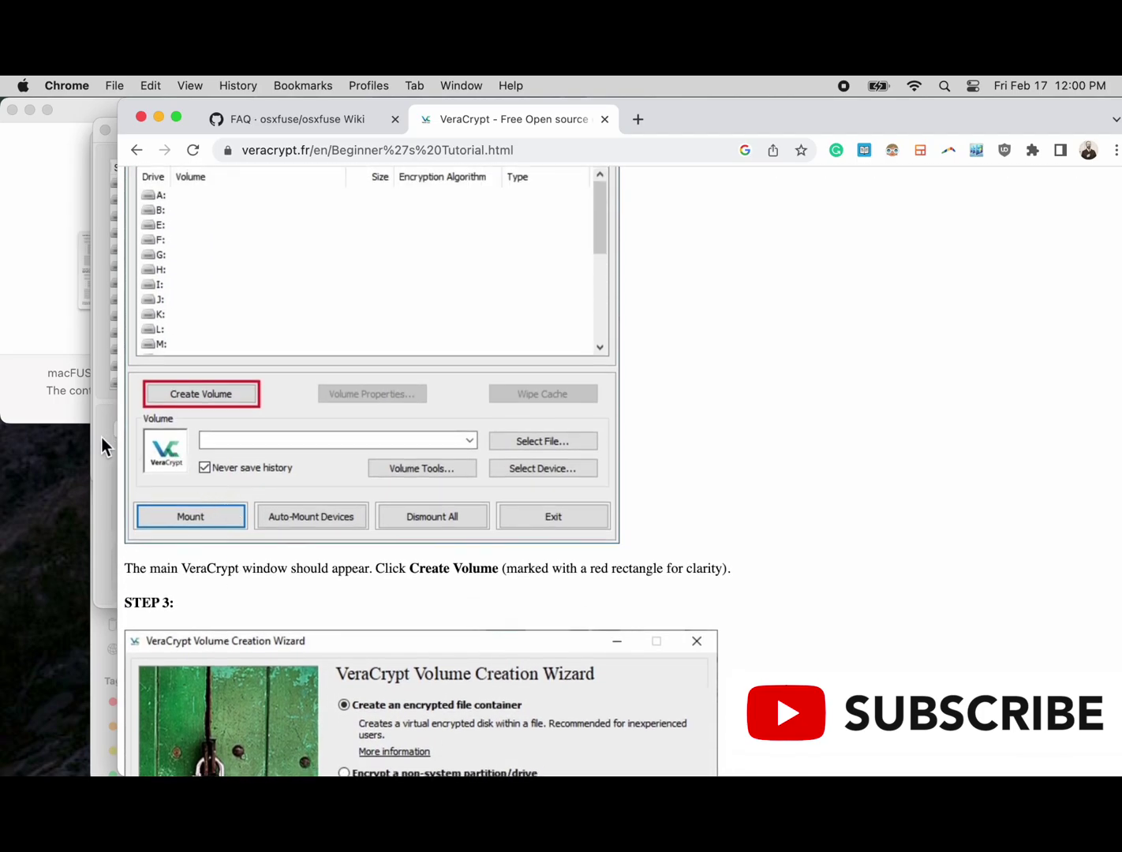
# - Narrow the Chrome window to reveal VeraCrypt and start Create Volume
pyautogui.moveTo(123, 430); pyautogui.dragTo(280, 414)
pyautogui.scroll(-1, 517, 527)
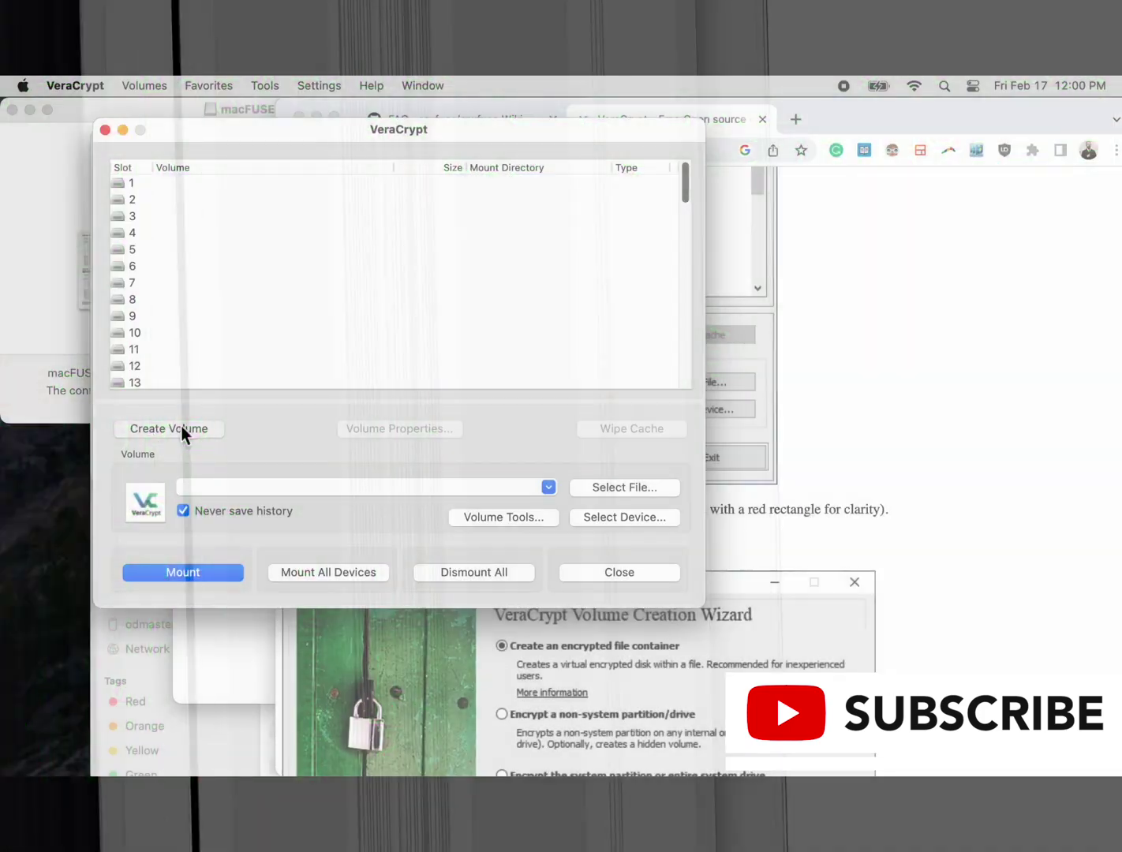
pyautogui.click(181, 423)
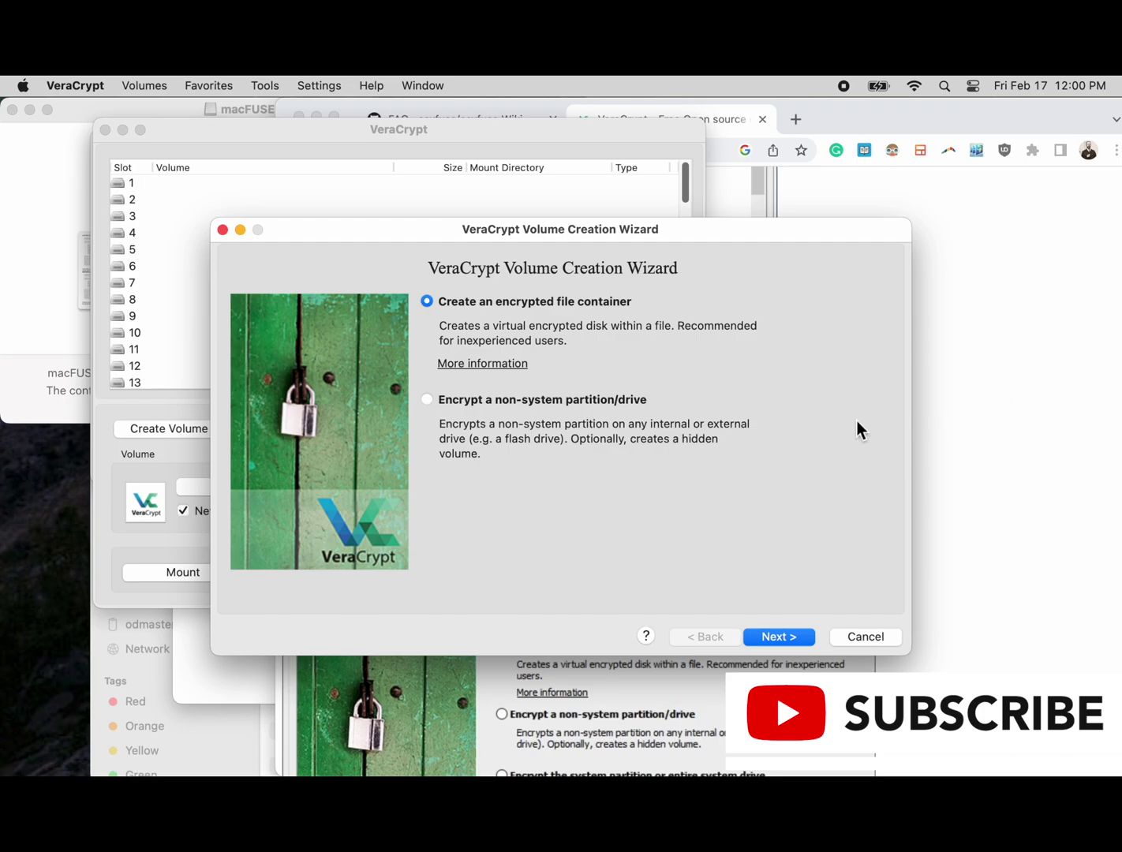
# - Choose 'Encrypt a non-system partition/drive', then 'Hidden VeraCrypt volume' as the volume type
pyautogui.click(647, 431)
pyautogui.click(667, 442)
pyautogui.click(431, 399)
pyautogui.click(803, 639)
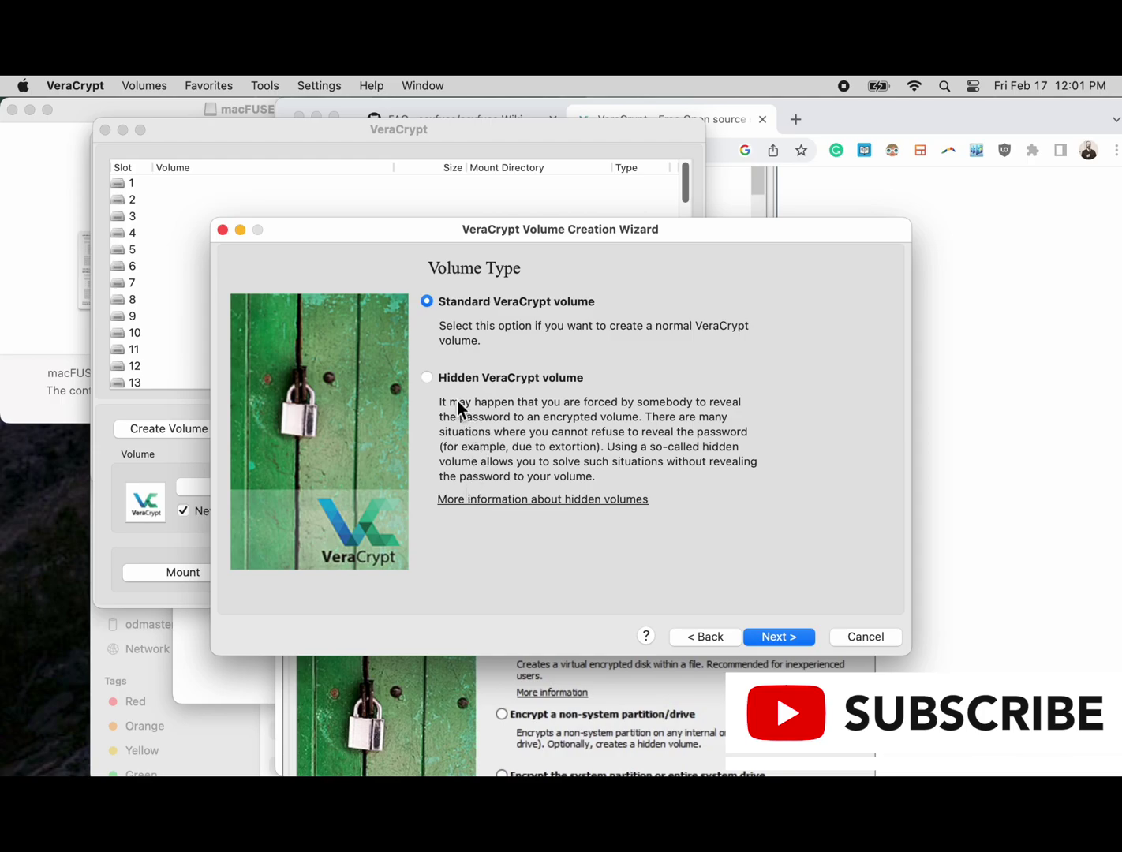
pyautogui.click(427, 378)
pyautogui.click(775, 638)
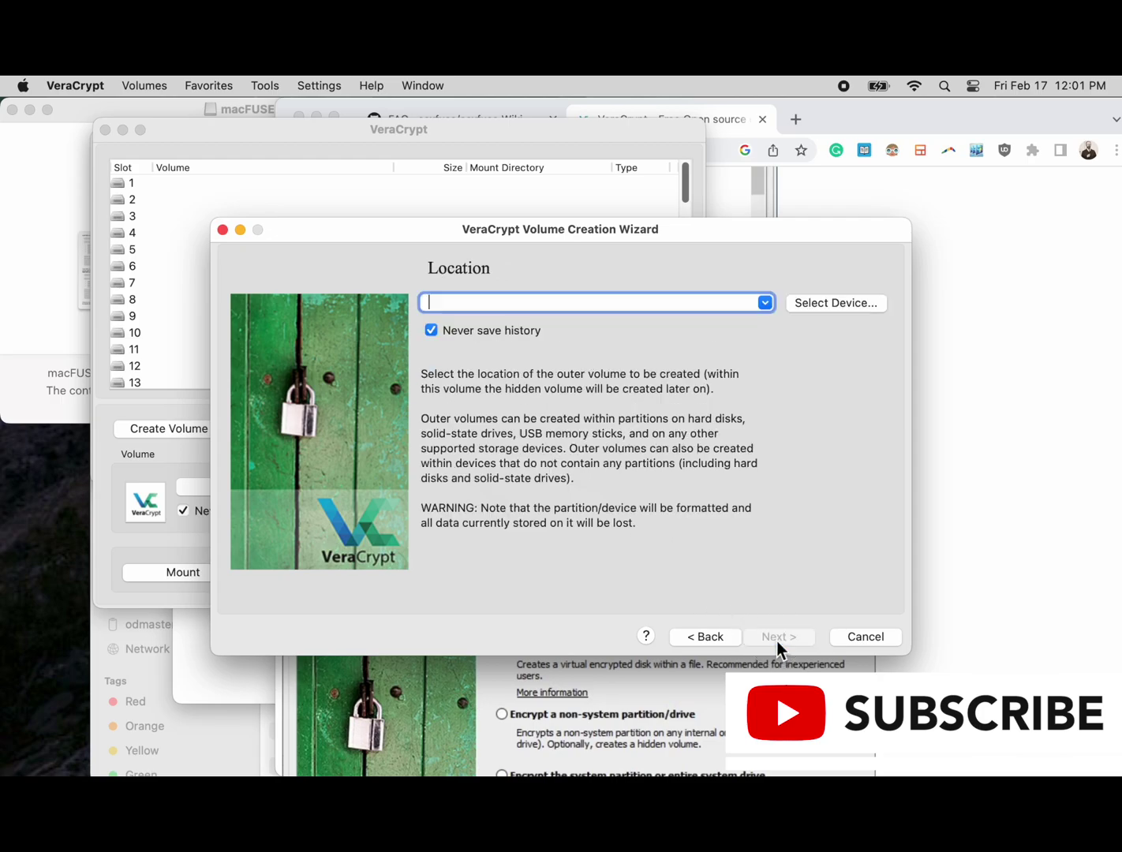
# - Select the 114 GiB partition /dev/rdisk6s1 as the outer volume device, allowing history saving
pyautogui.click(826, 304)
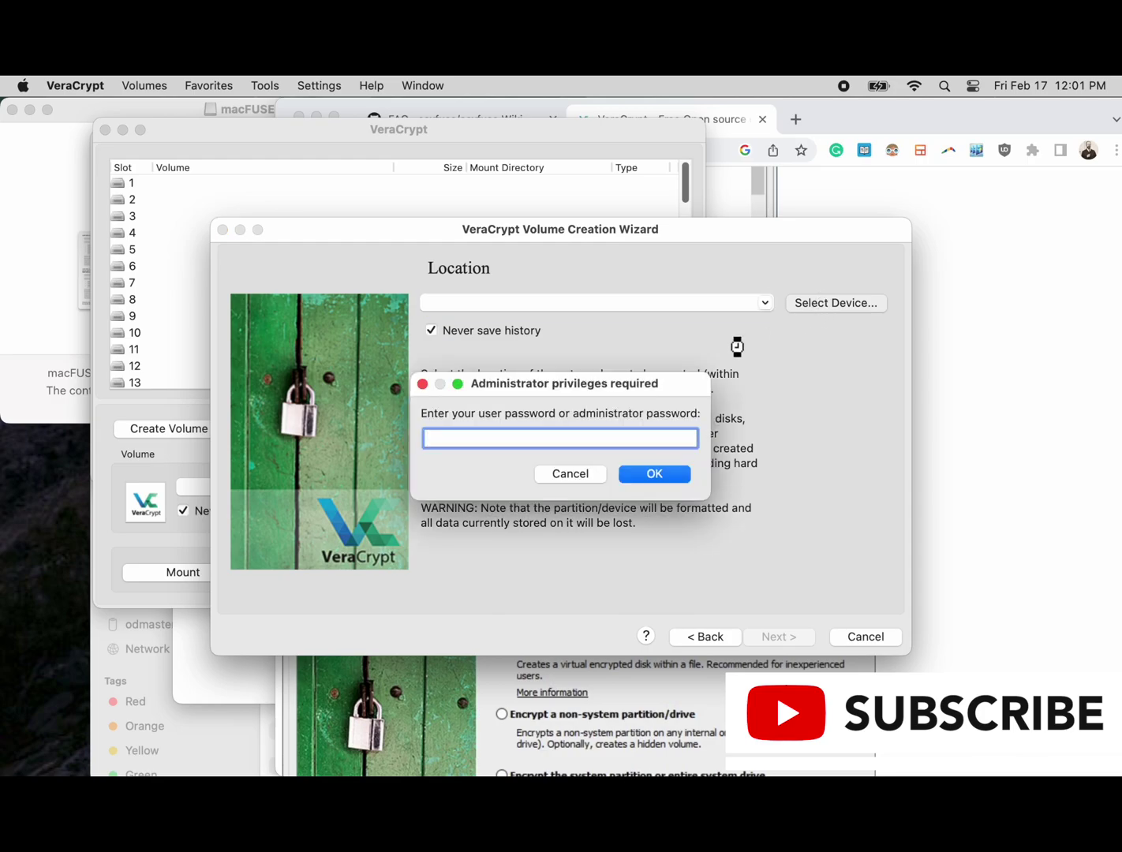
pyautogui.write('••••••••••••••')
pyautogui.press('Return')
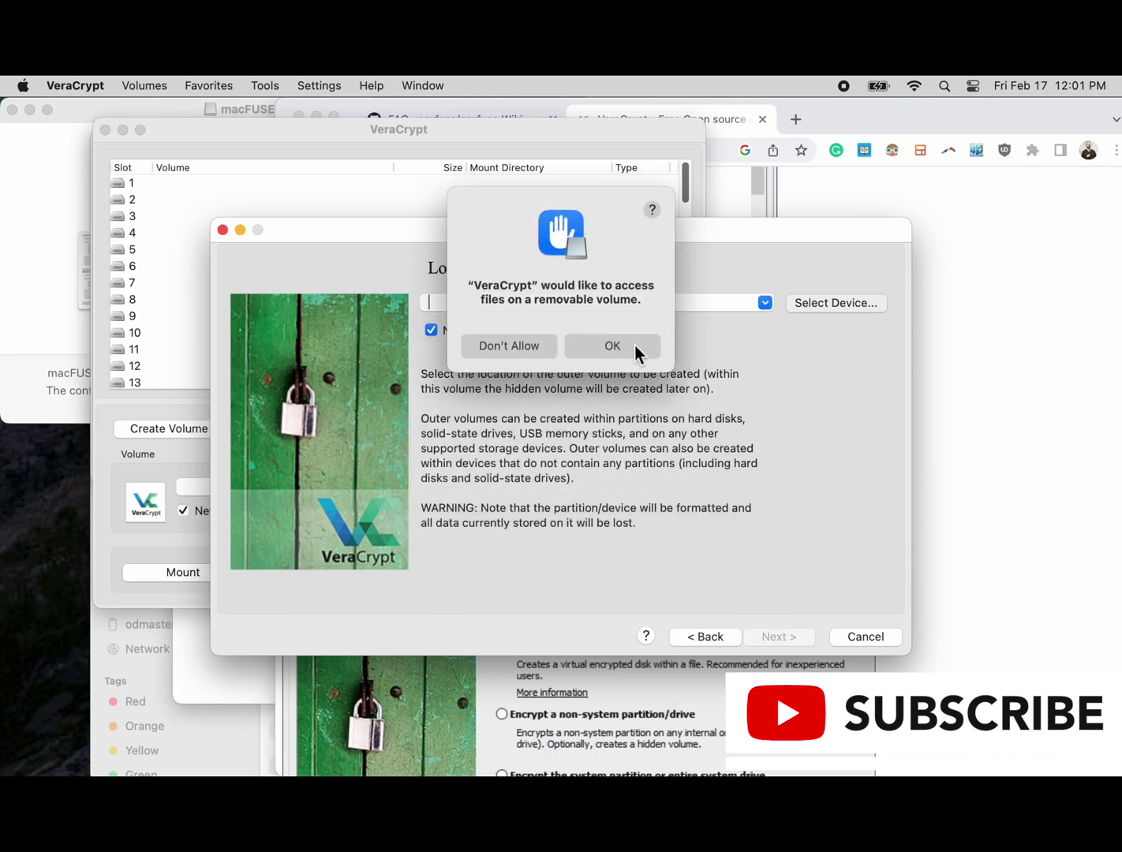
pyautogui.click(634, 345)
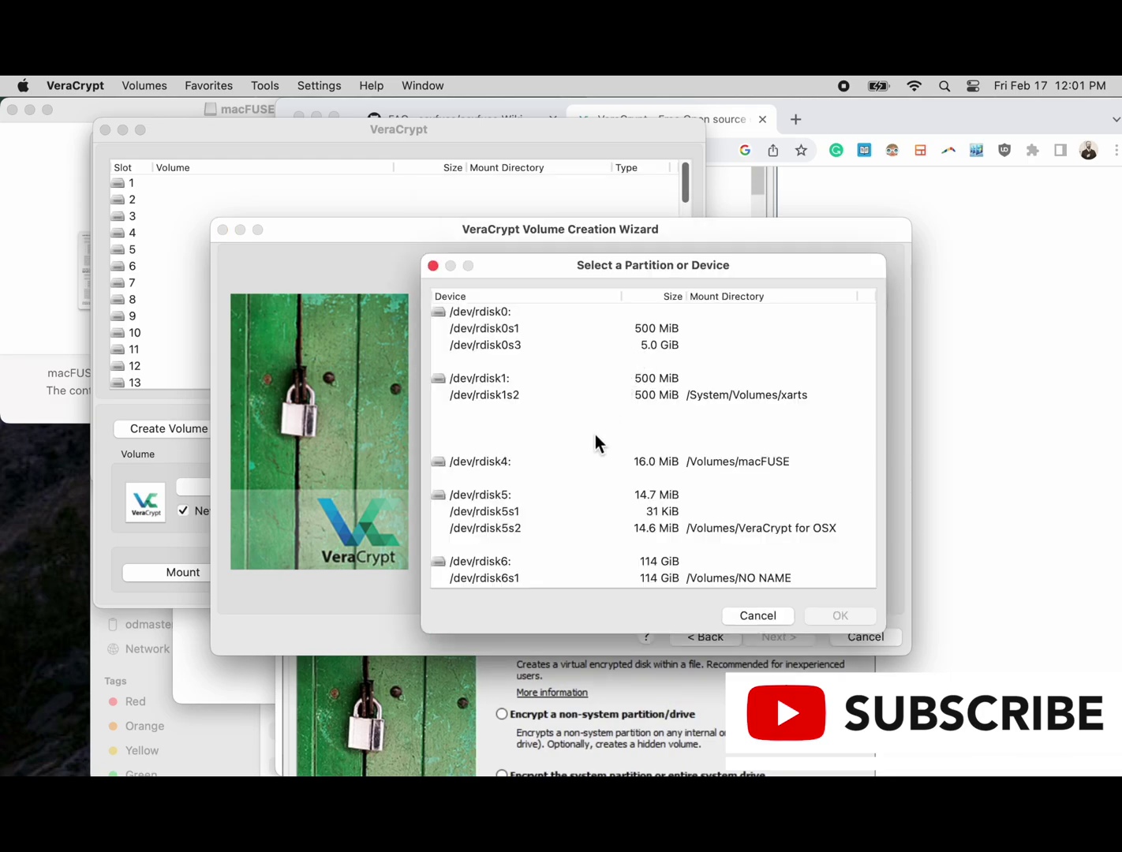
pyautogui.click(572, 579)
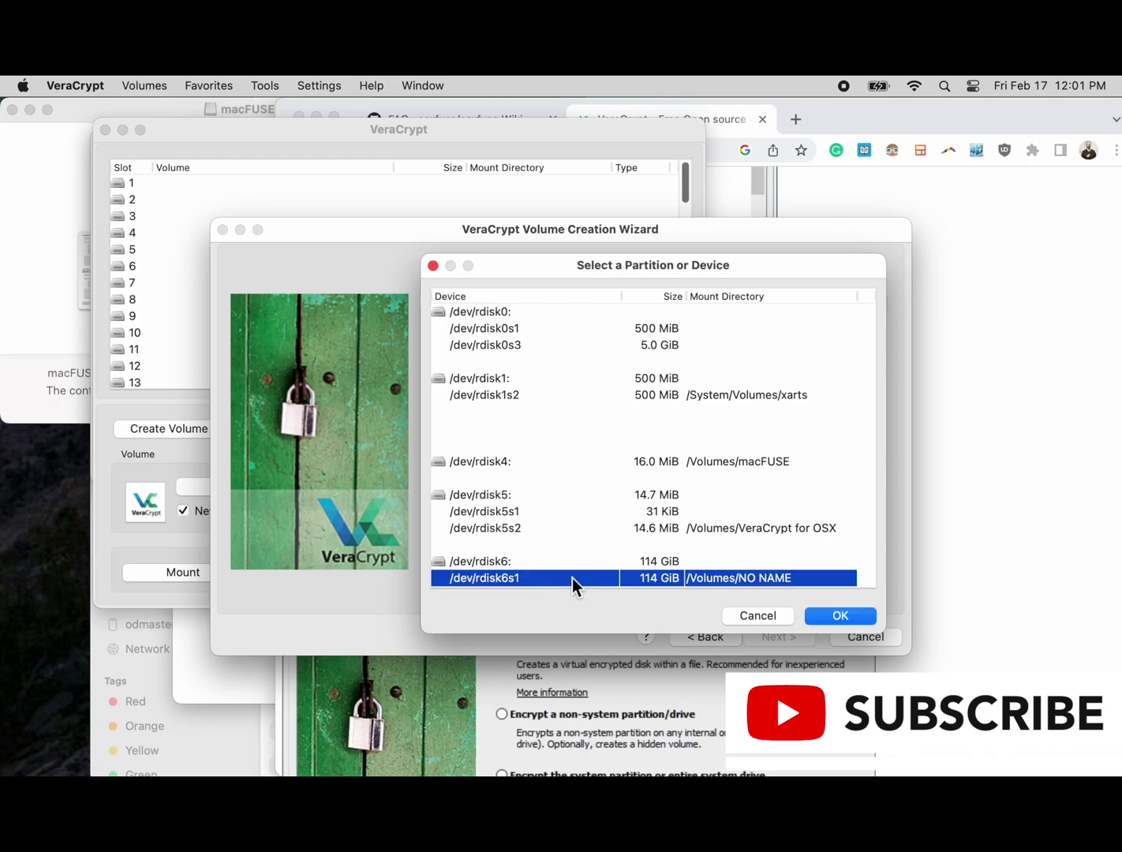
pyautogui.click(856, 625)
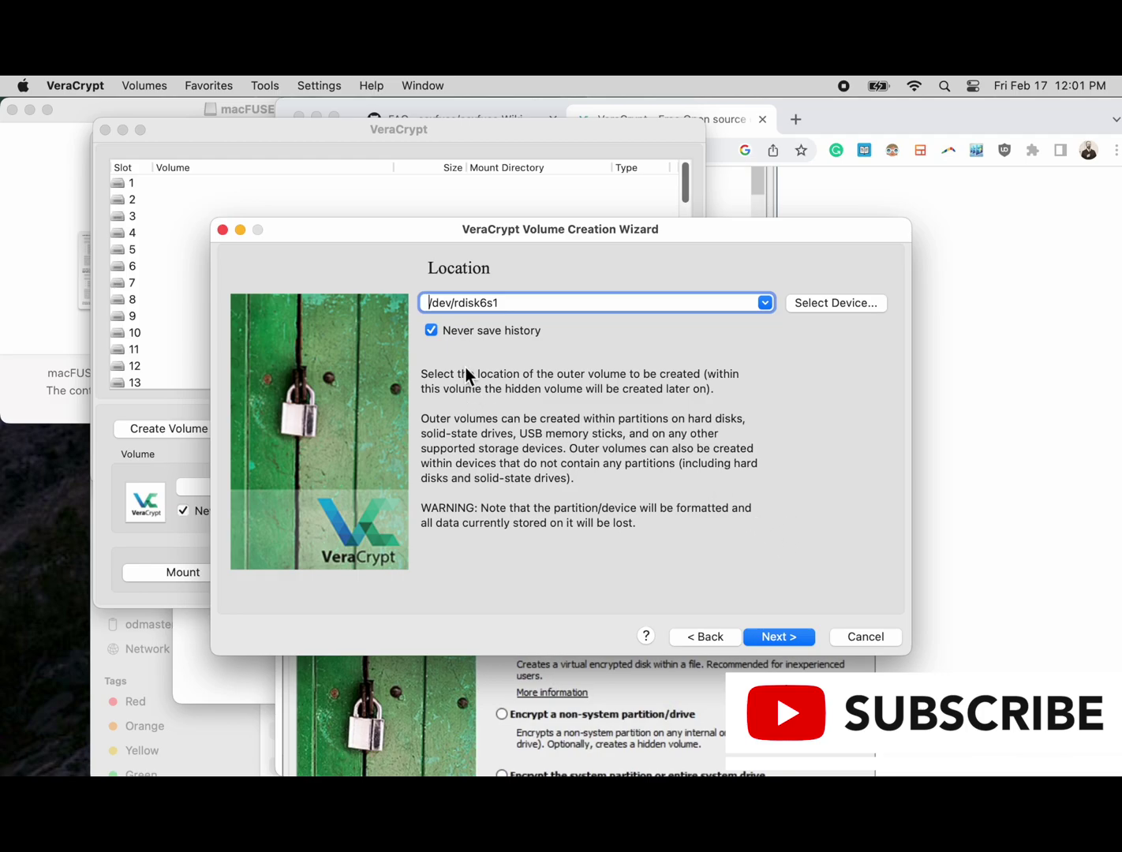
pyautogui.click(440, 328)
pyautogui.click(795, 644)
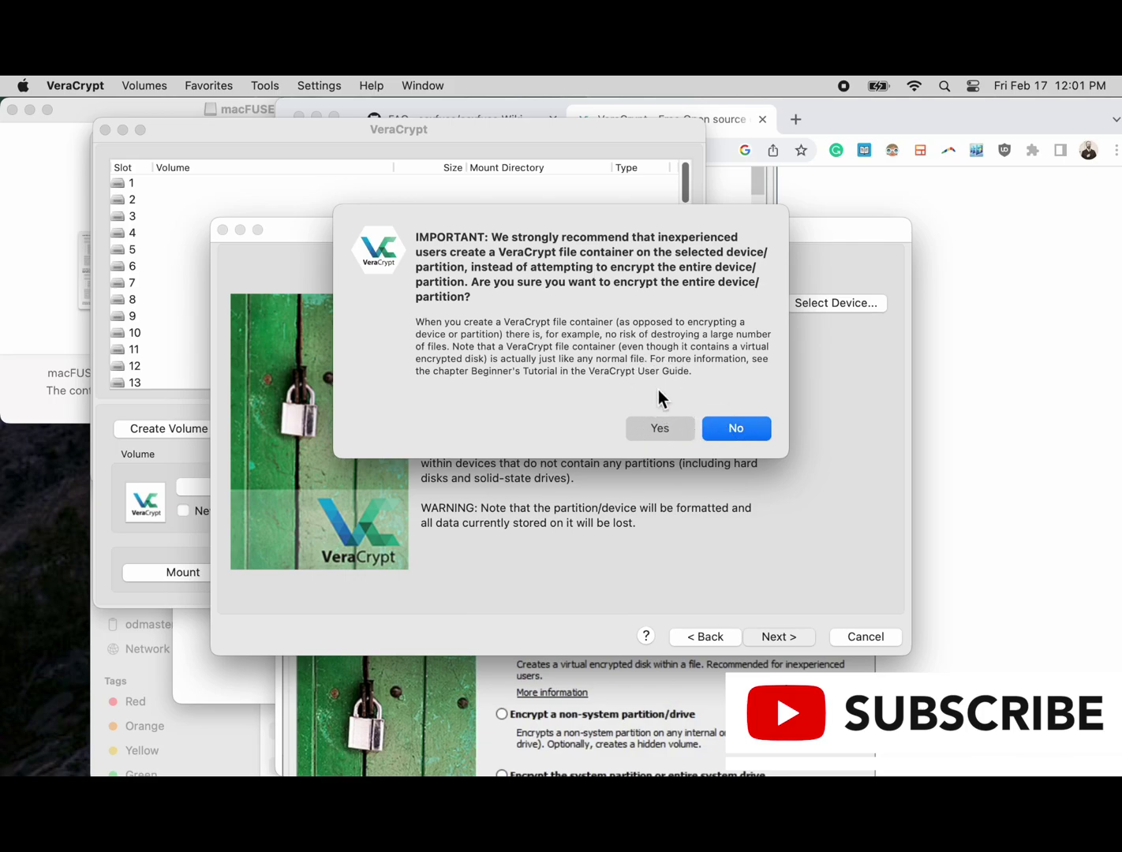
# - Accept both whole-partition erase warnings and choose the AES(Twofish(Serpent)) cipher
pyautogui.click(661, 433)
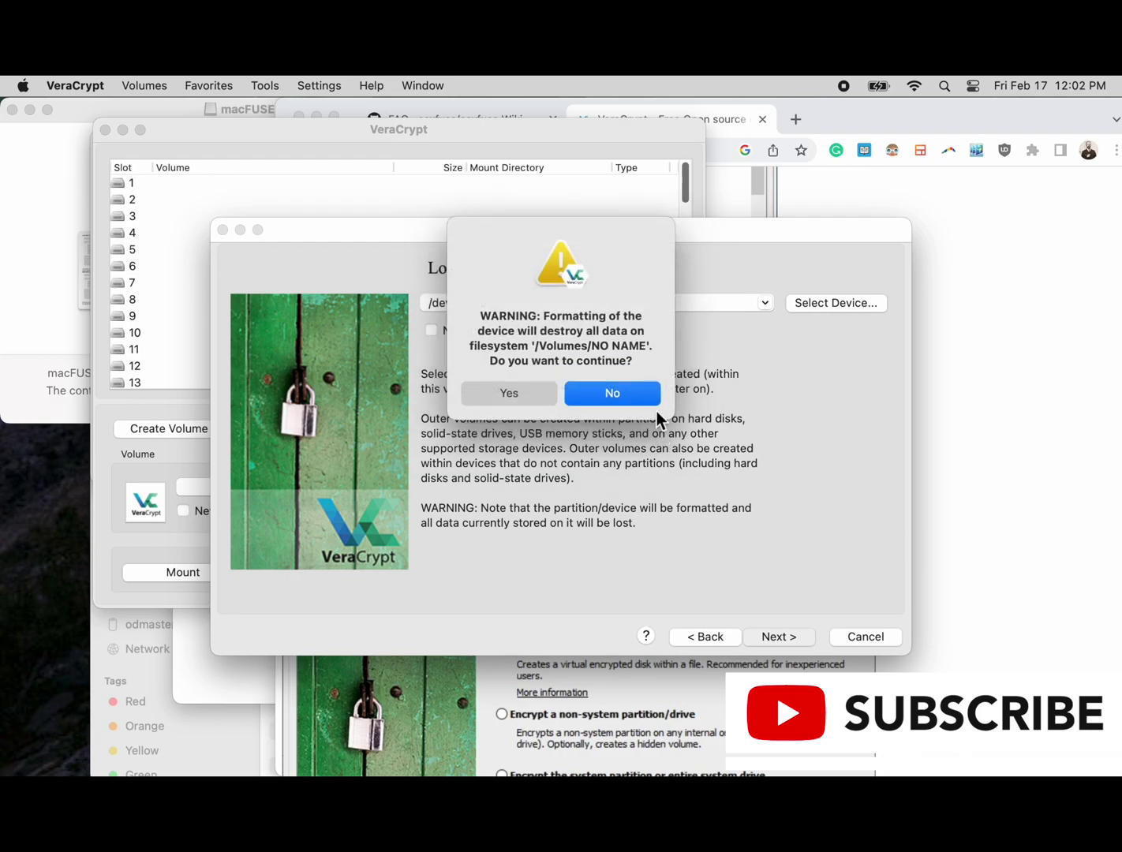
pyautogui.click(518, 393)
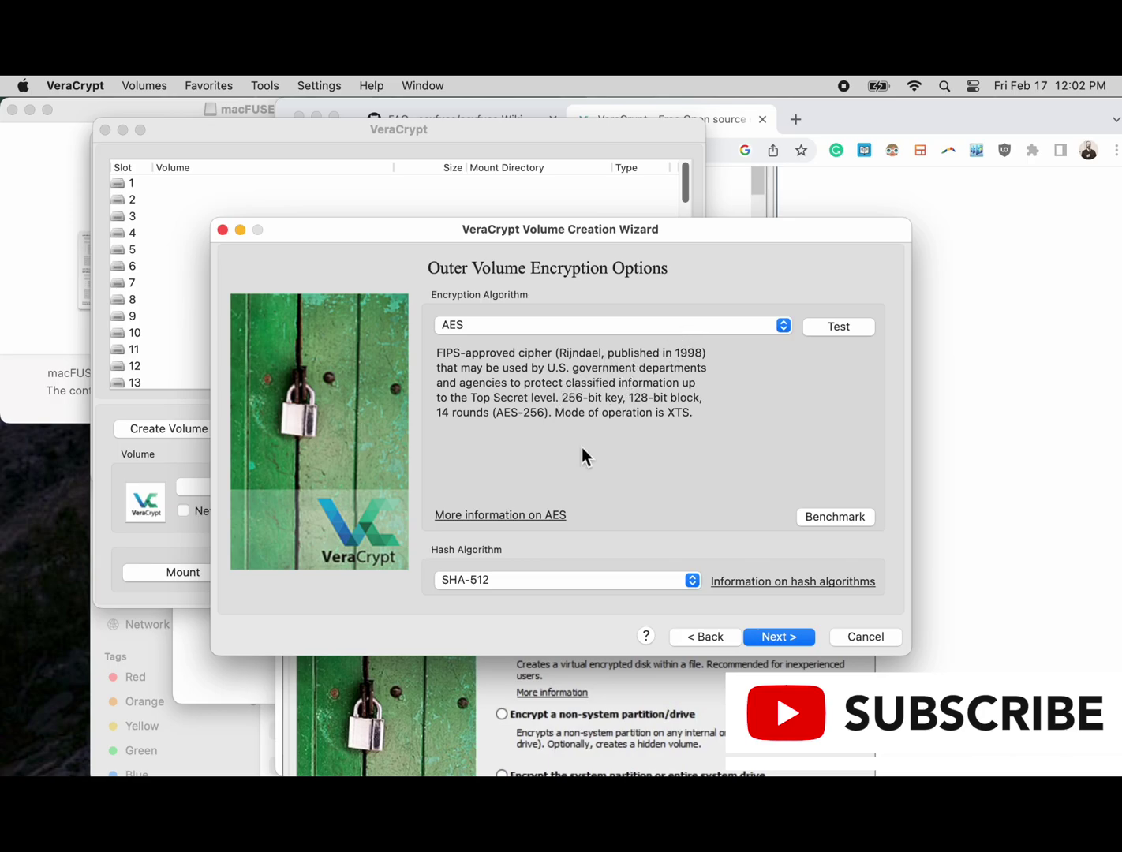
pyautogui.click(723, 329)
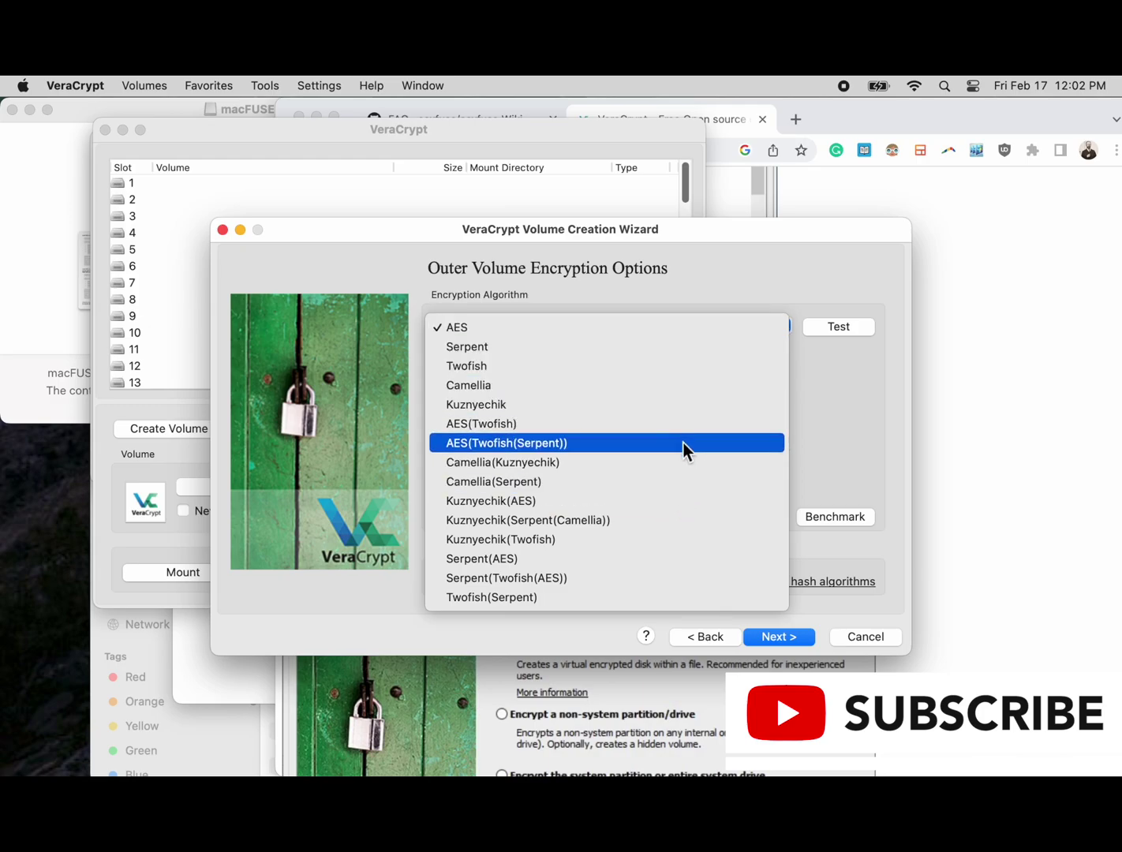
pyautogui.click(591, 443)
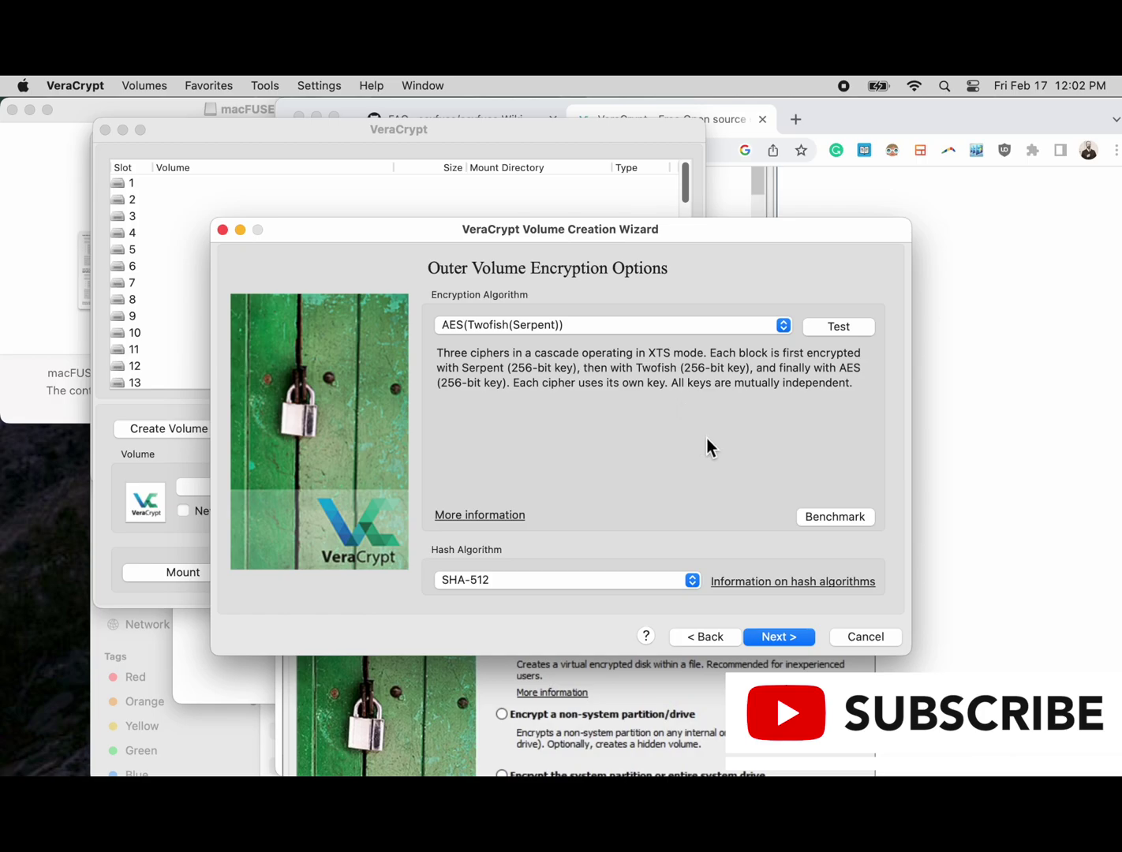
pyautogui.click(825, 516)
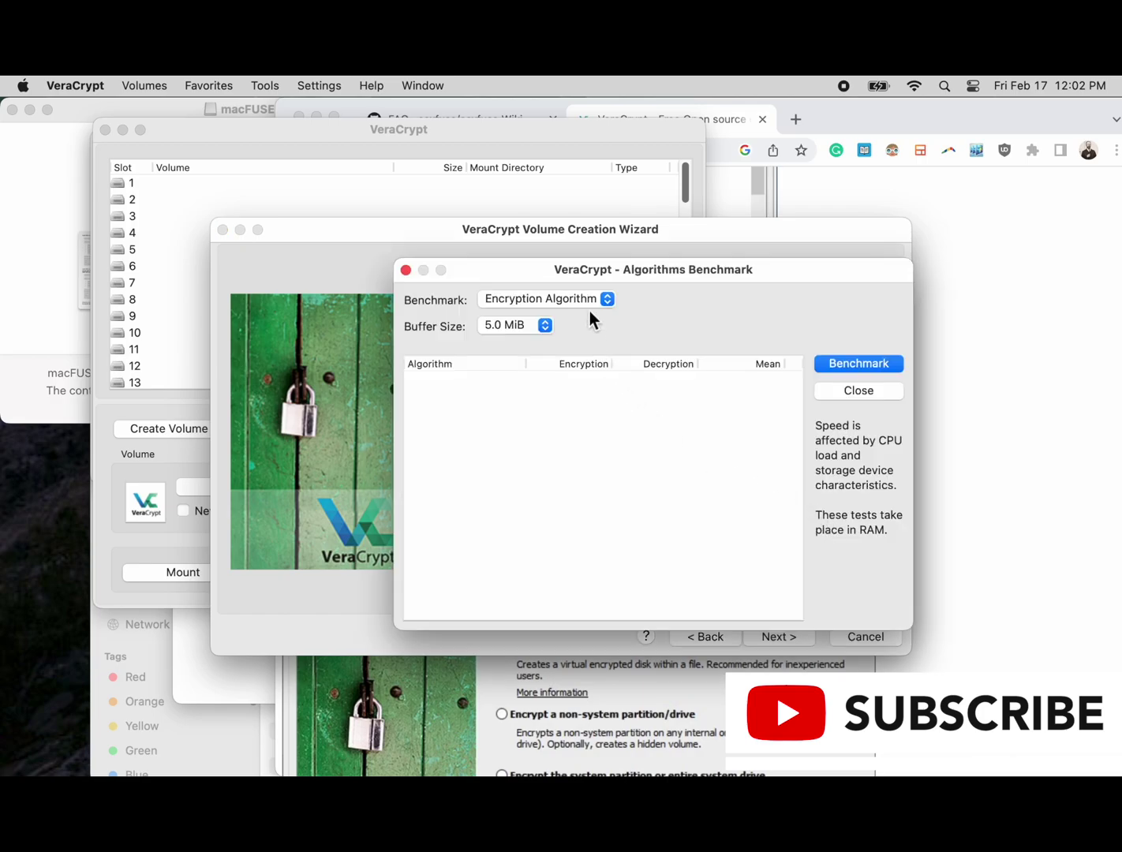
pyautogui.click(860, 363)
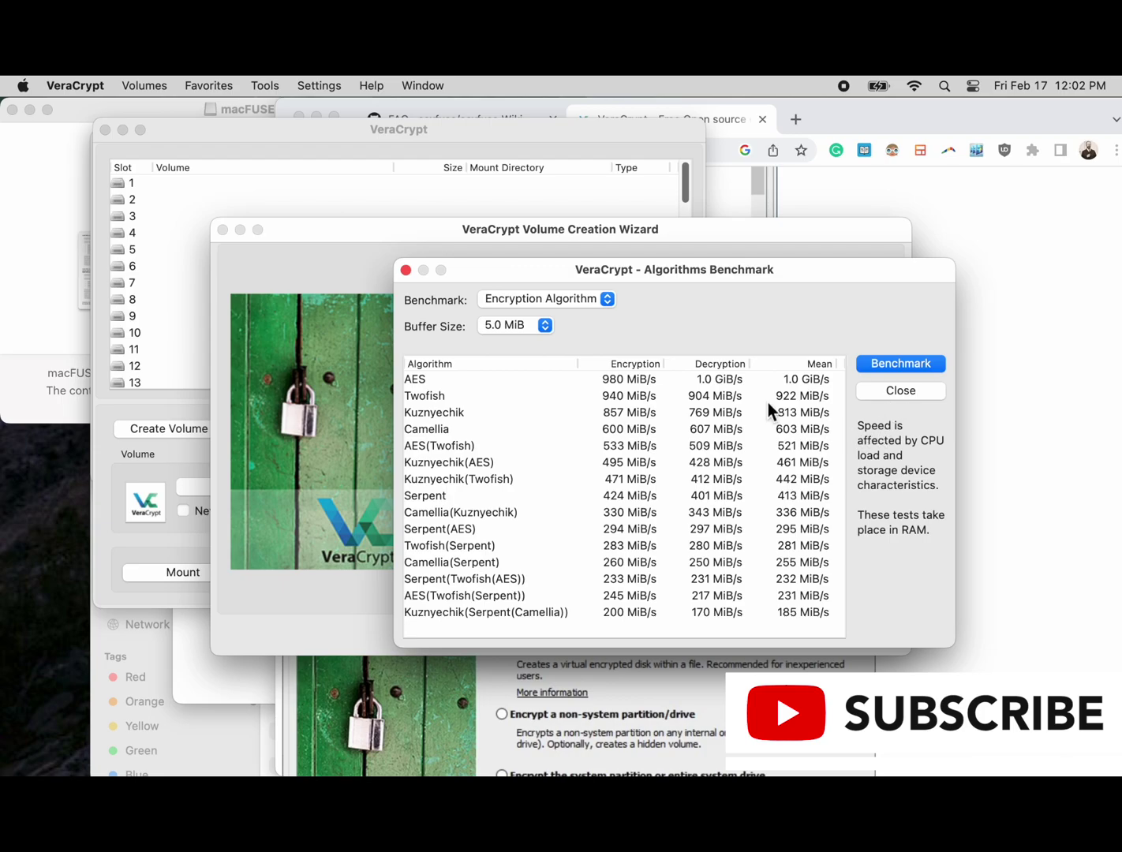
pyautogui.click(541, 329)
pyautogui.click(548, 327)
pyautogui.click(897, 396)
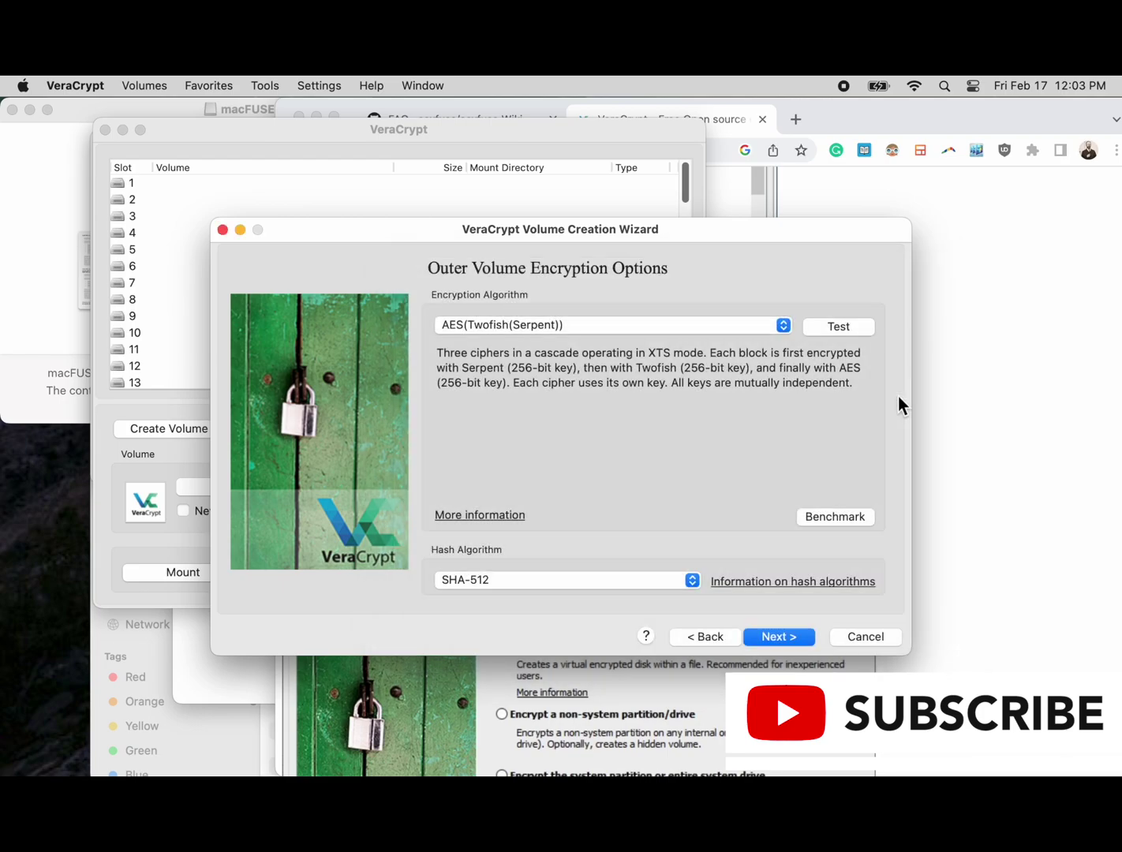
# - Take a password from KeePassXC and enter it as the outer volume password and confirmation
pyautogui.click(782, 638)
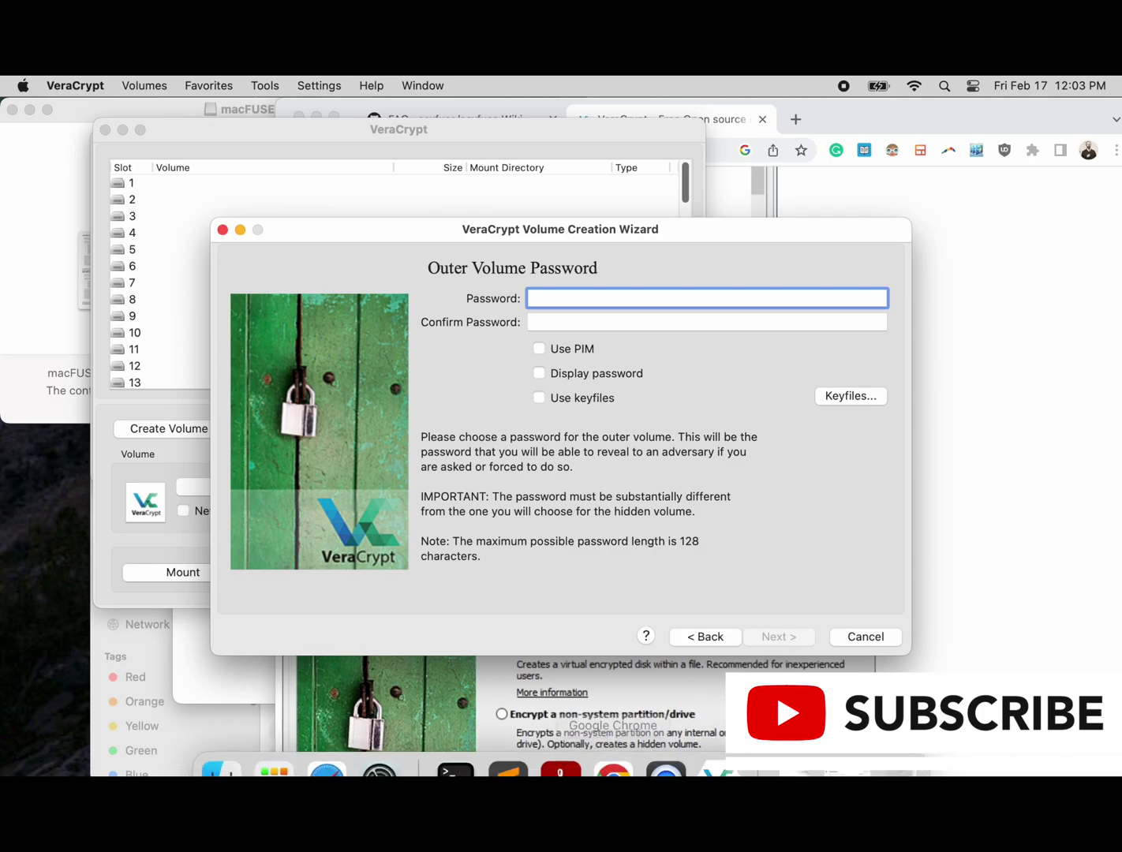
pyautogui.click(945, 87)
pyautogui.write('kee')
pyautogui.press('Return')
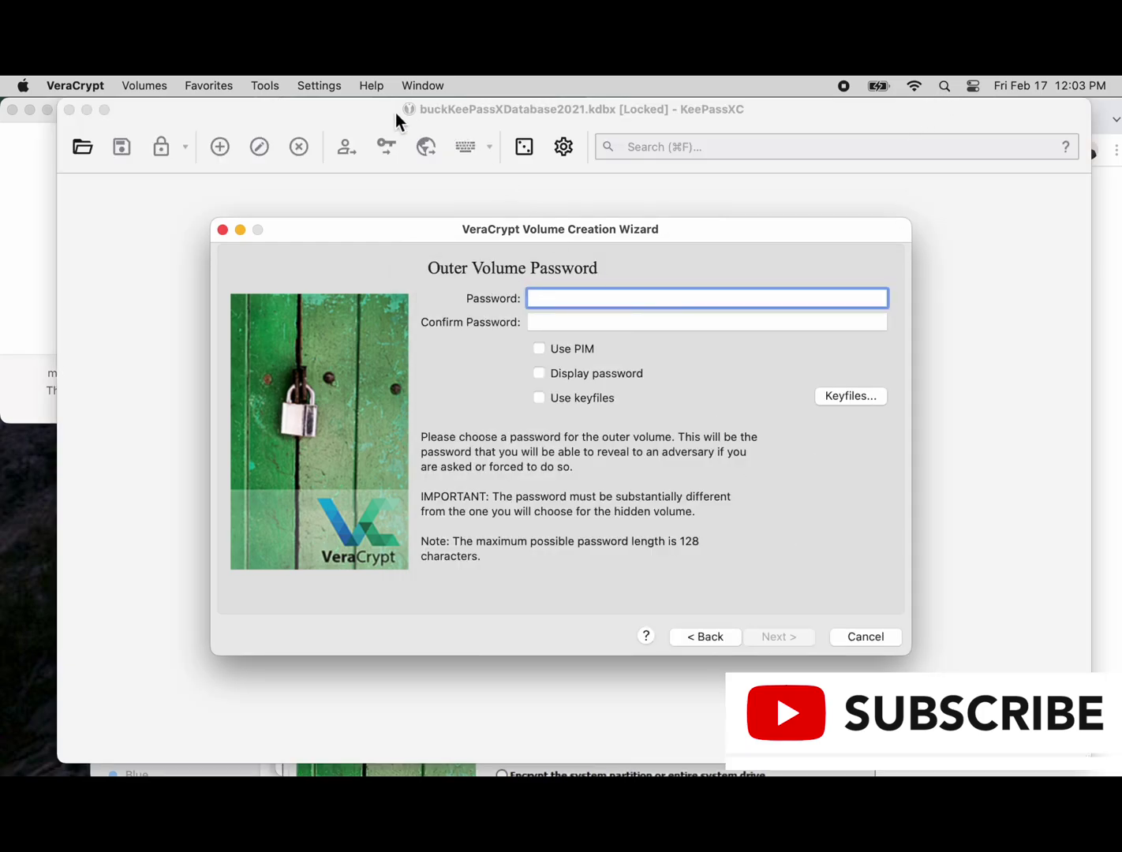
pyautogui.click(358, 114)
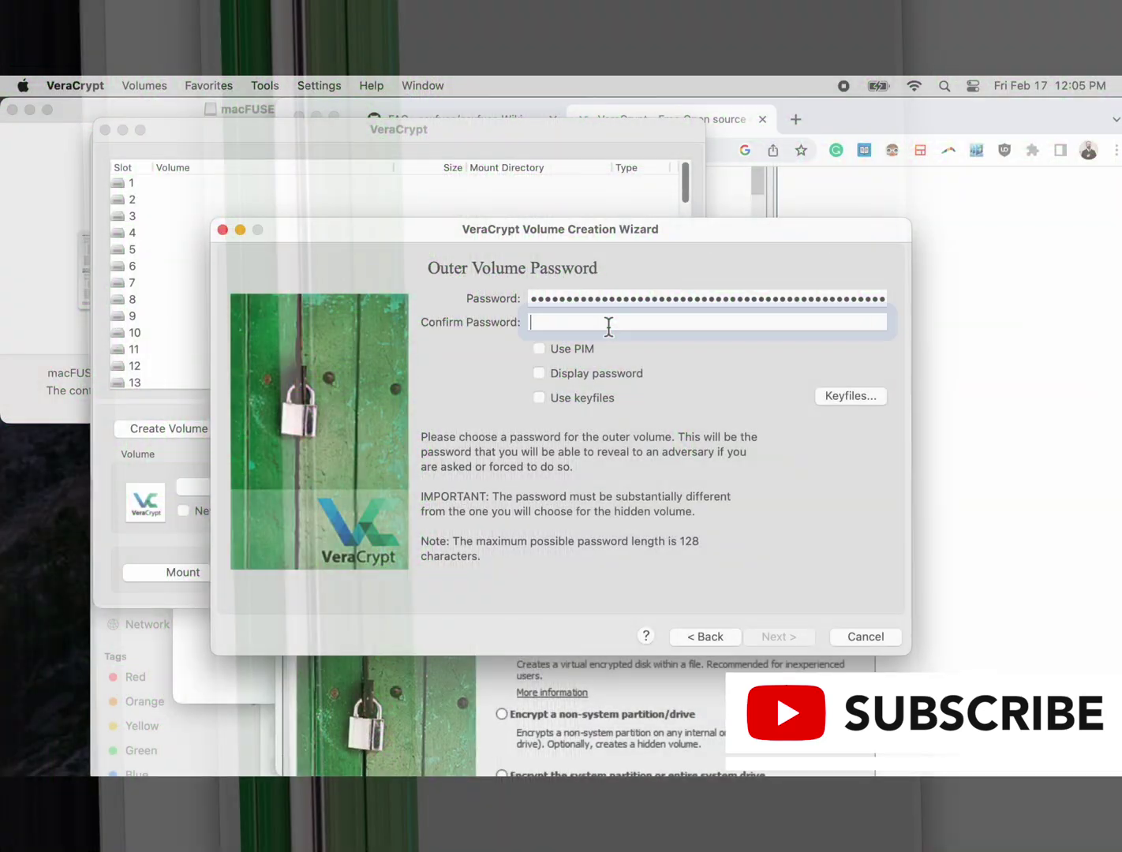
pyautogui.press('super+v')
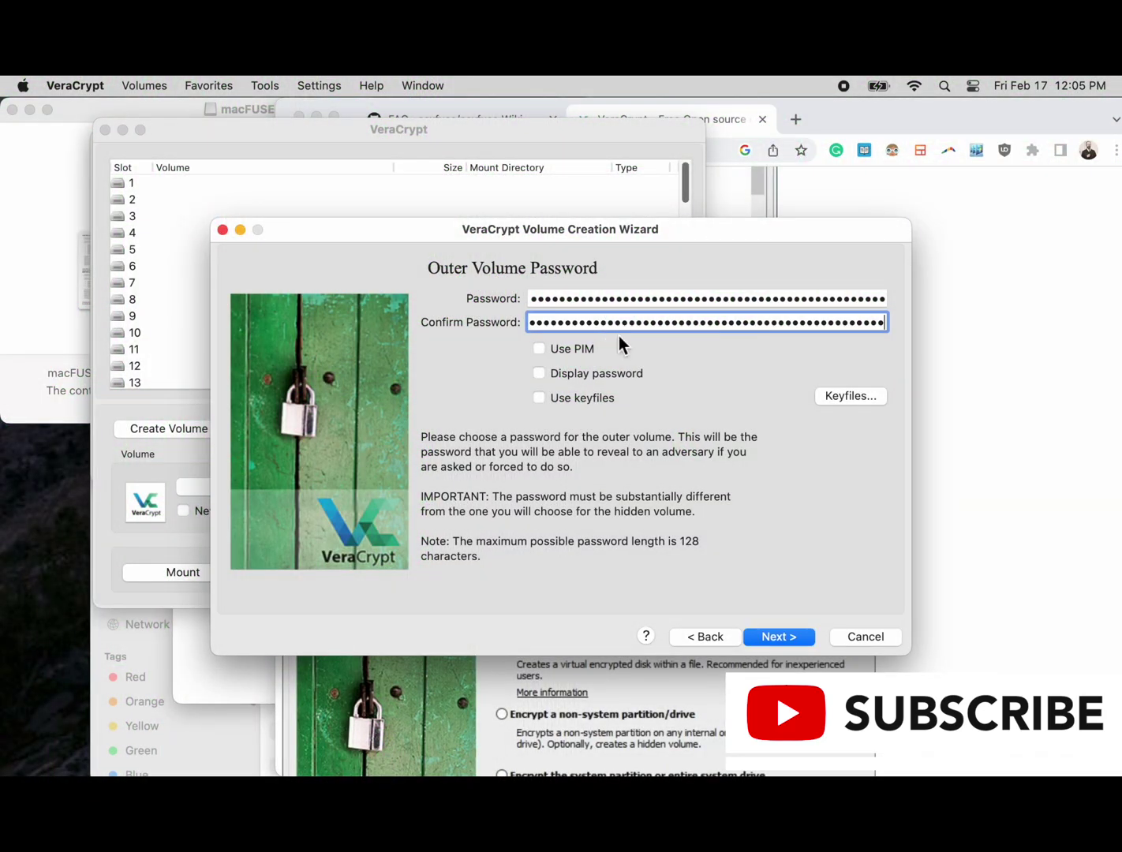
pyautogui.click(782, 637)
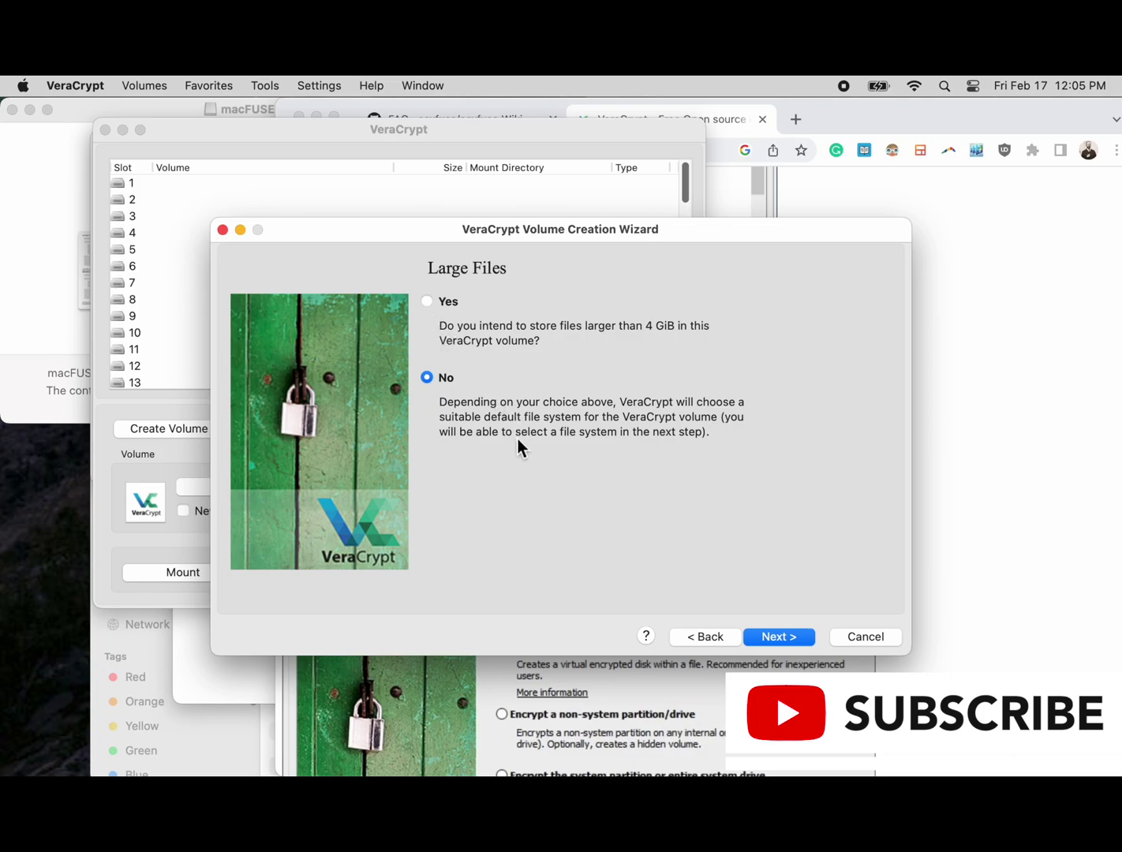
# - Answer Yes to storing files over 4 GiB, keep Mac OS Extended, and confirm Quick Format
pyautogui.click(428, 302)
pyautogui.click(793, 635)
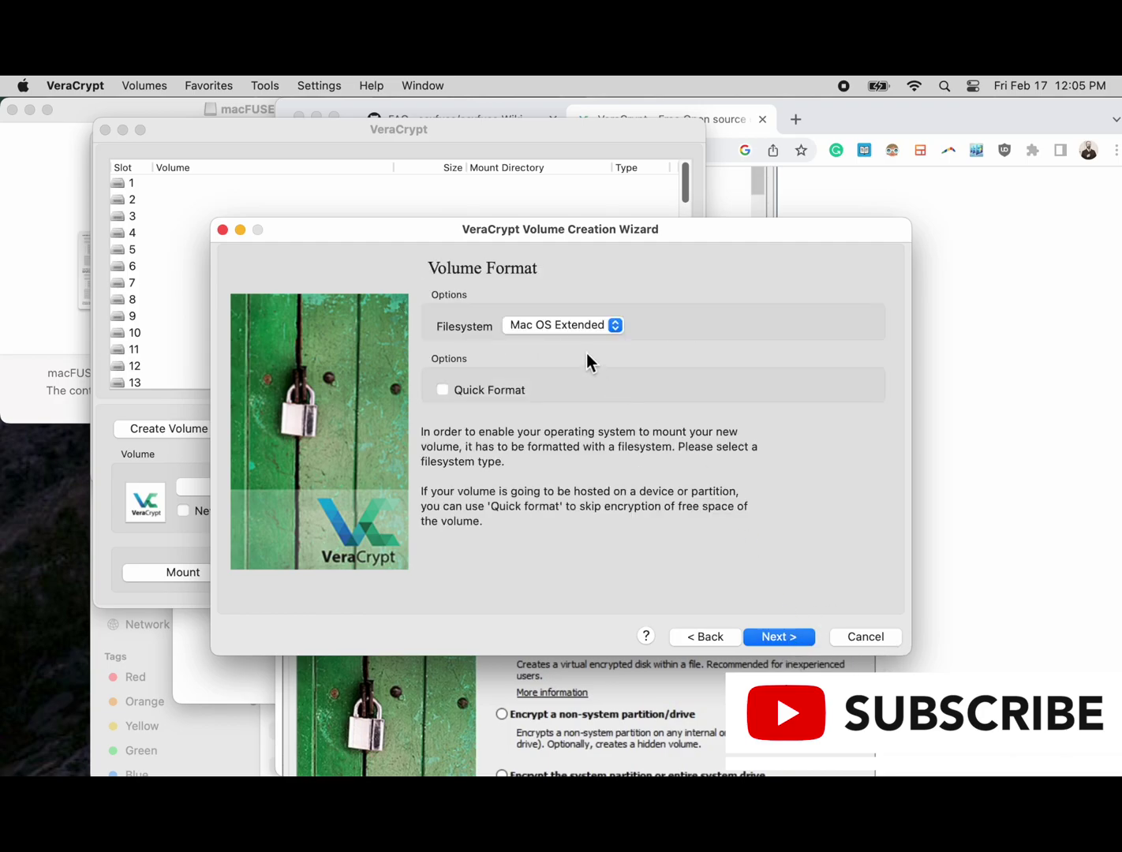
pyautogui.click(591, 324)
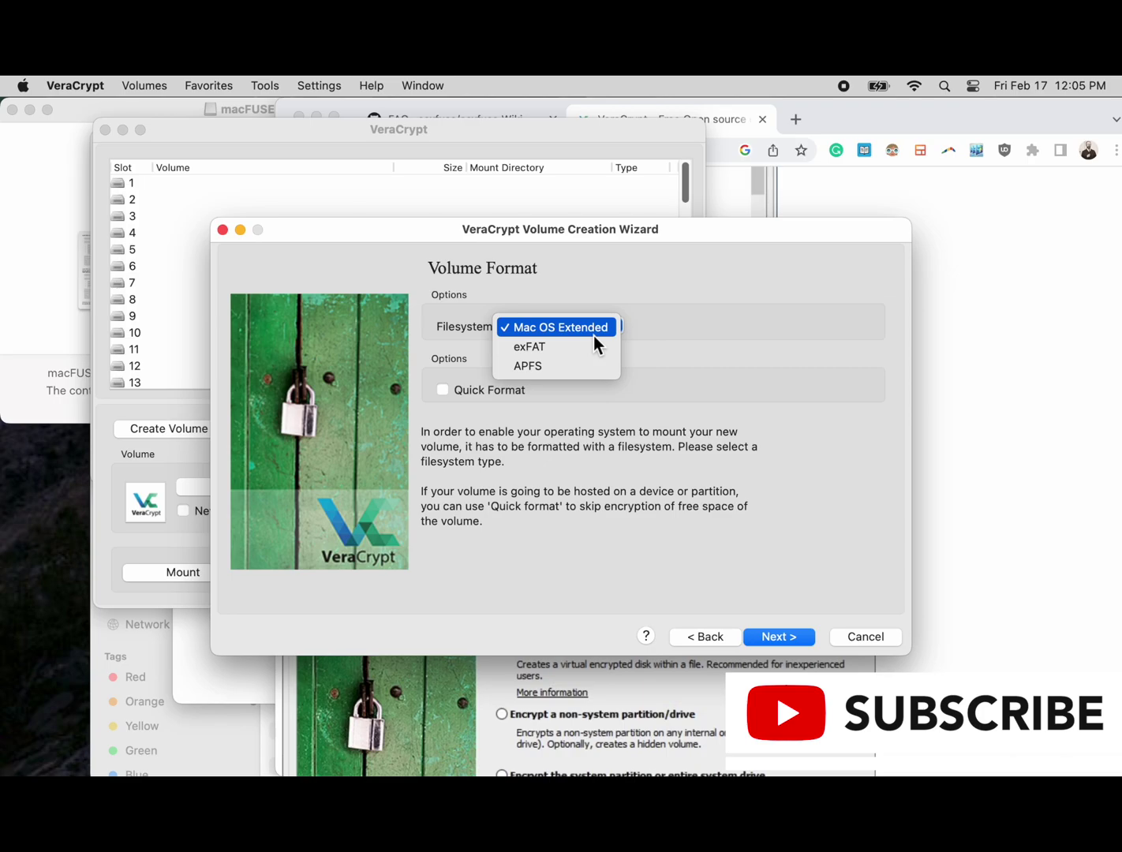
pyautogui.click(593, 336)
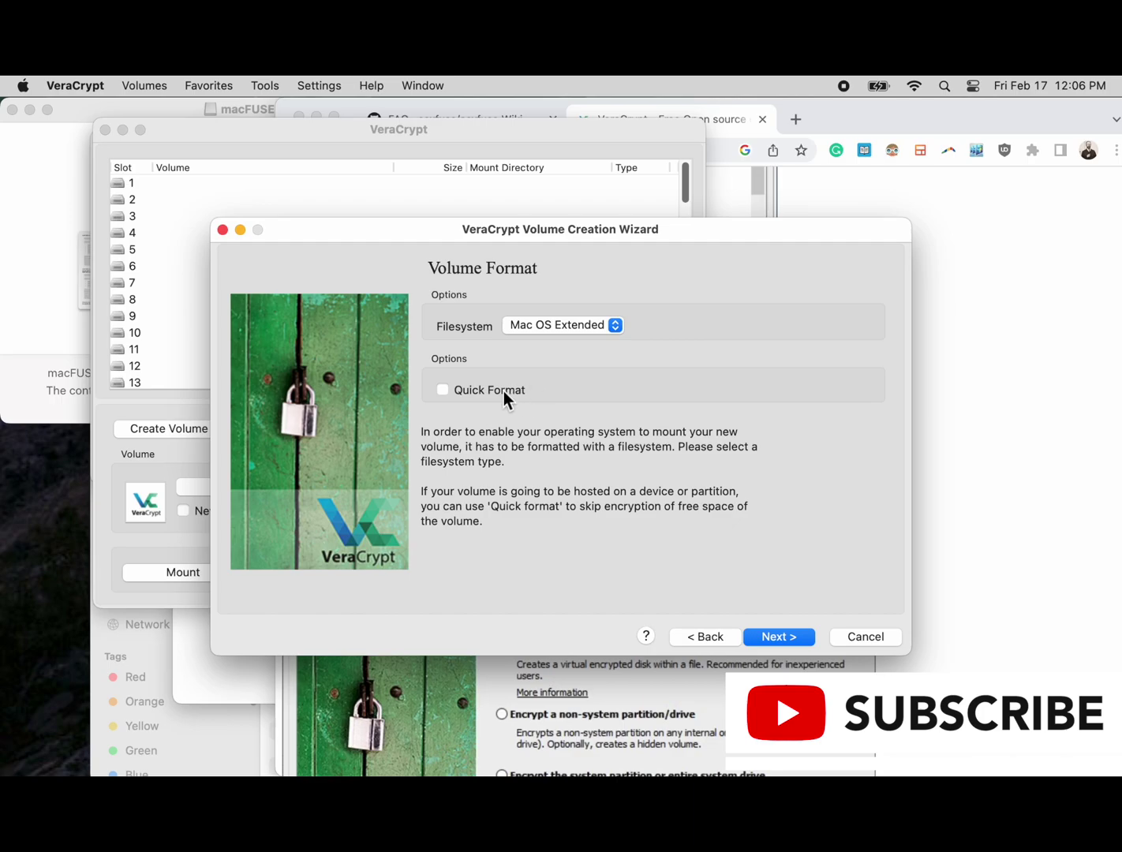
pyautogui.click(442, 390)
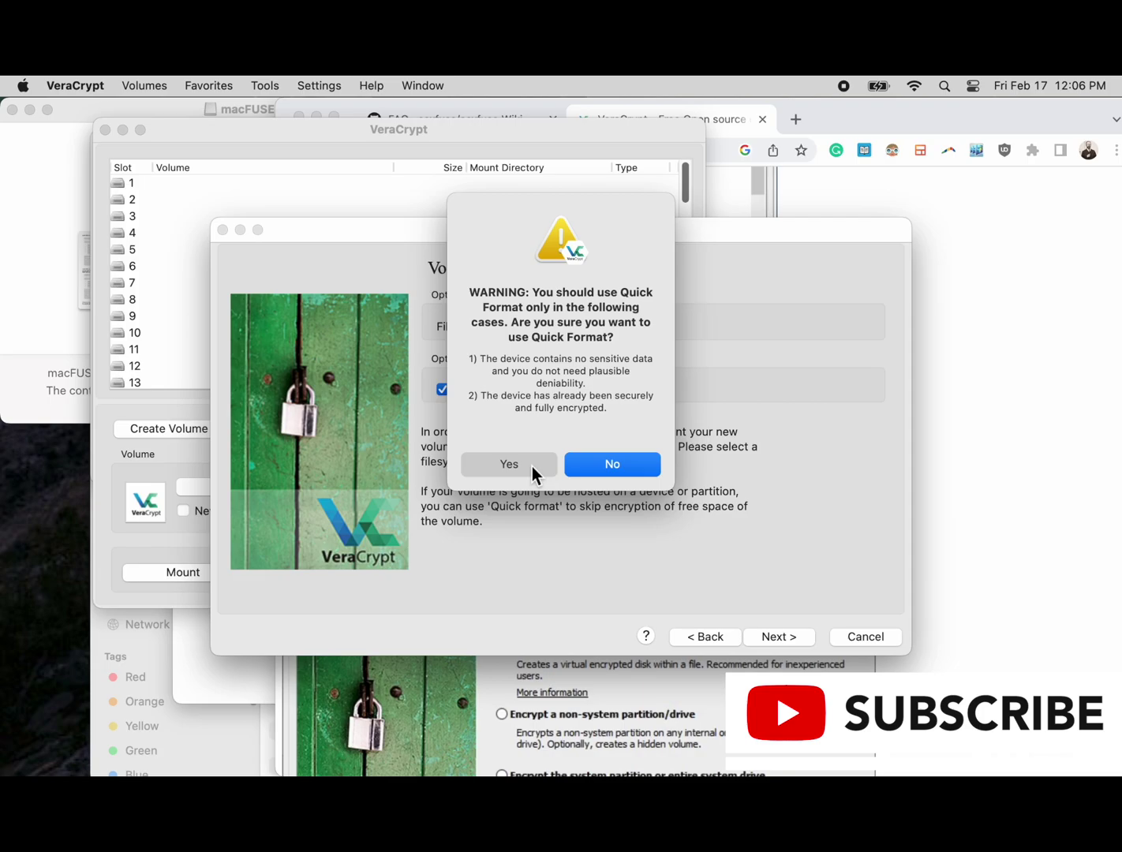
pyautogui.click(531, 467)
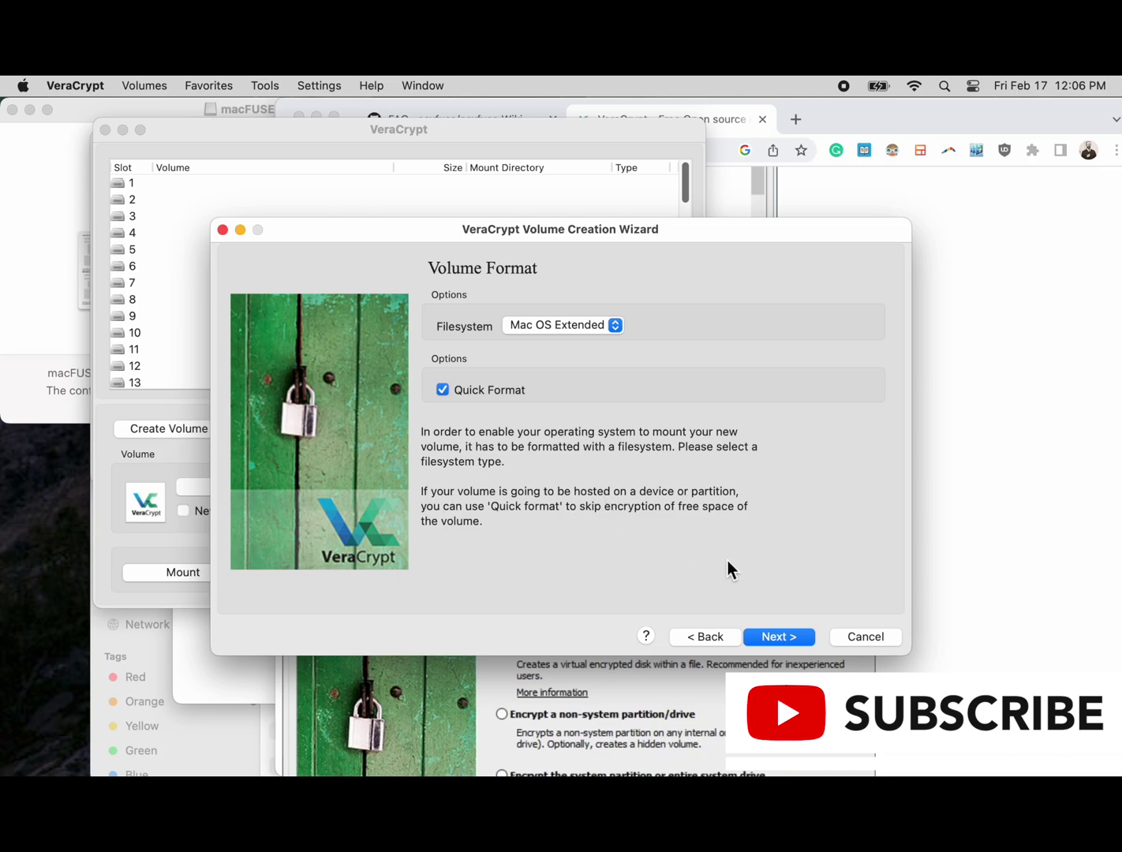
# - Proceed with Mac OS Extended, review the non-FAT filesystem warning, and decline it
pyautogui.click(777, 636)
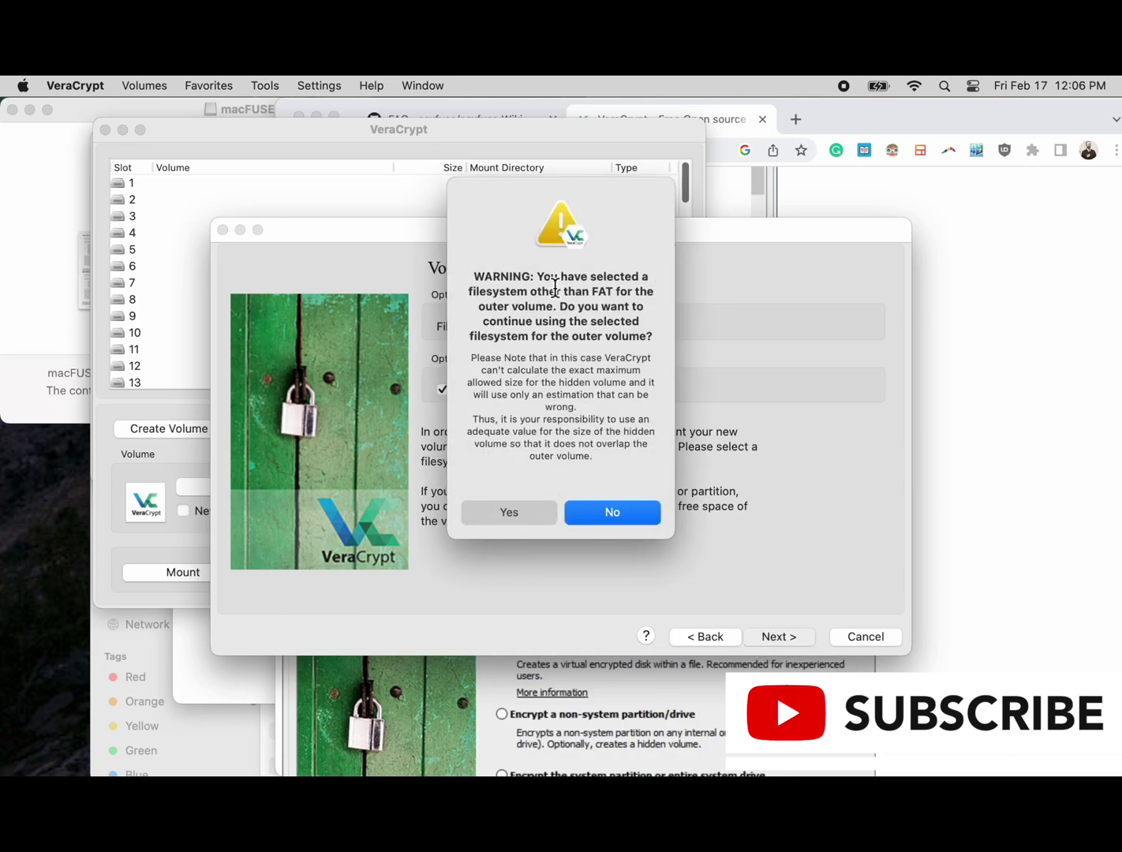
pyautogui.moveTo(556, 293); pyautogui.dragTo(584, 343)
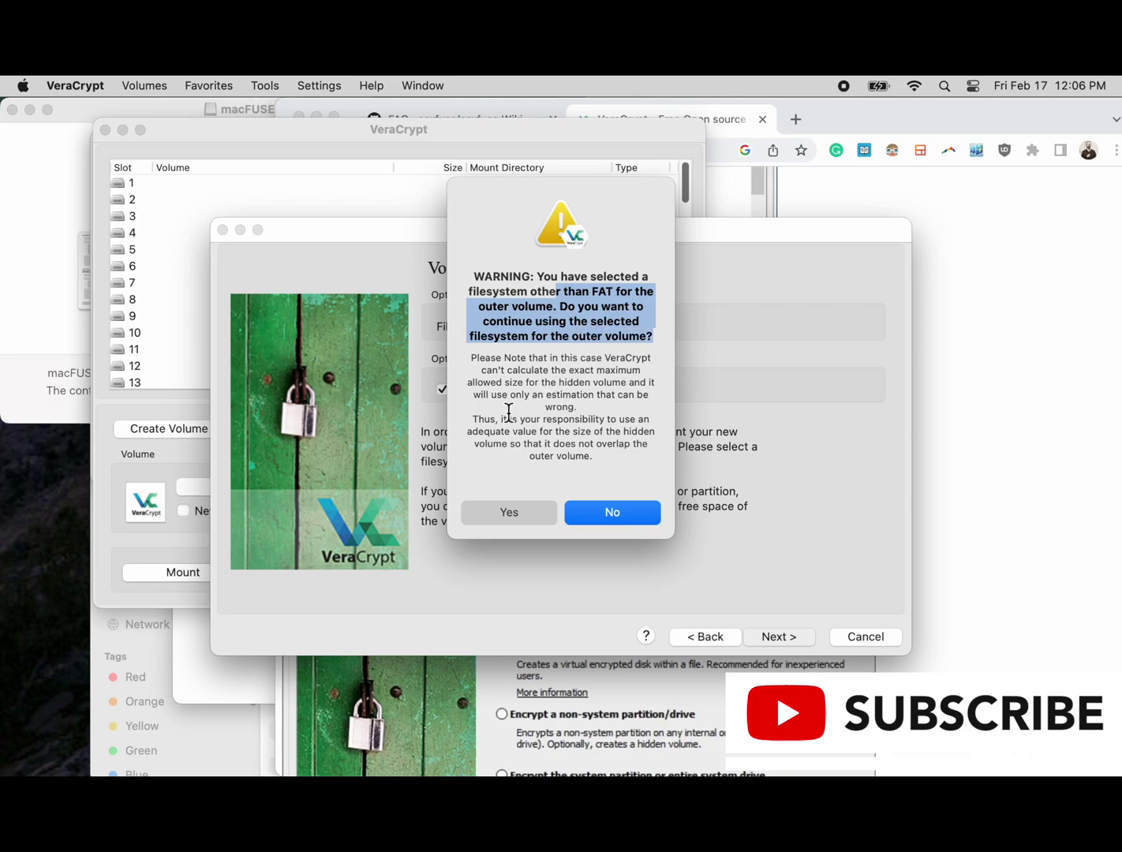
pyautogui.moveTo(505, 383)
pyautogui.mouseDown()
pyautogui.moveTo(513, 418)
pyautogui.moveTo(514, 407)
pyautogui.mouseUp()
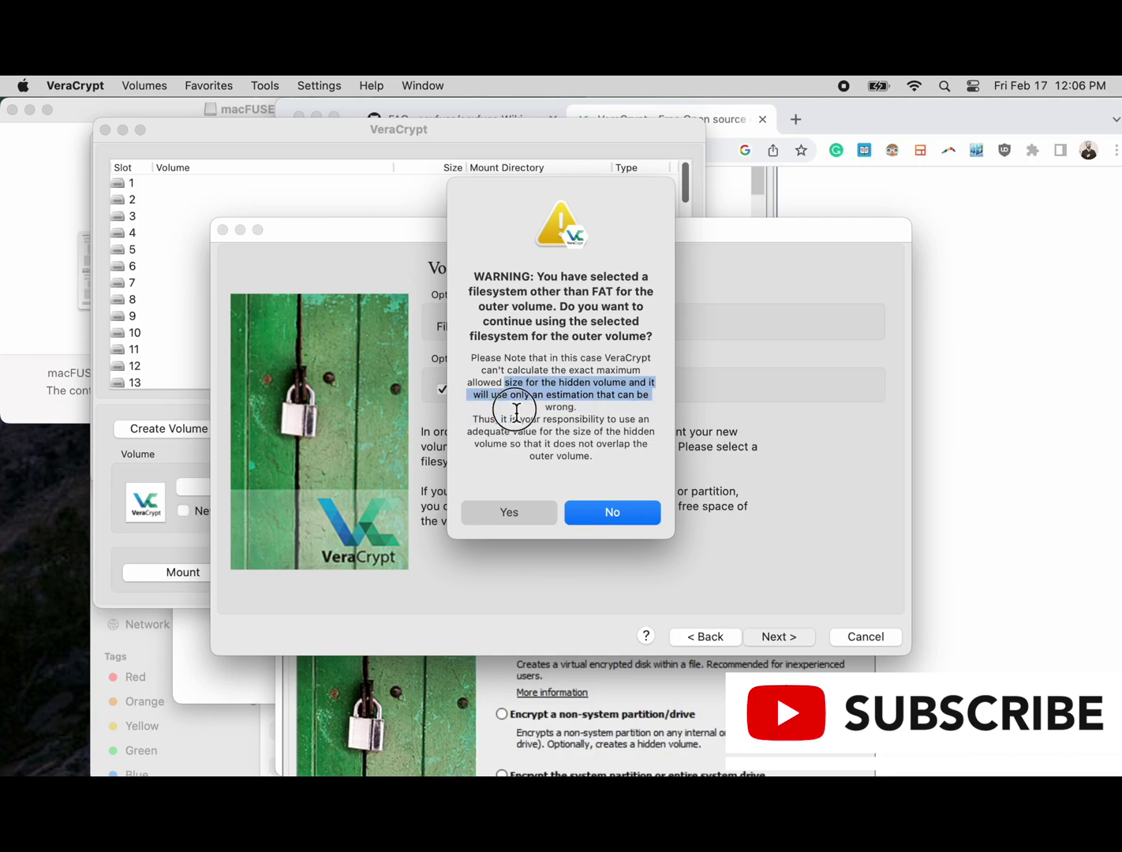
pyautogui.click(603, 512)
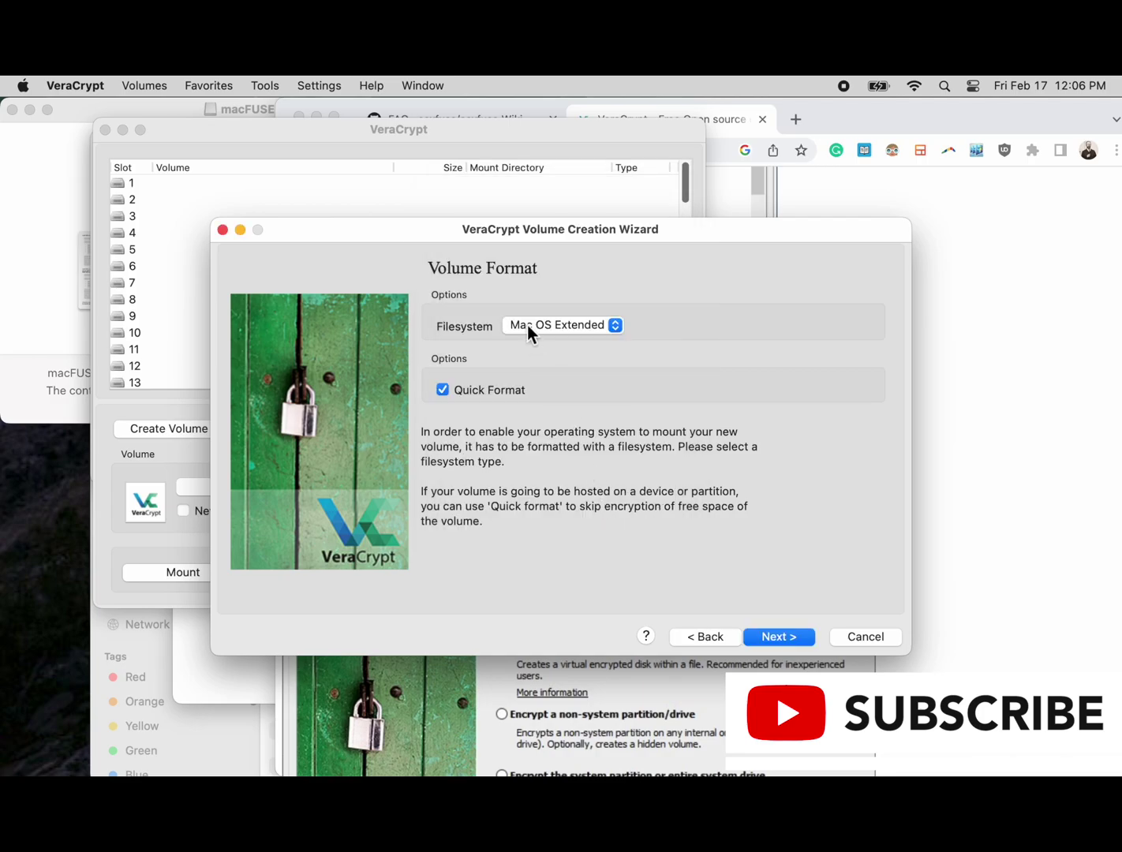
# - Try exFAT as the outer filesystem, then decline the resulting warning
pyautogui.click(527, 325)
pyautogui.click(541, 347)
pyautogui.click(778, 641)
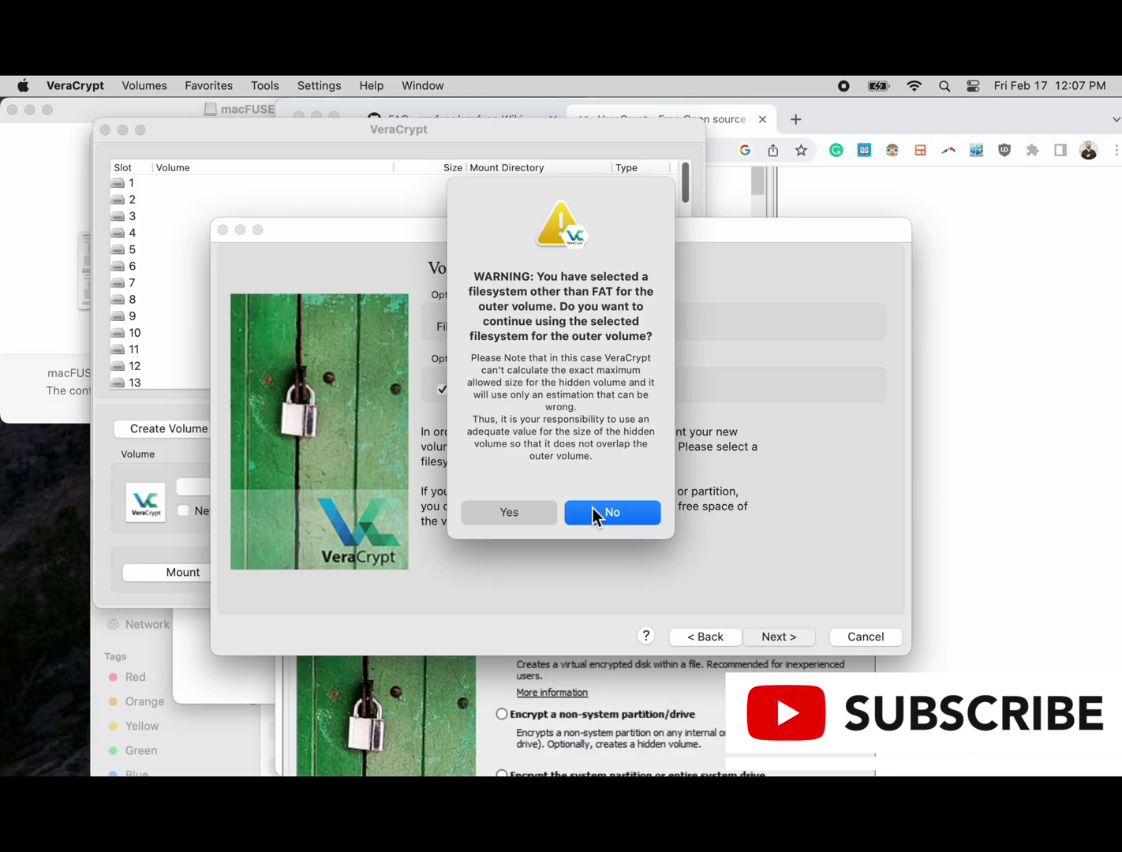
pyautogui.click(593, 511)
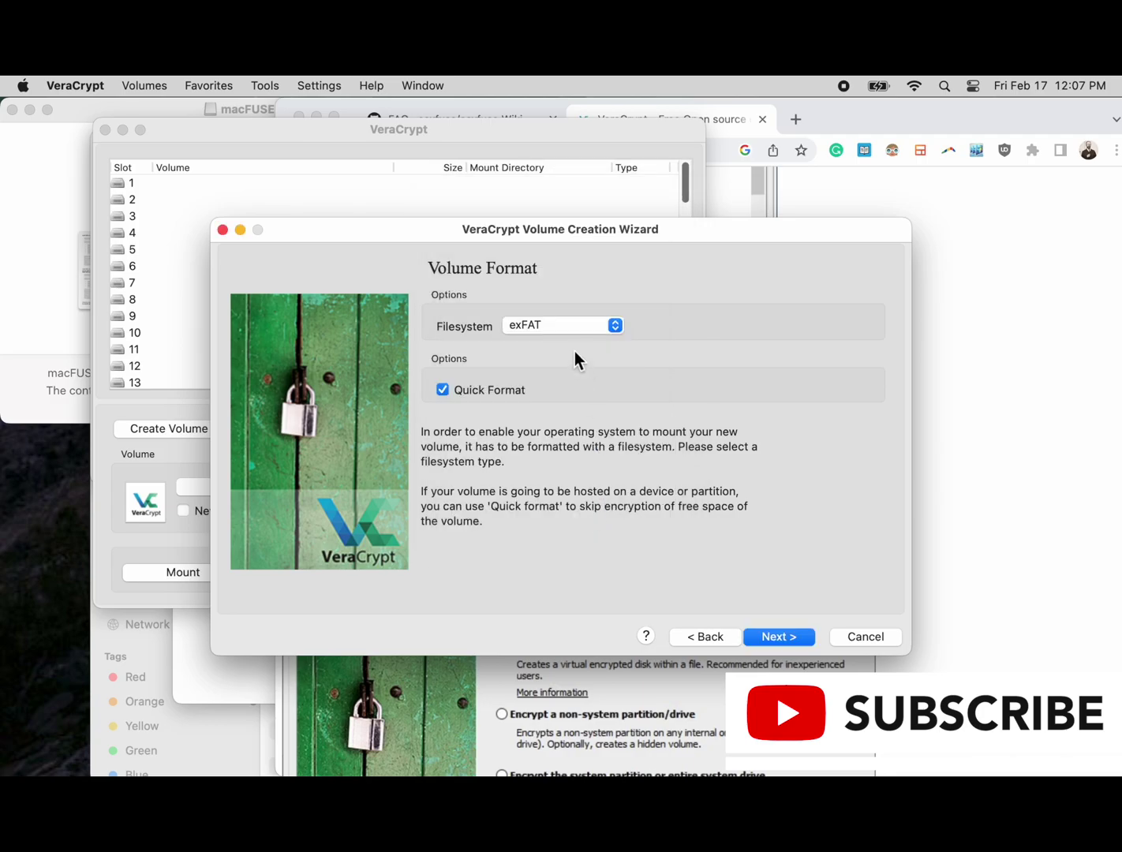
# - Switch back to Mac OS Extended and accept the non-FAT filesystem warning
pyautogui.click(568, 330)
pyautogui.click(577, 309)
pyautogui.click(770, 639)
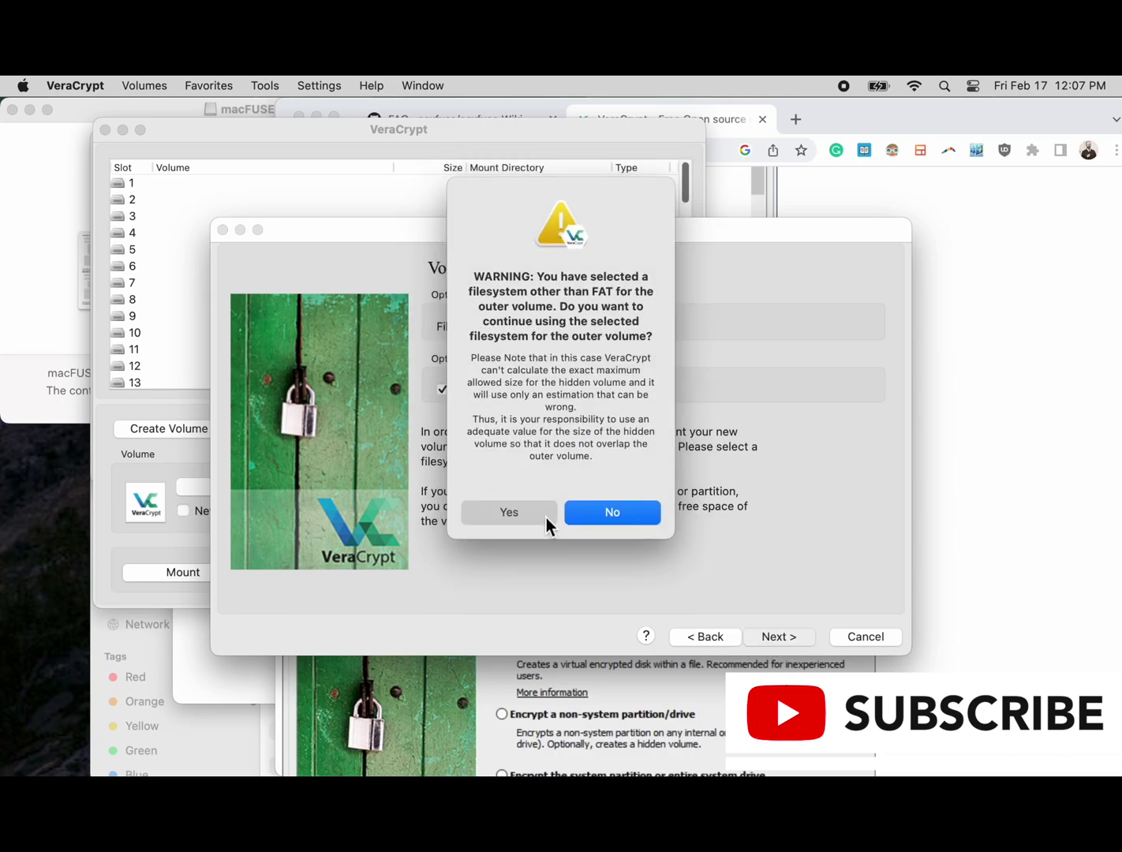
pyautogui.click(547, 518)
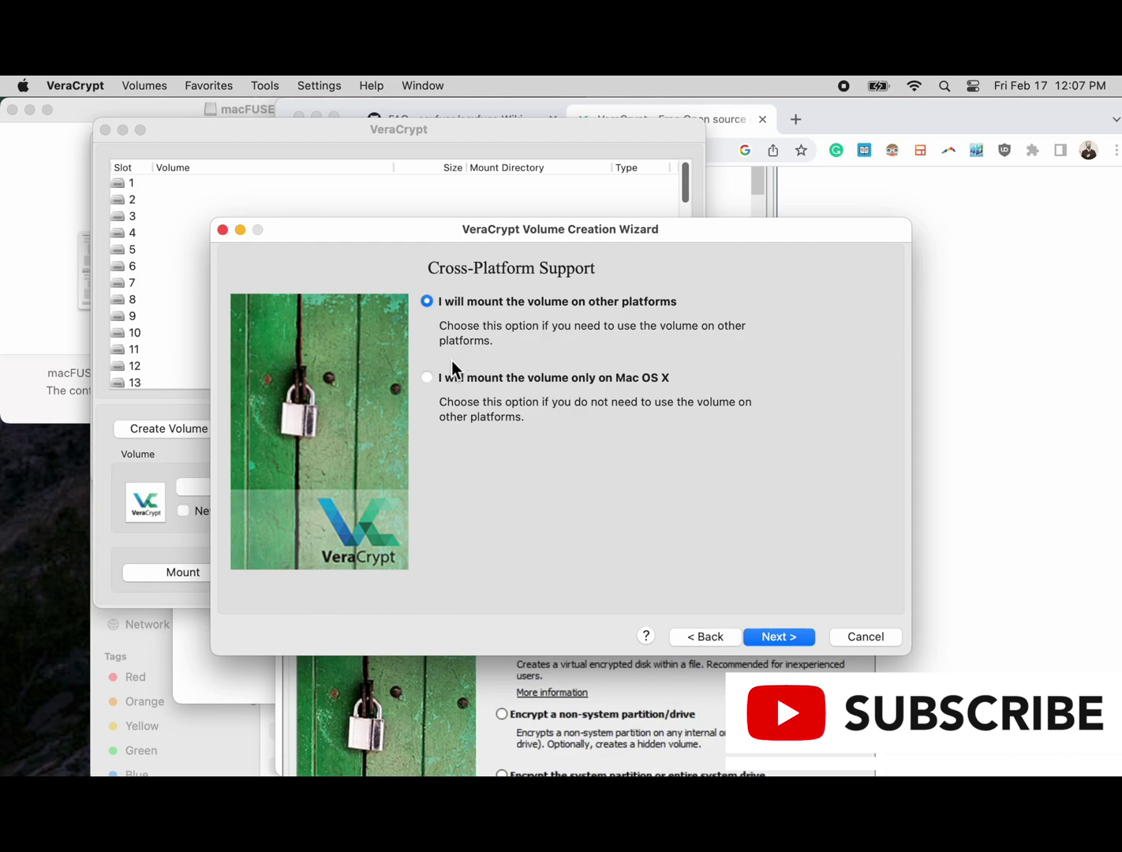
# - Choose Mac OS X-only mounting, then format /dev/rdisk6s1, confirming its files will be erased
pyautogui.click(428, 377)
pyautogui.click(779, 636)
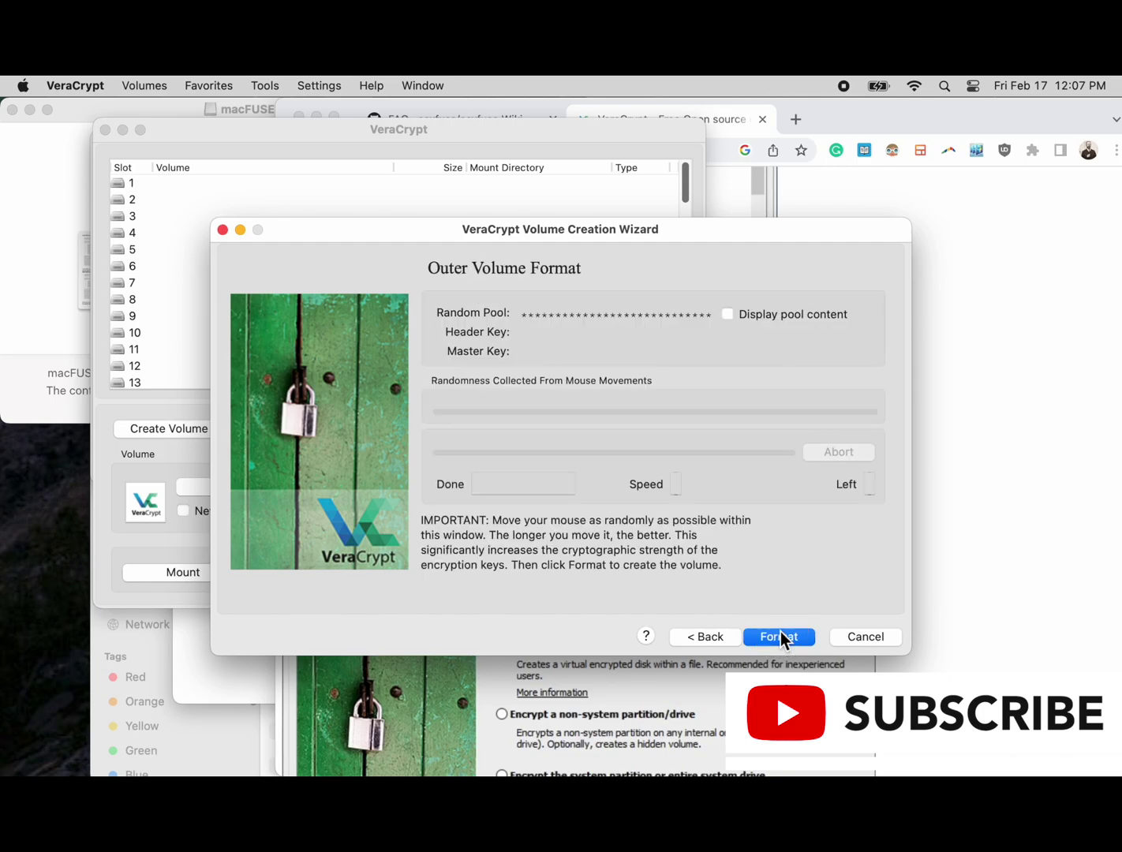
pyautogui.click(726, 312)
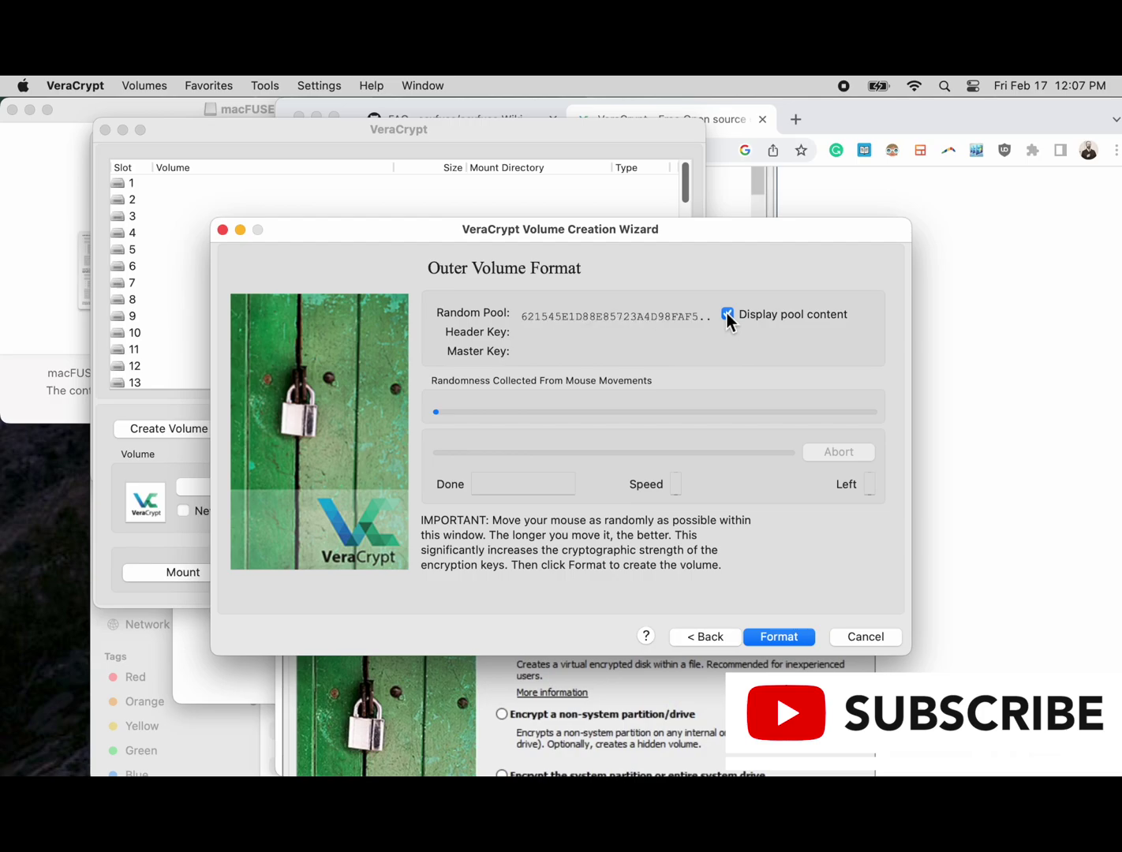
pyautogui.click(726, 314)
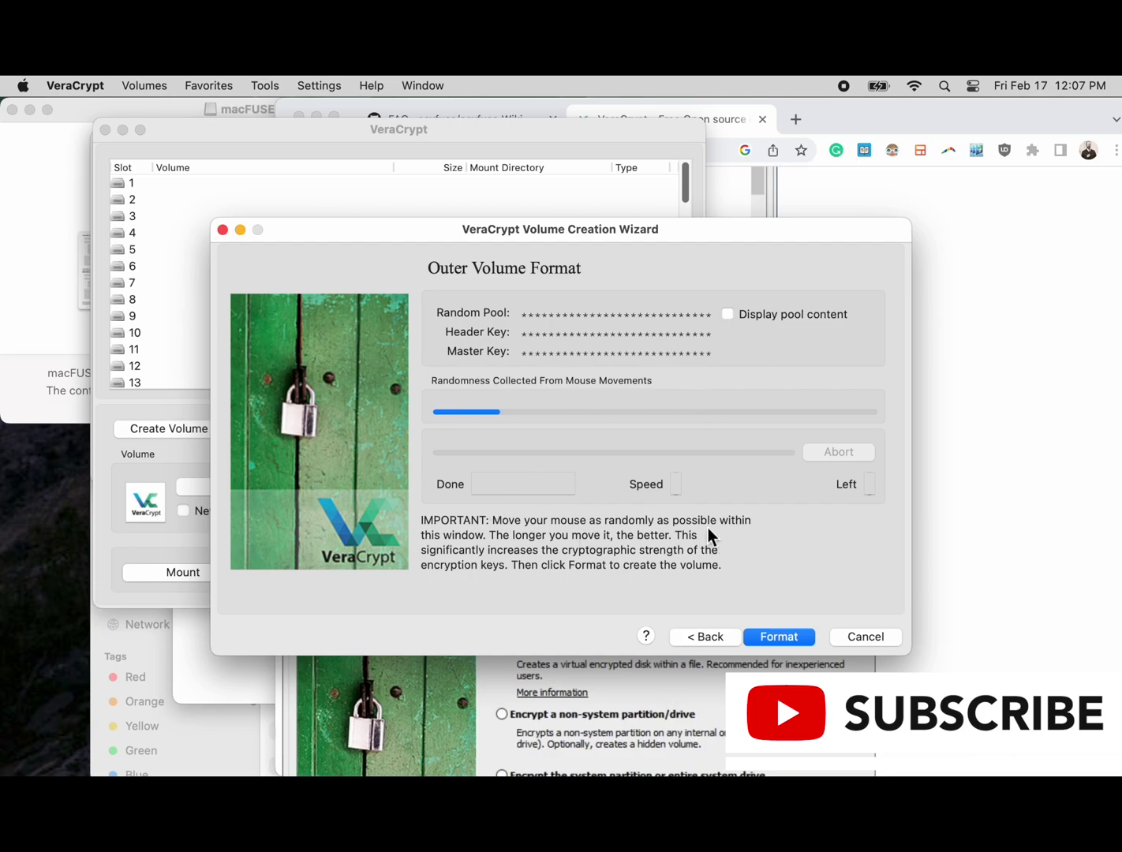
pyautogui.click(727, 315)
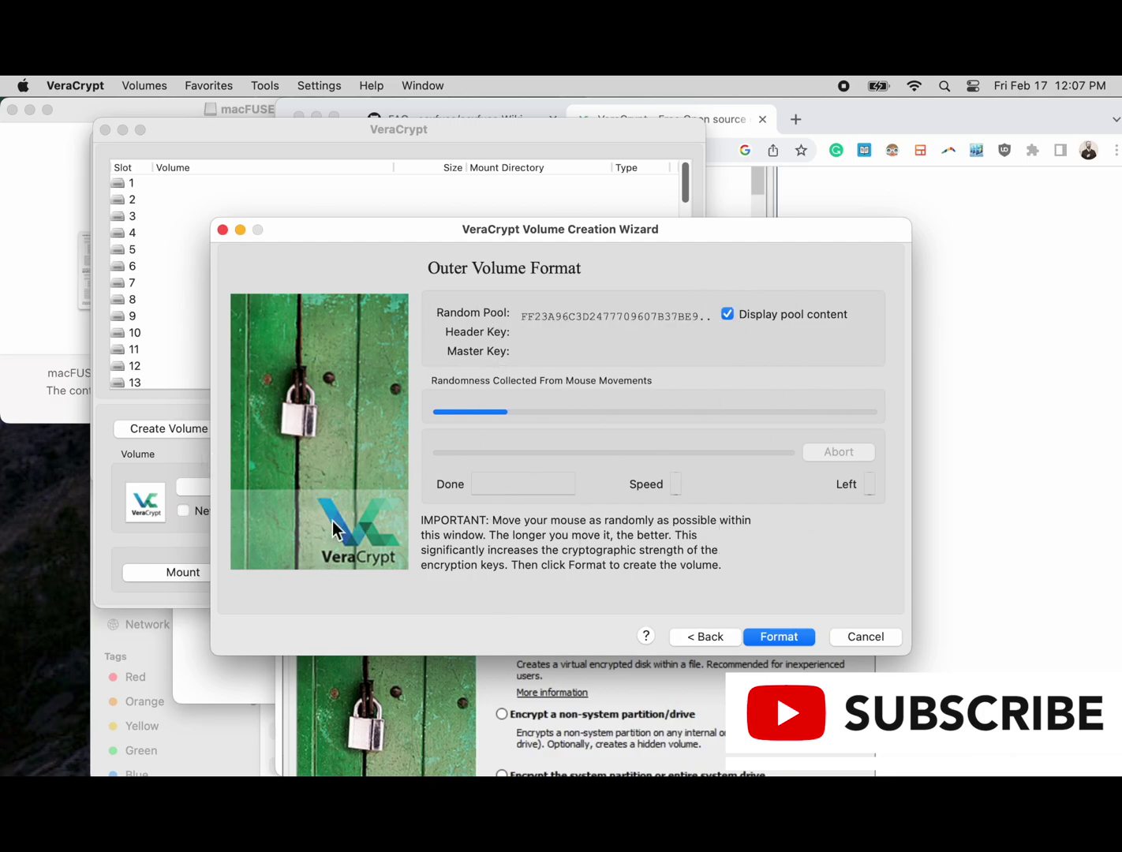
pyautogui.click(727, 314)
pyautogui.click(781, 638)
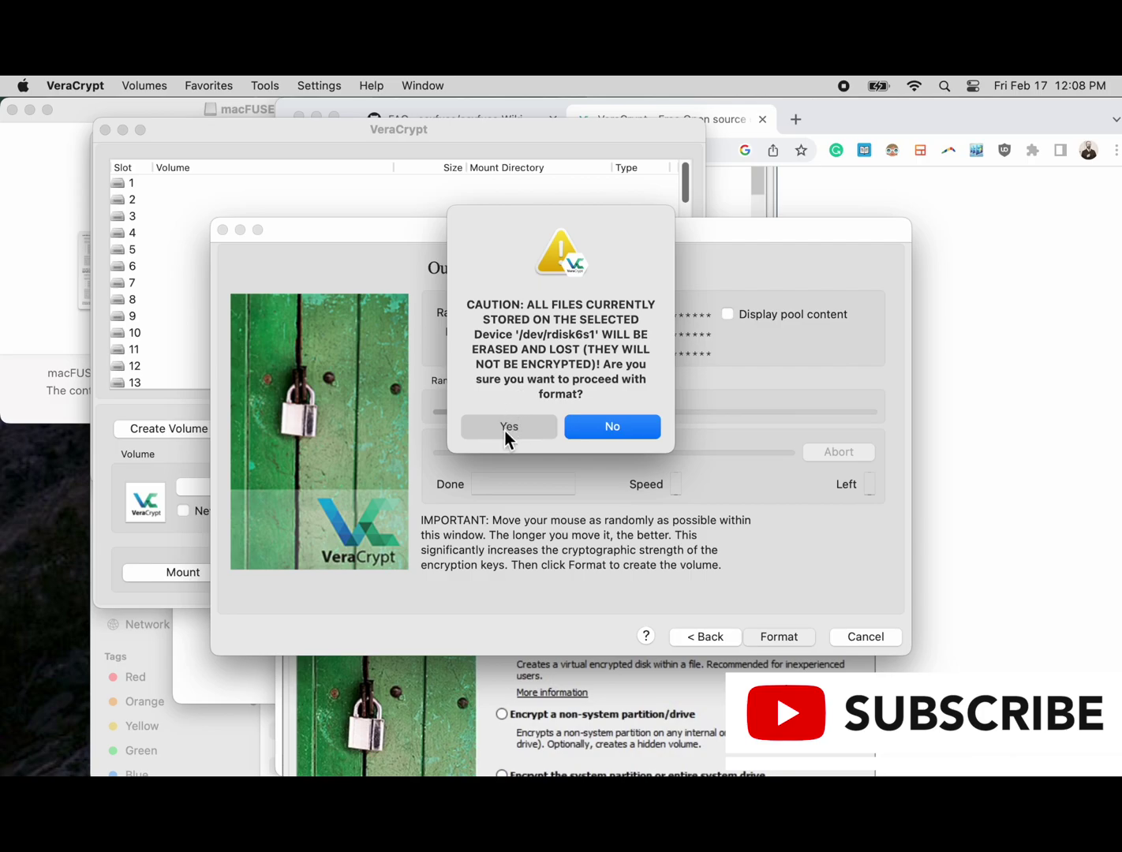
pyautogui.click(505, 433)
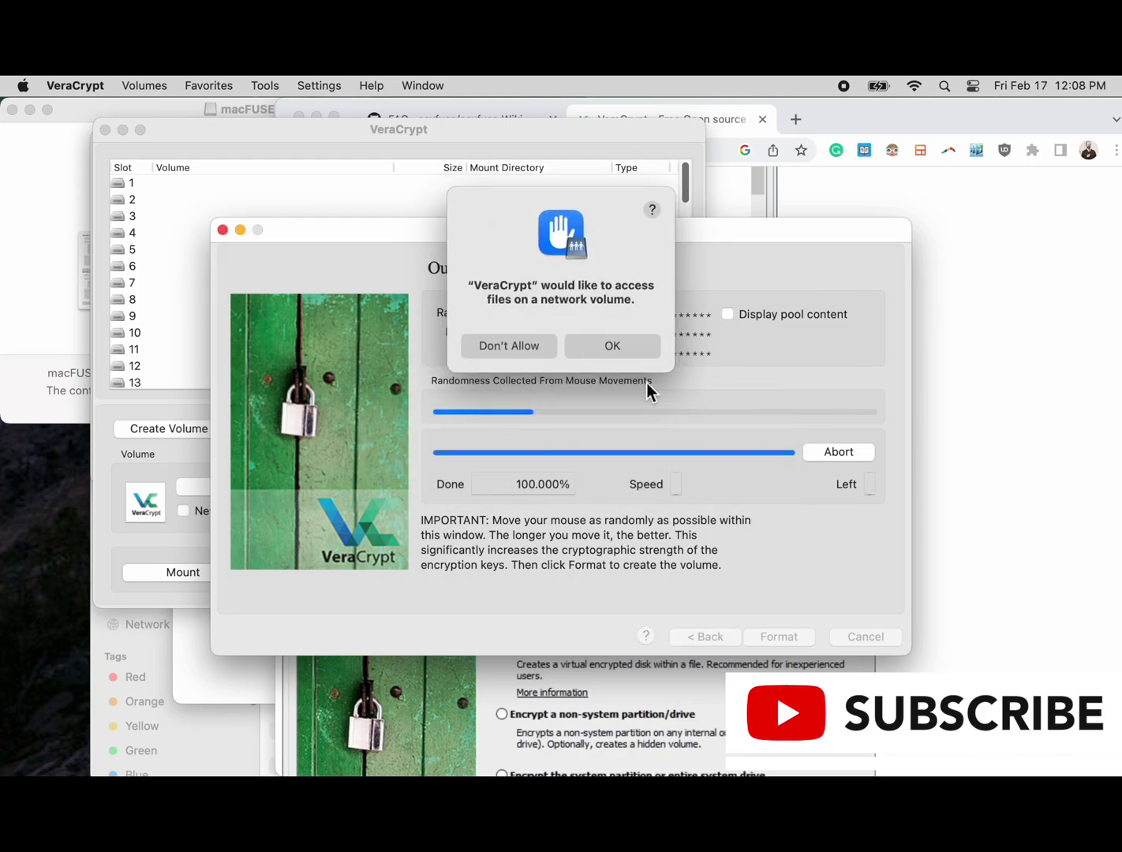
# - Allow network volume access so the 114 GiB outer volume mounts at /Volumes/untitled
pyautogui.click(636, 351)
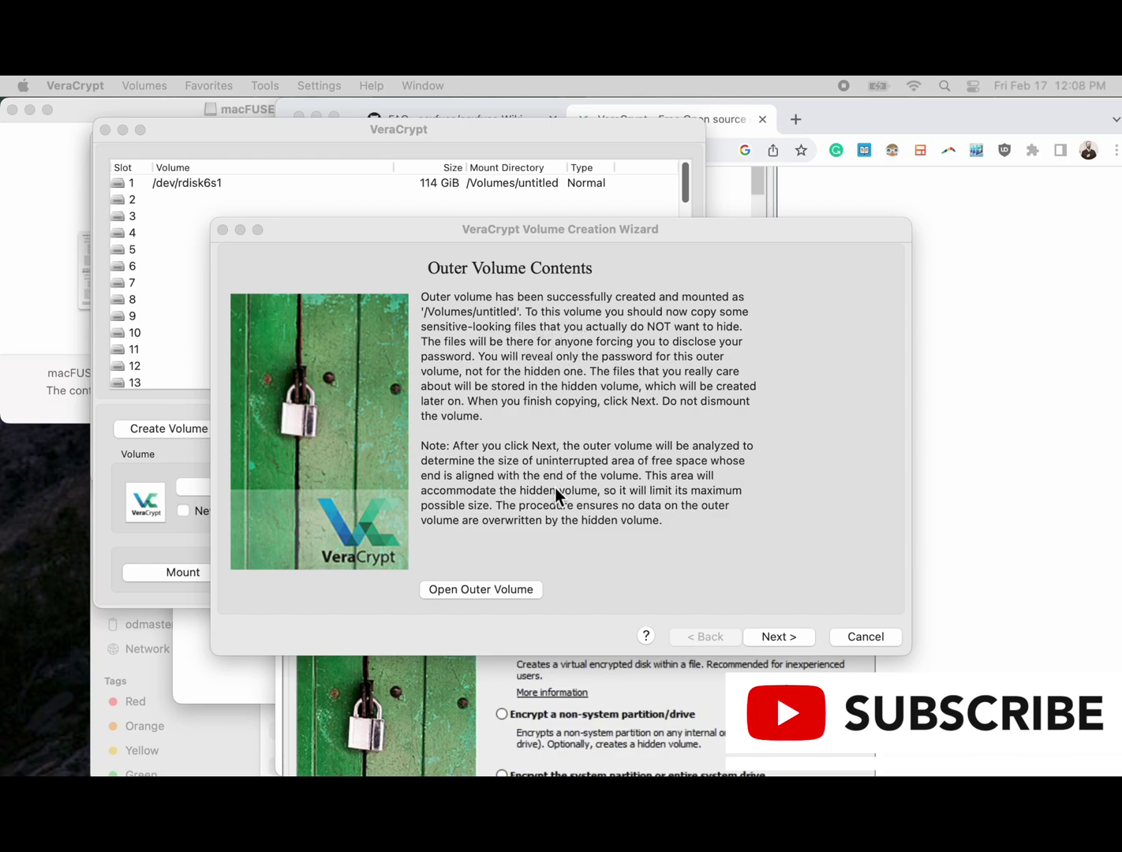
# - Create a folder named 'Finace Data' on the mounted outer volume
pyautogui.click(517, 589)
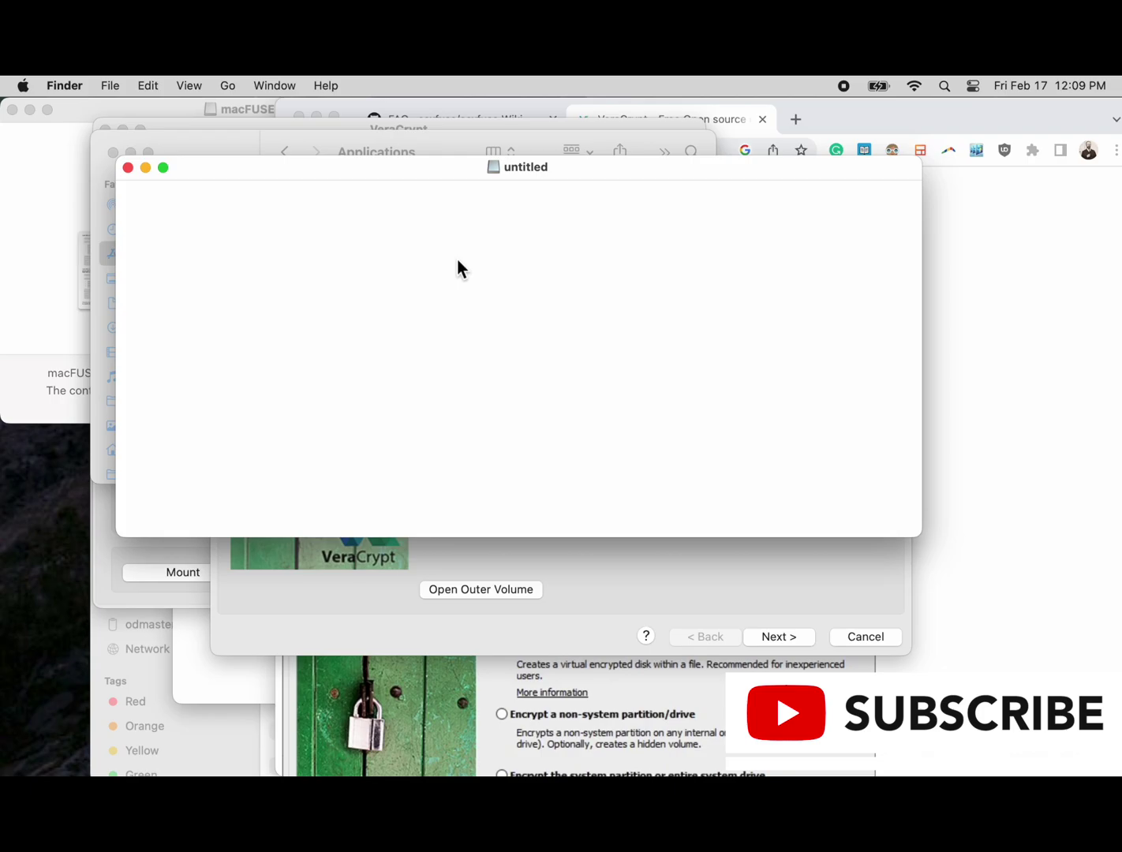
pyautogui.rightClick(453, 294)
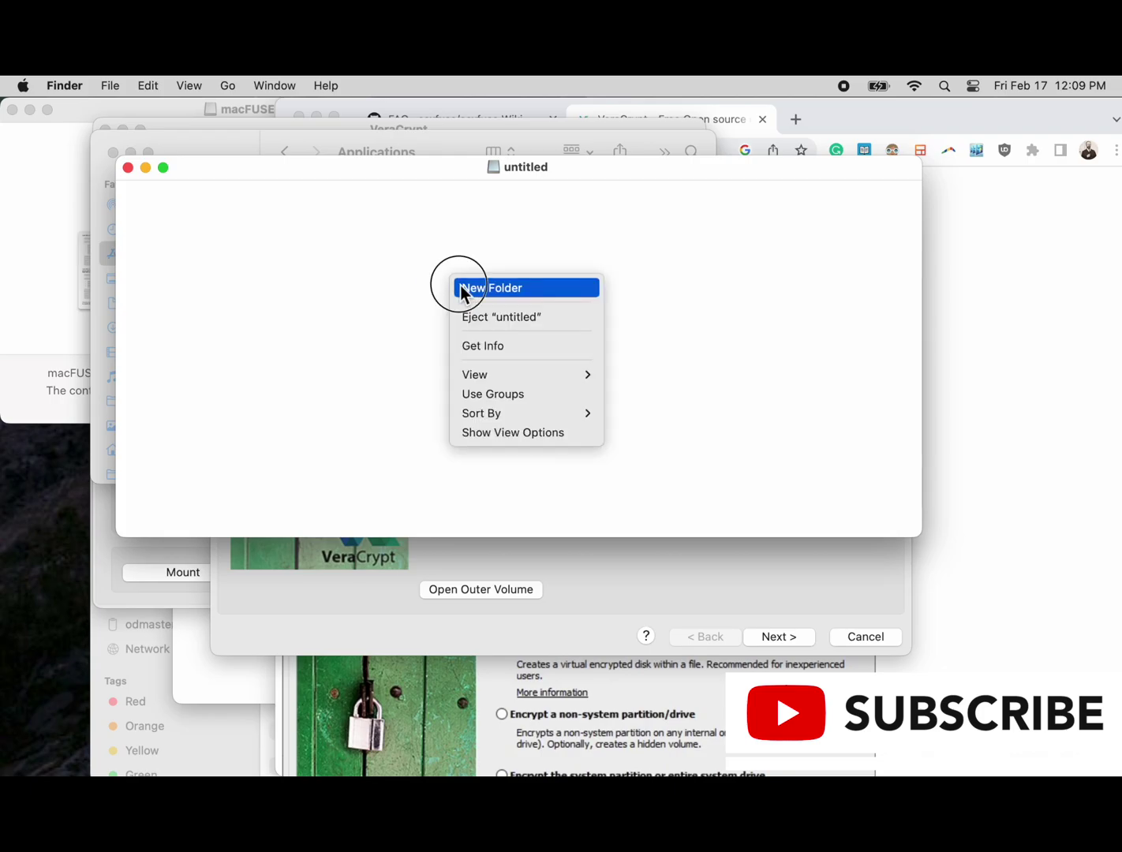
pyautogui.click(461, 288)
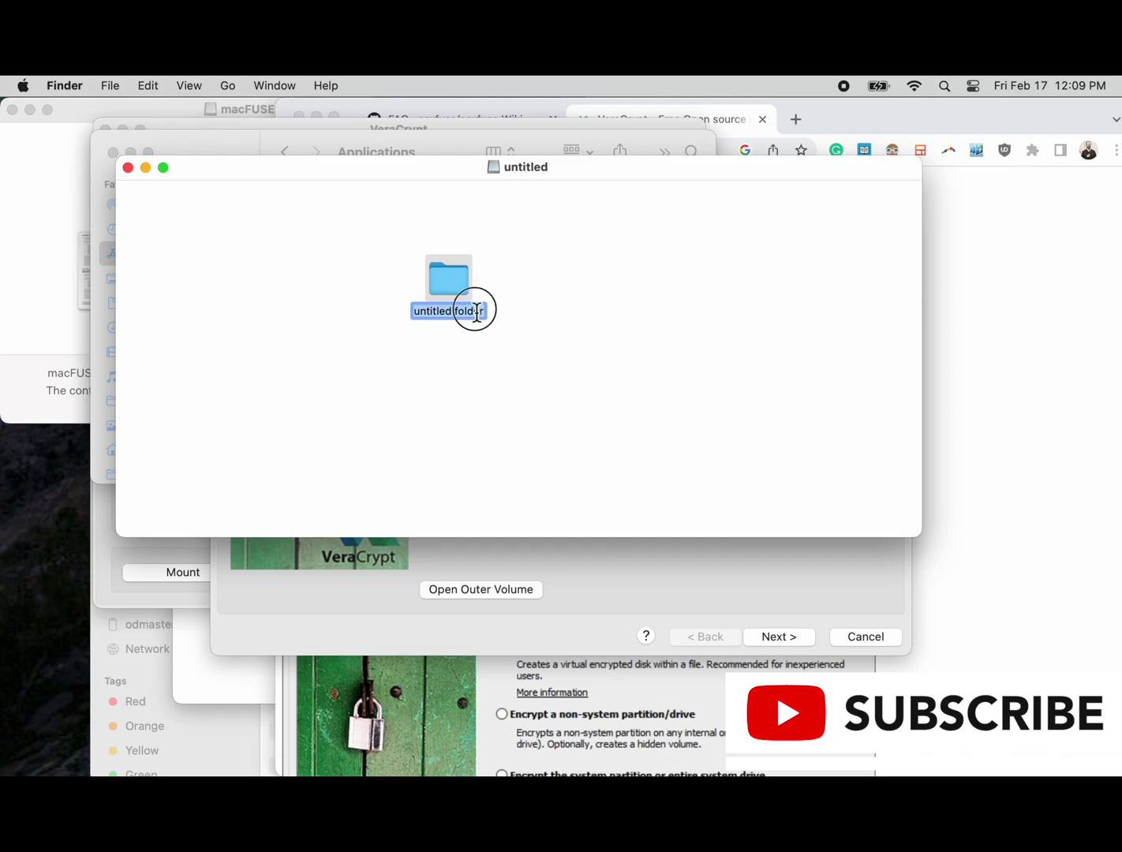
pyautogui.click(476, 312)
pyautogui.tripleClick(477, 312)
pyautogui.write('Finace Data')
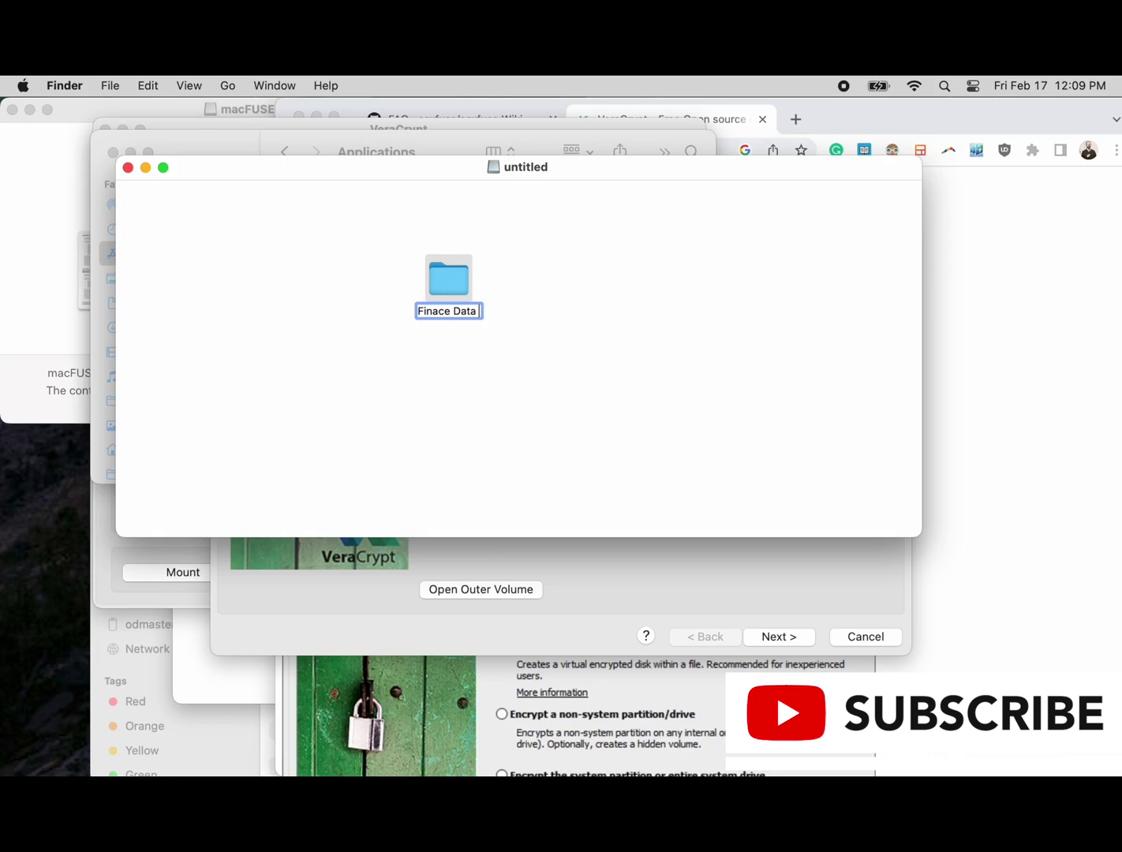
pyautogui.press('Return')
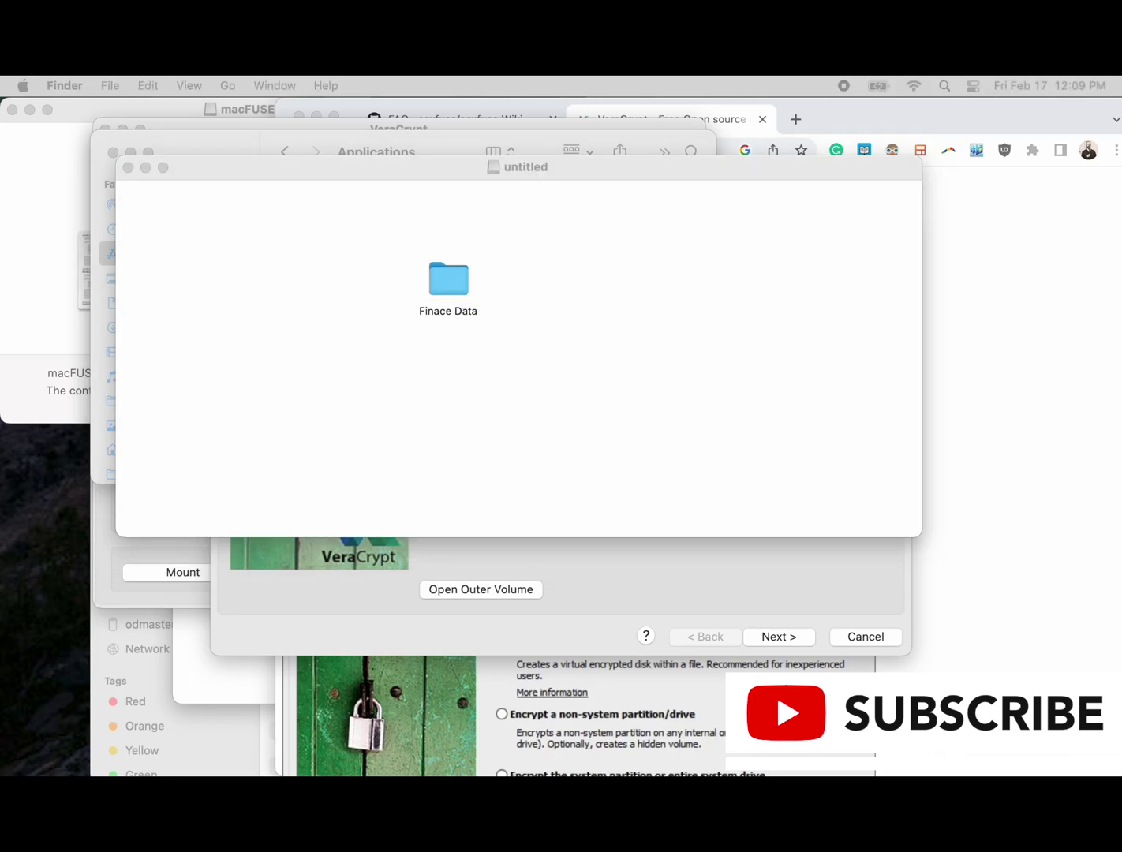
# - Paste the Bill.com invoices folder into Finace Data and view its contents
pyautogui.click(180, 745)
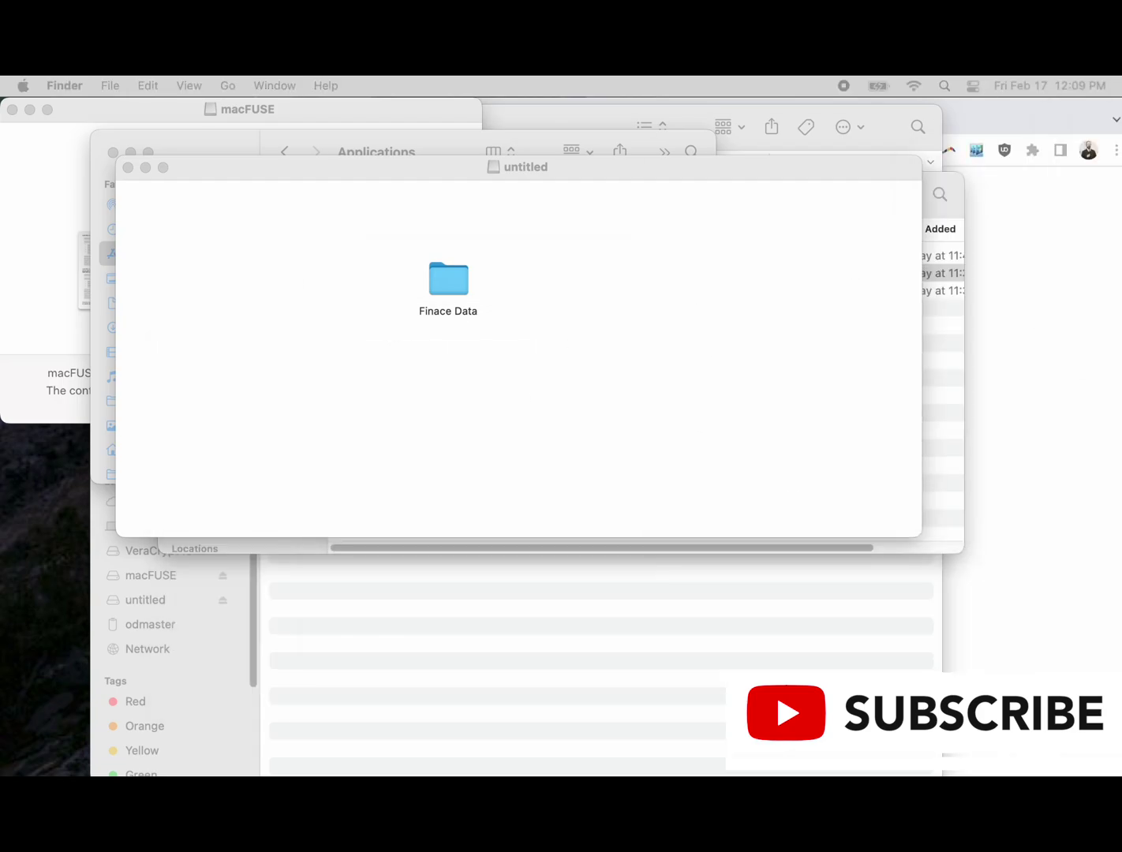
pyautogui.doubleClick(447, 280)
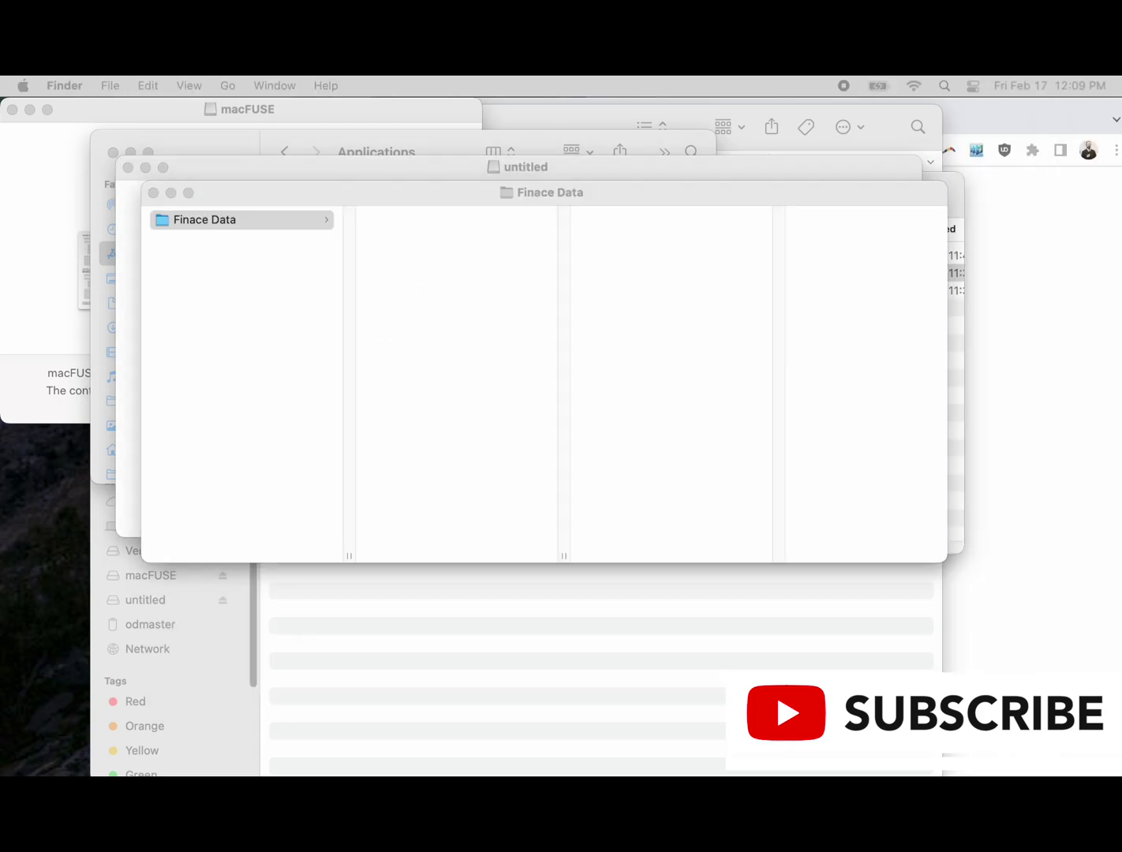
pyautogui.rightClick(483, 296)
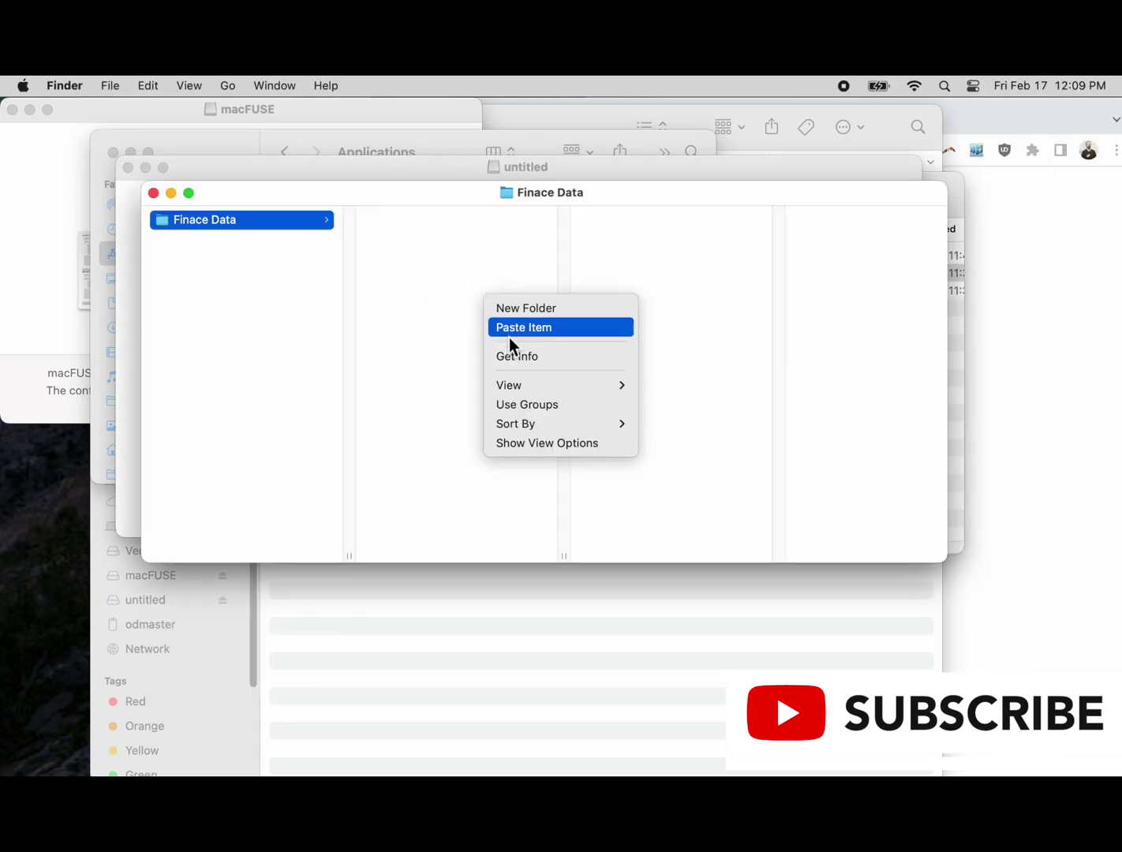
pyautogui.click(511, 335)
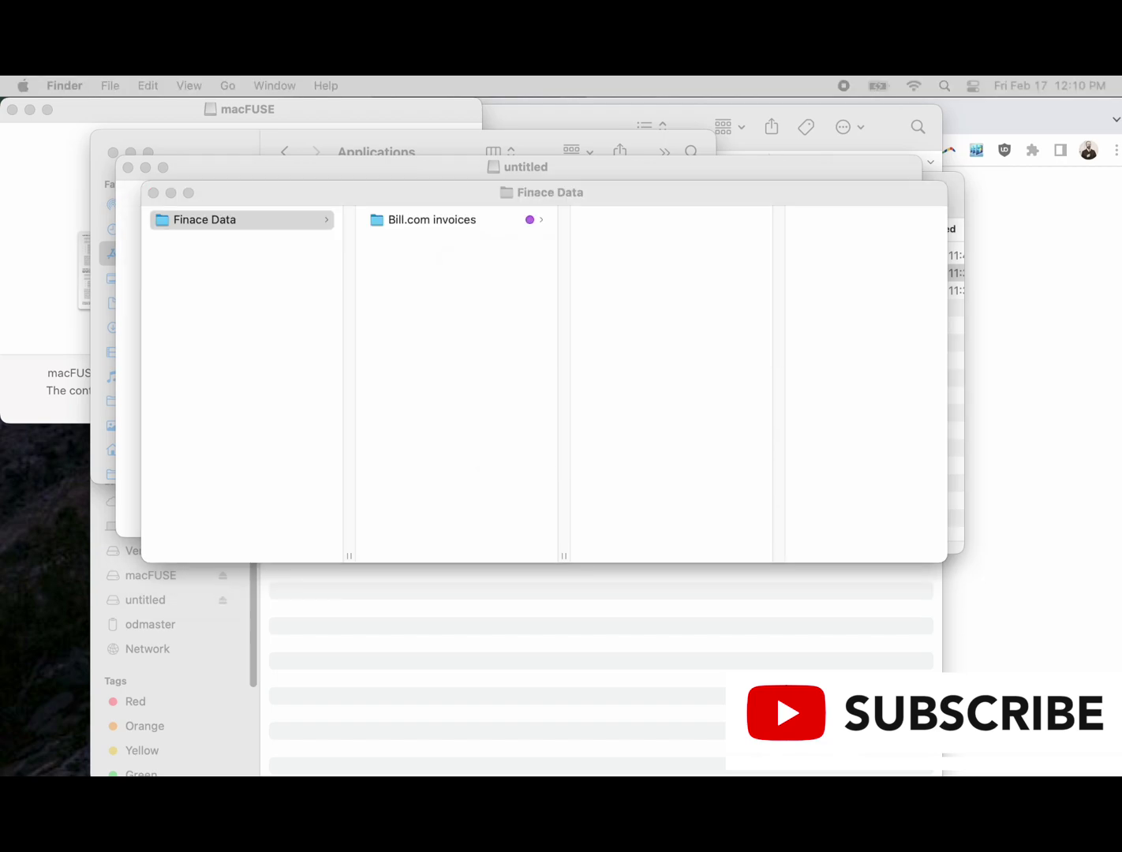
pyautogui.click(180, 229)
pyautogui.press('Return')
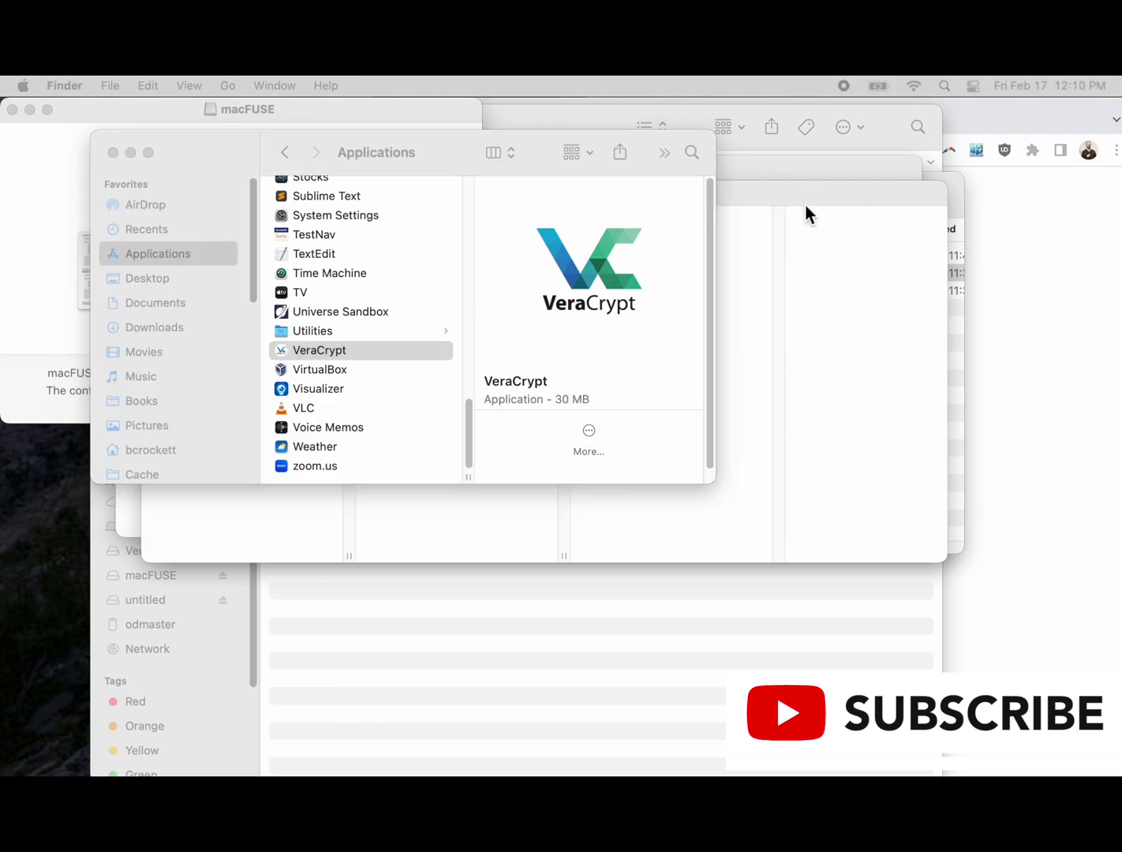
# - Return to the wizard and advance to the hidden volume encryption options
pyautogui.press('super+Tab')
pyautogui.press('super+Tab')
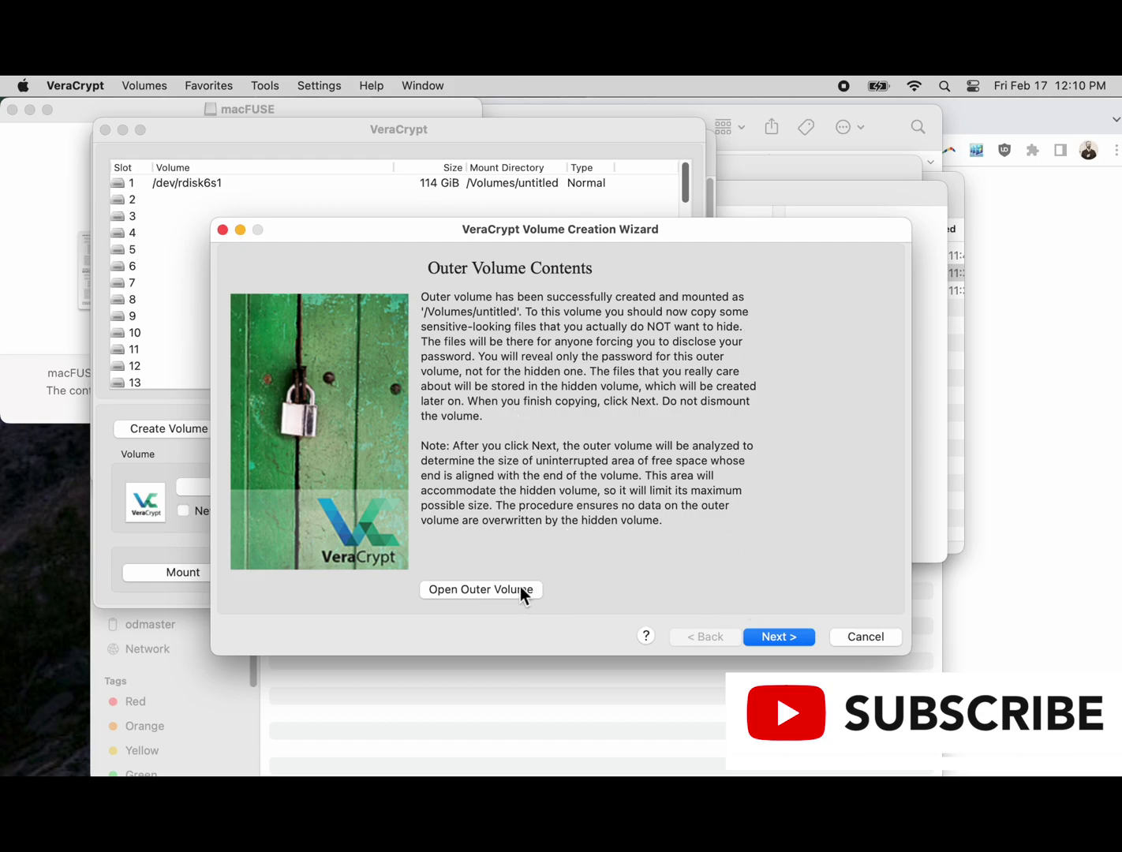
pyautogui.click(763, 637)
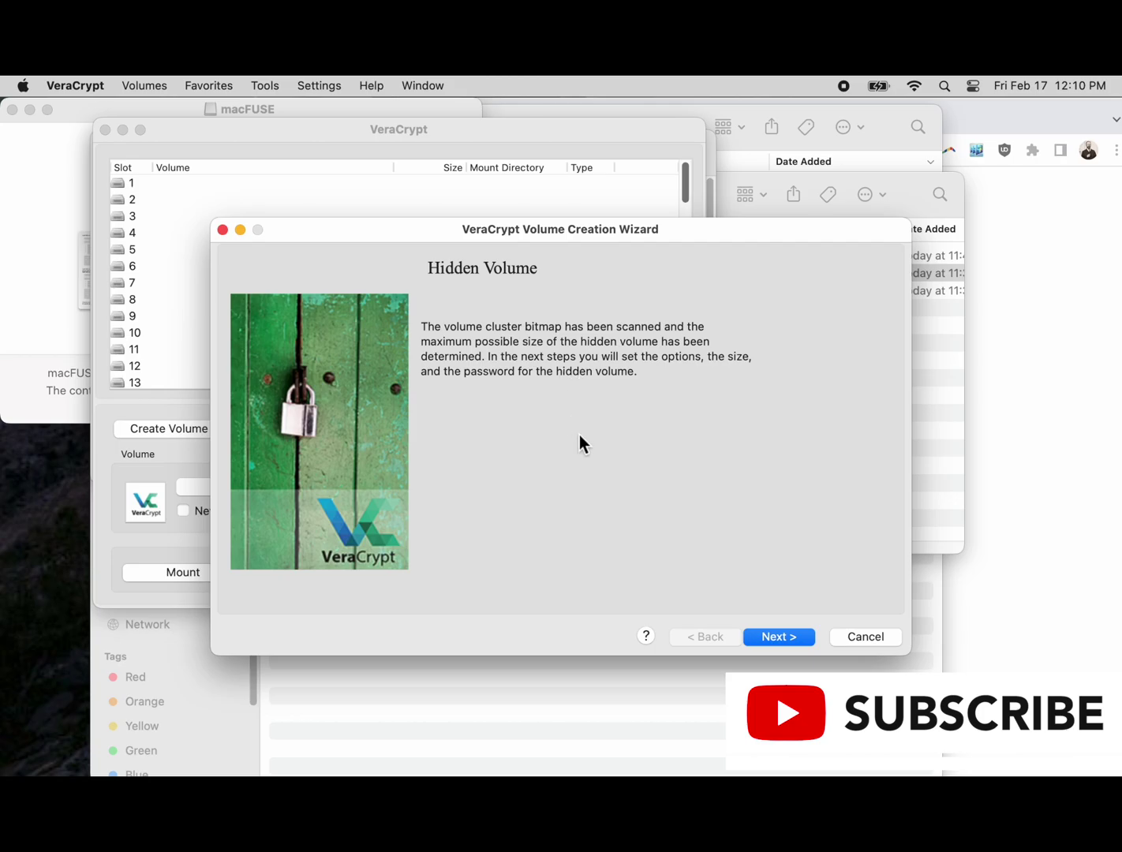
pyautogui.click(764, 638)
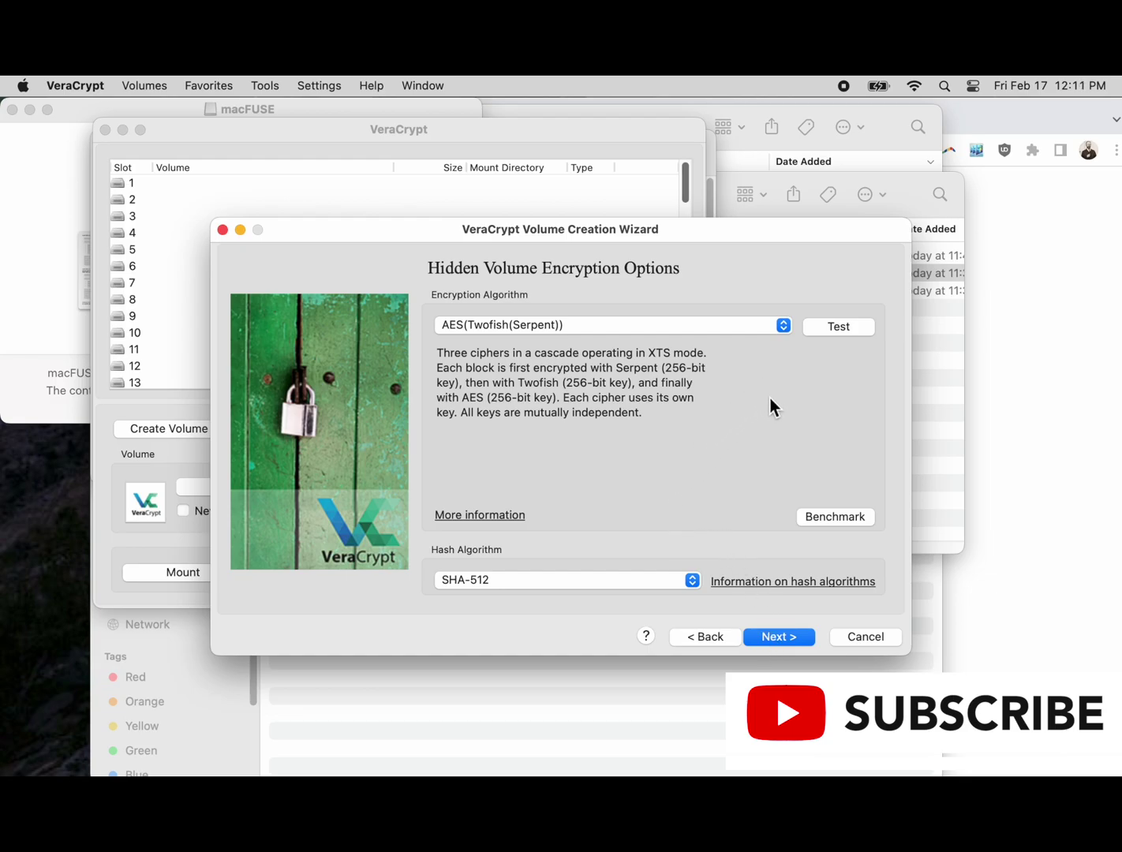
# - Keep SHA-512 as the hash and open the hash algorithms documentation beside the wizard
pyautogui.click(658, 586)
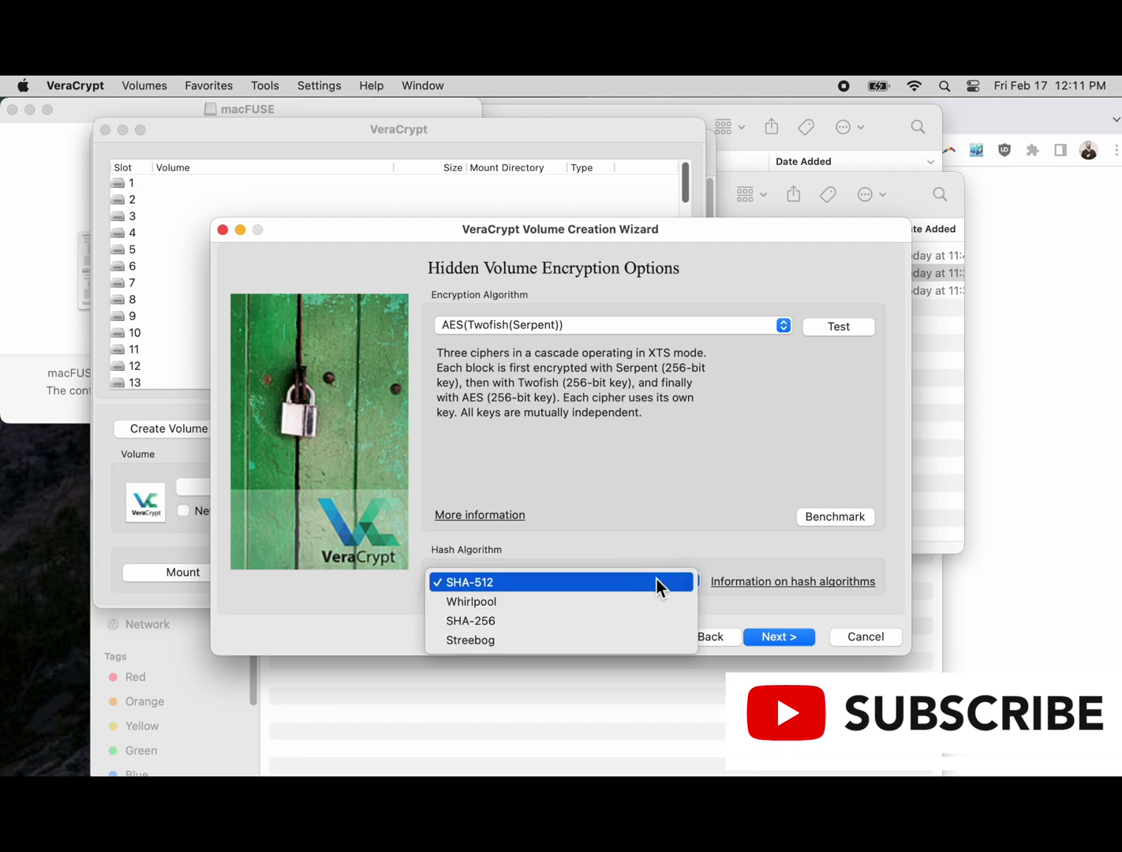
pyautogui.click(658, 583)
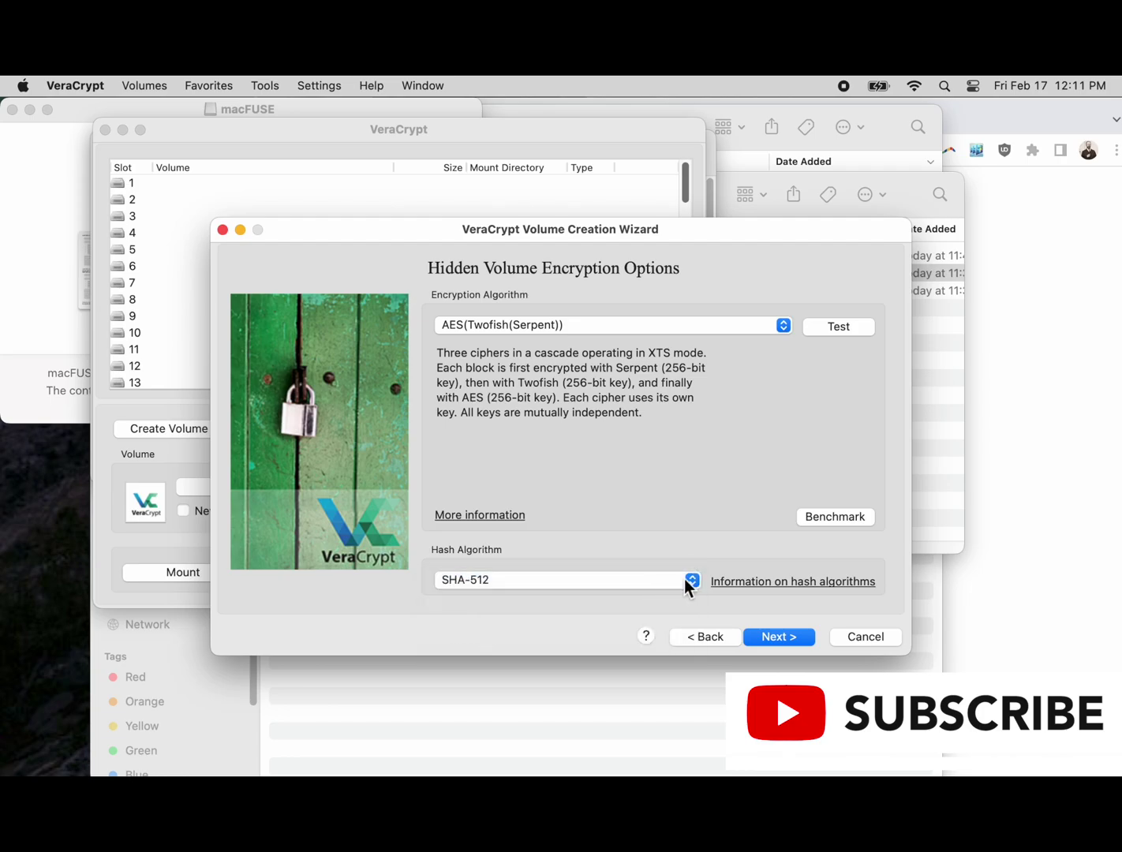
pyautogui.click(756, 583)
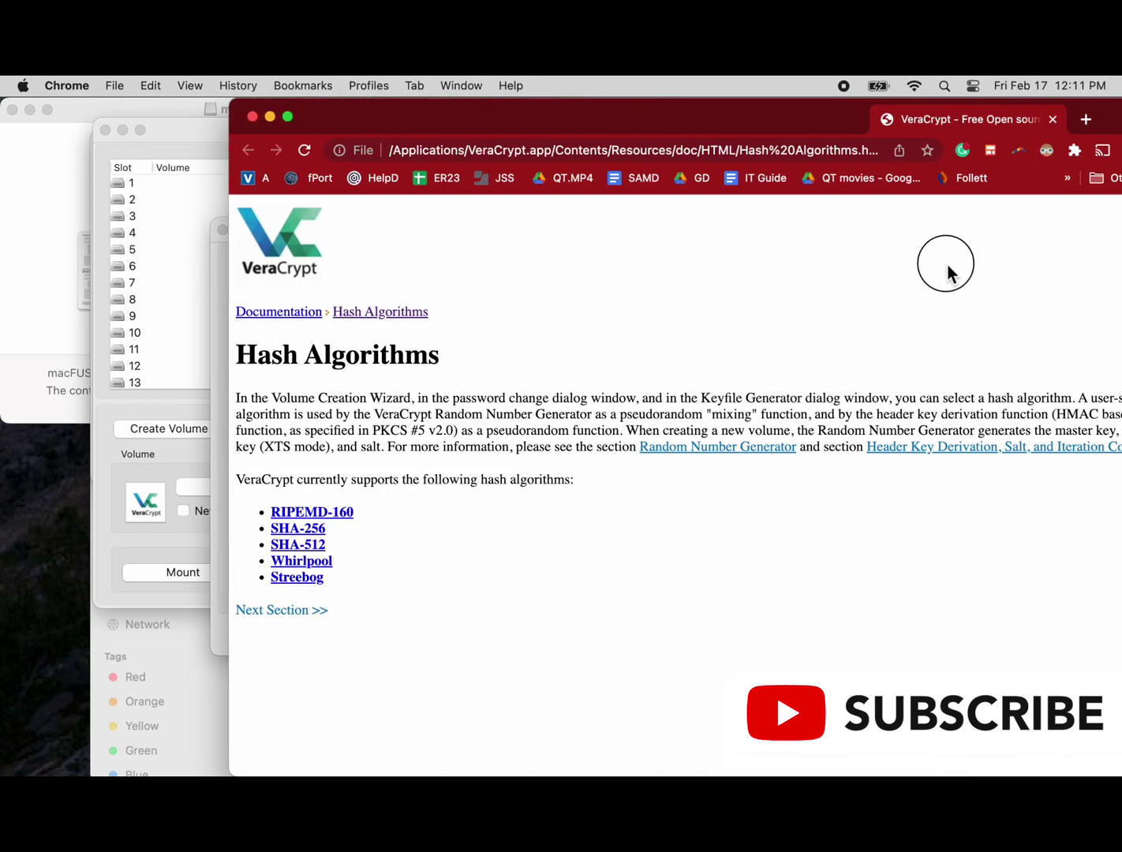
pyautogui.moveTo(943, 261)
pyautogui.mouseDown()
pyautogui.moveTo(802, 245)
pyautogui.moveTo(1121, 260)
pyautogui.moveTo(927, 250)
pyautogui.mouseUp()
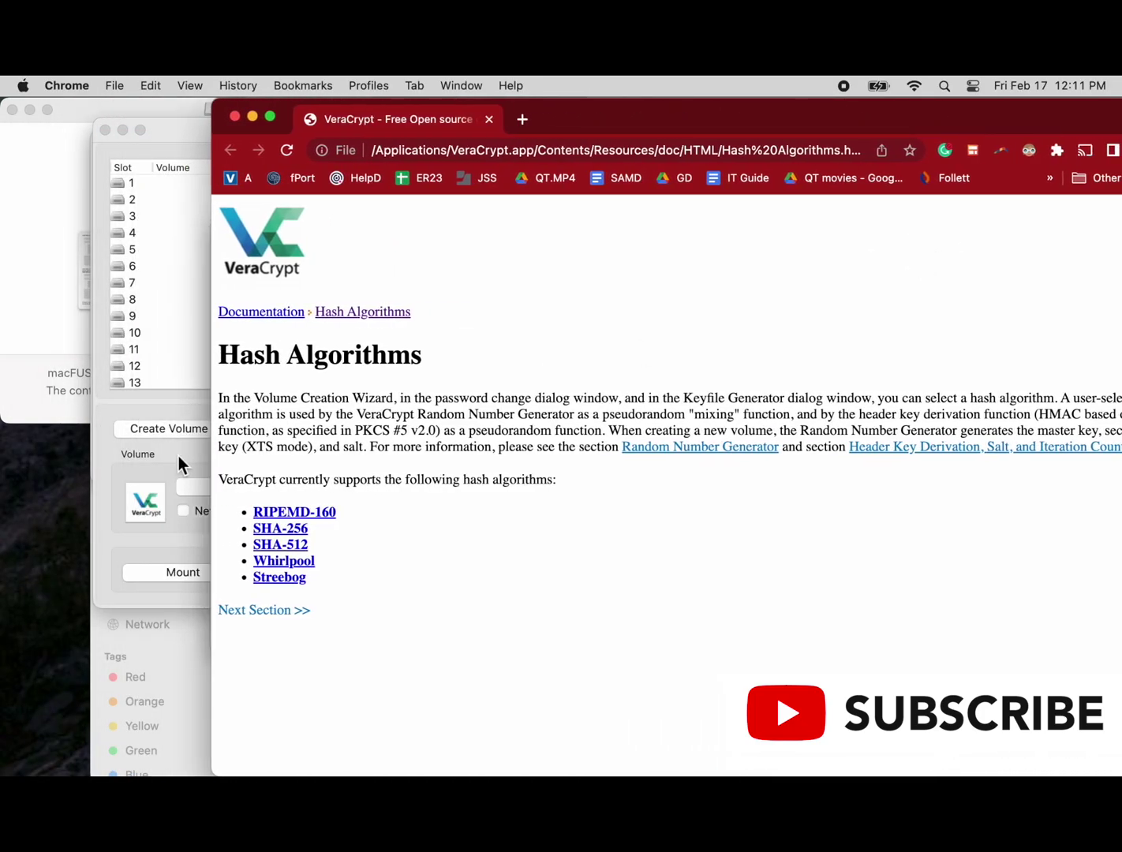
# - Open the SHA-256 documentation page and shift the browser to show the whole page
pyautogui.click(280, 530)
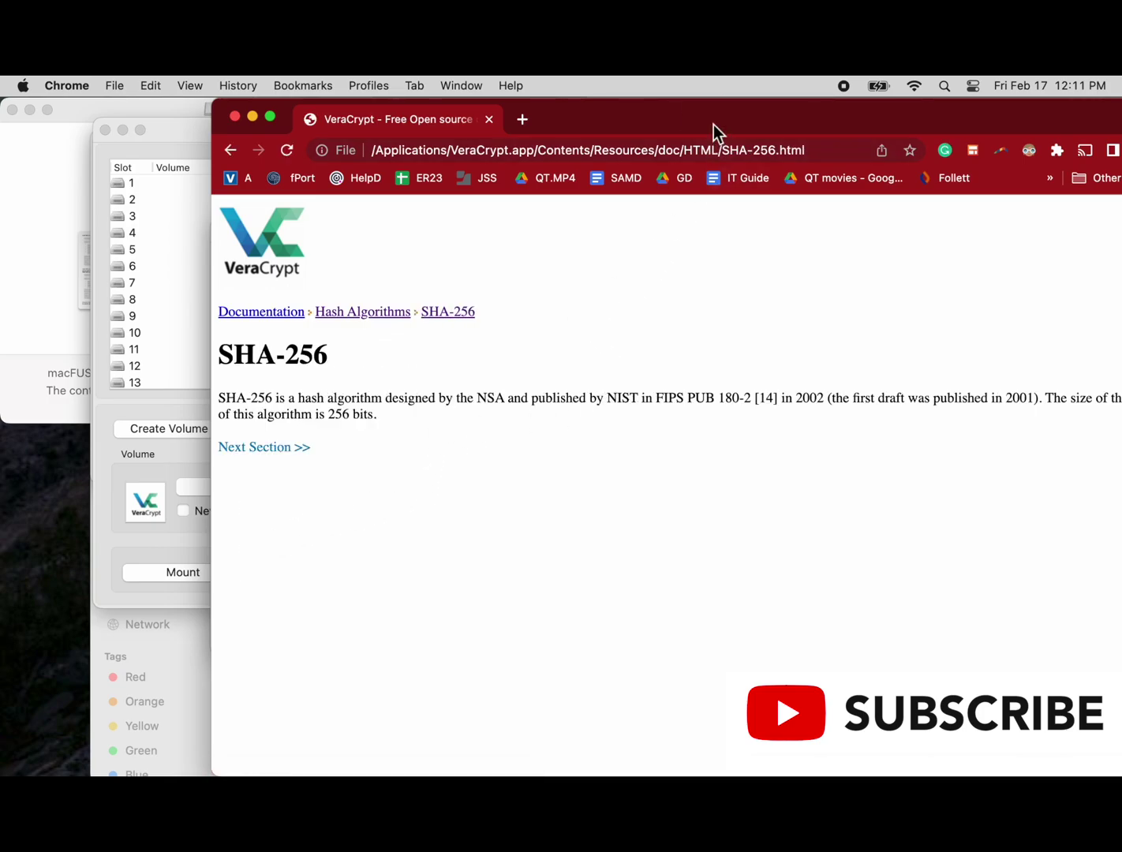
pyautogui.moveTo(713, 125); pyautogui.dragTo(602, 117)
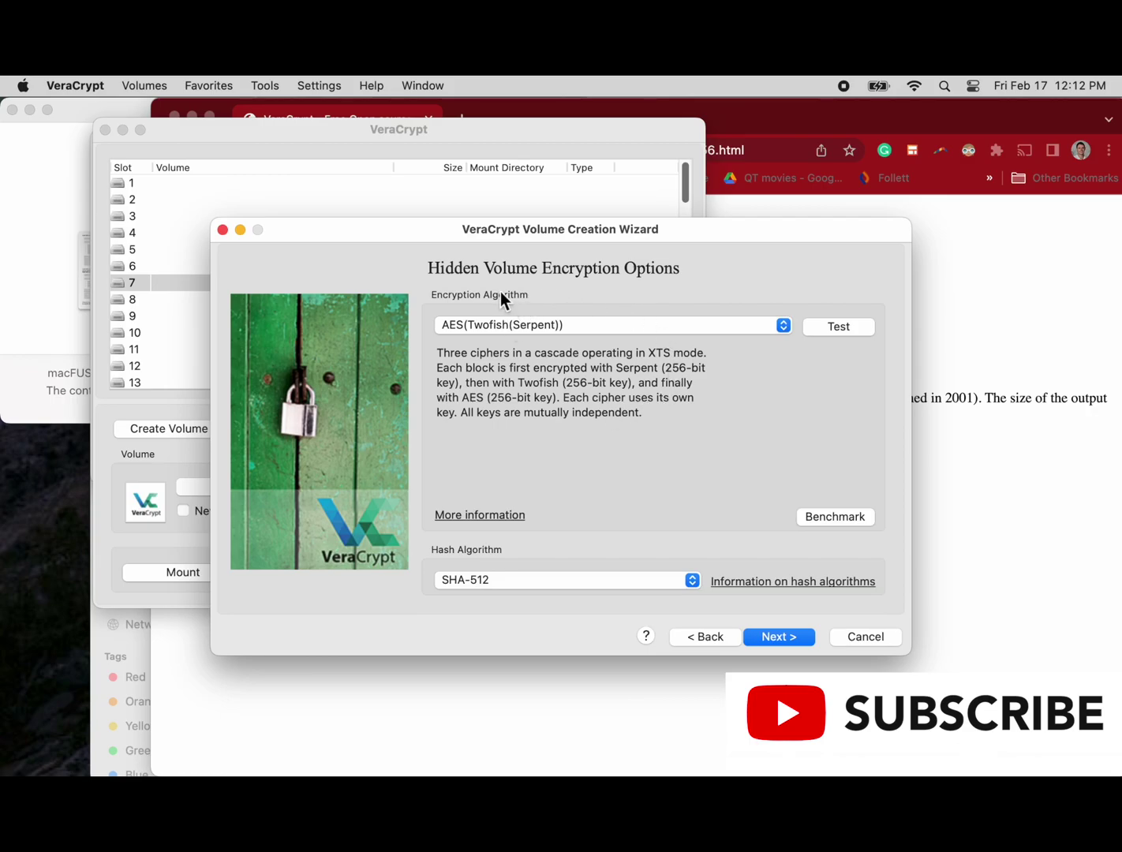
# - Accept AES(Twofish(Serpent)) with SHA-512 and enter a 100 GiB hidden volume size
pyautogui.moveTo(681, 233); pyautogui.dragTo(665, 216)
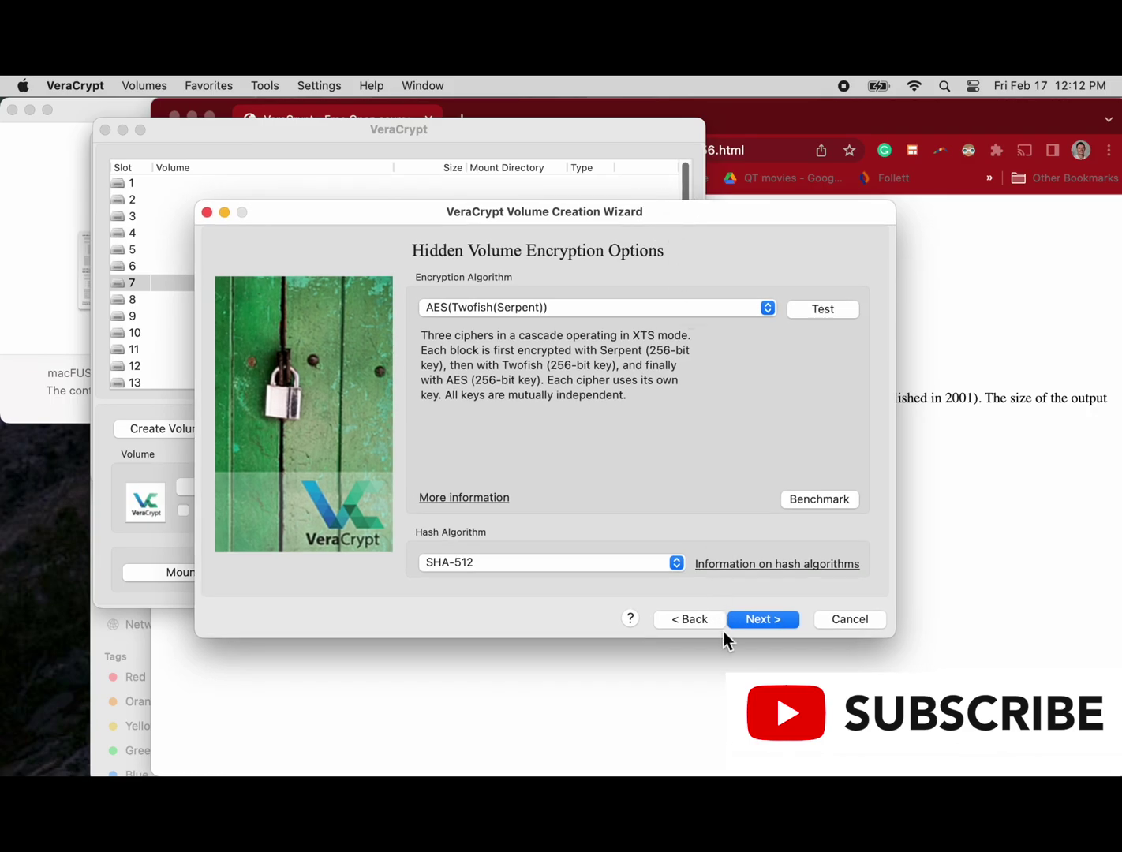
pyautogui.click(759, 620)
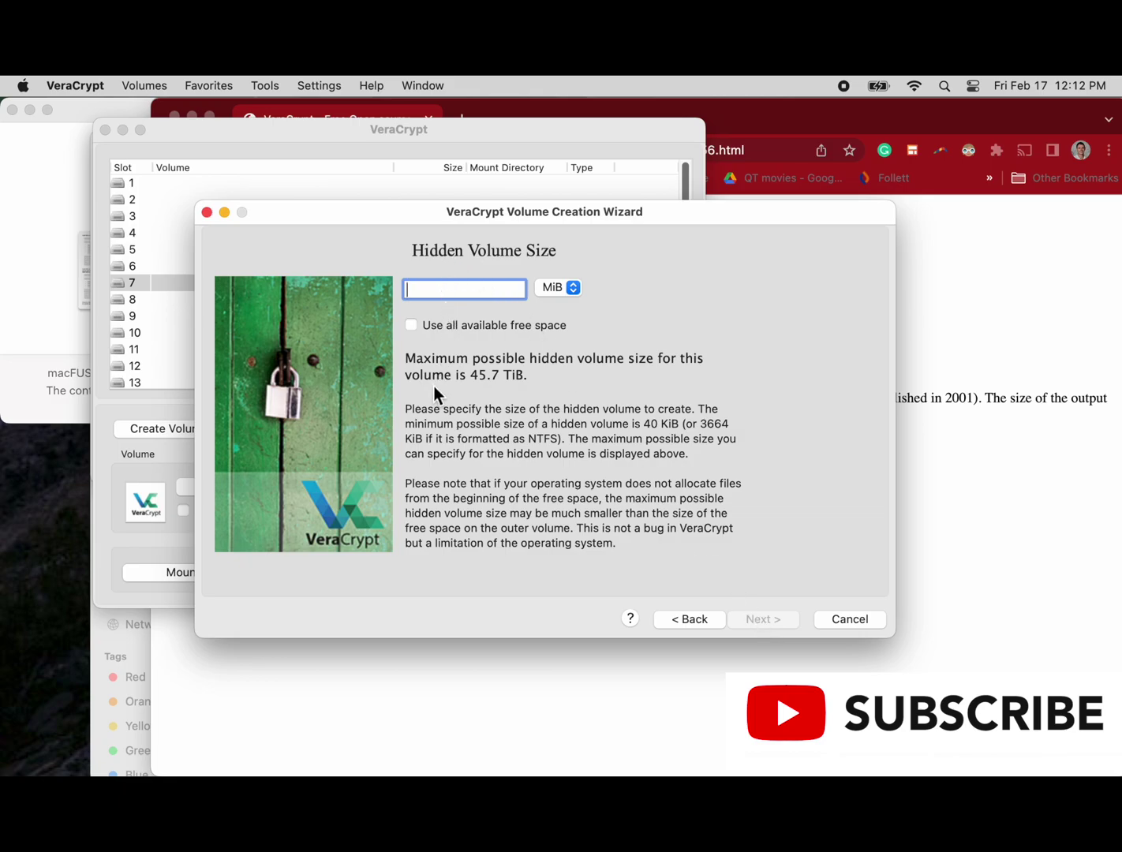
pyautogui.click(550, 288)
pyautogui.click(556, 305)
pyautogui.write('10')
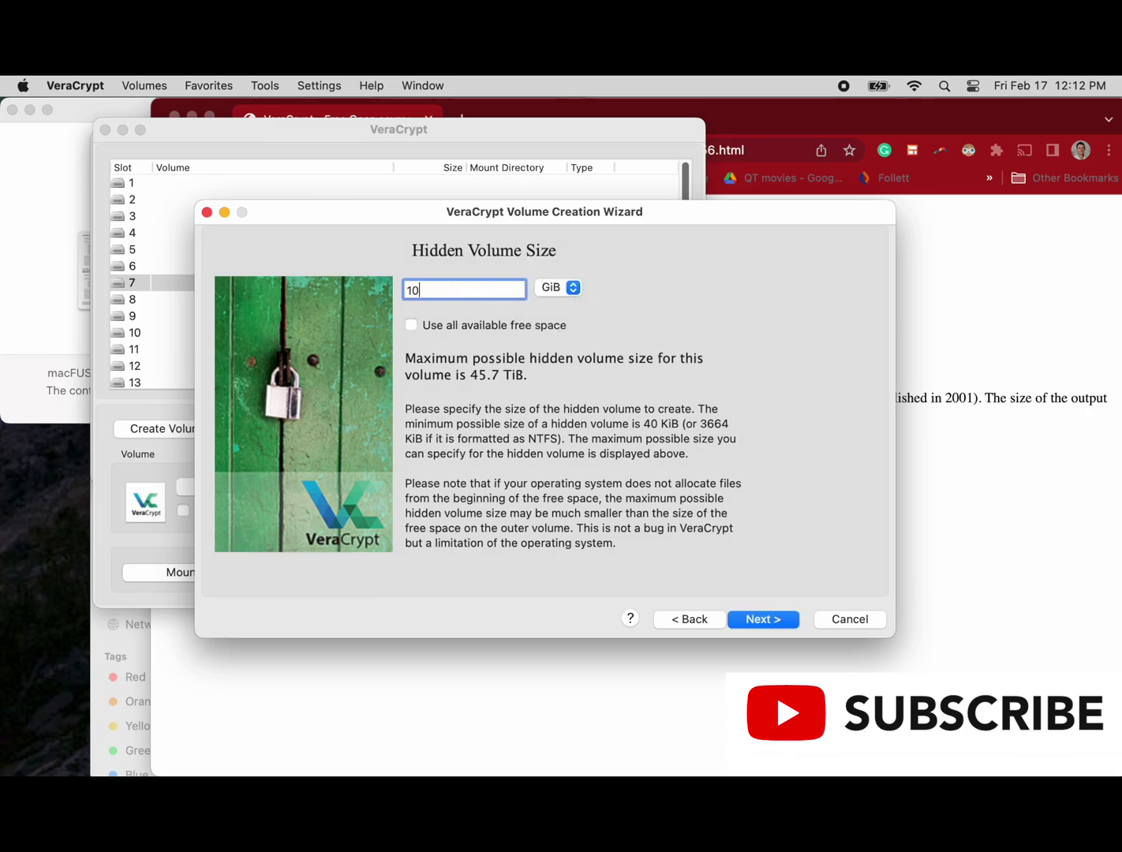
pyautogui.write('0')
# - Re-enter the hidden volume size as 100 GiB without using all free space, then continue
pyautogui.click(411, 326)
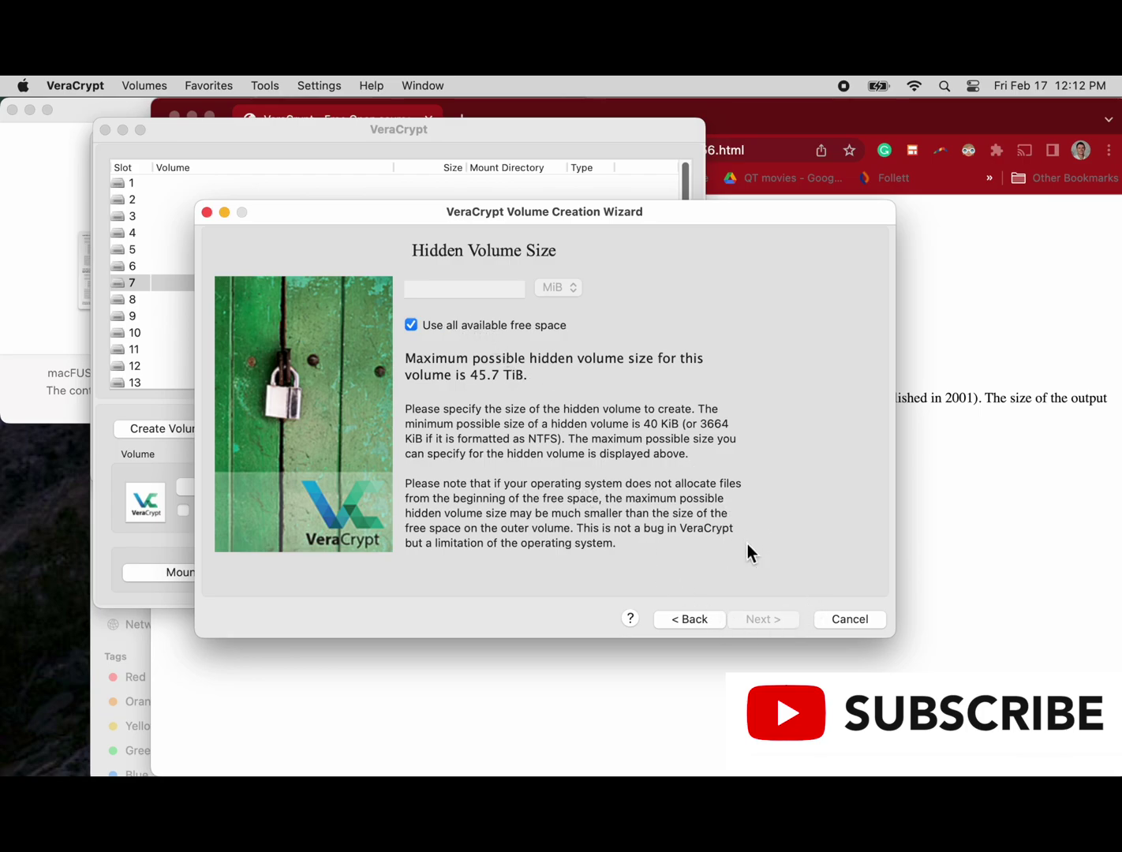
pyautogui.click(411, 325)
pyautogui.click(461, 291)
pyautogui.click(552, 289)
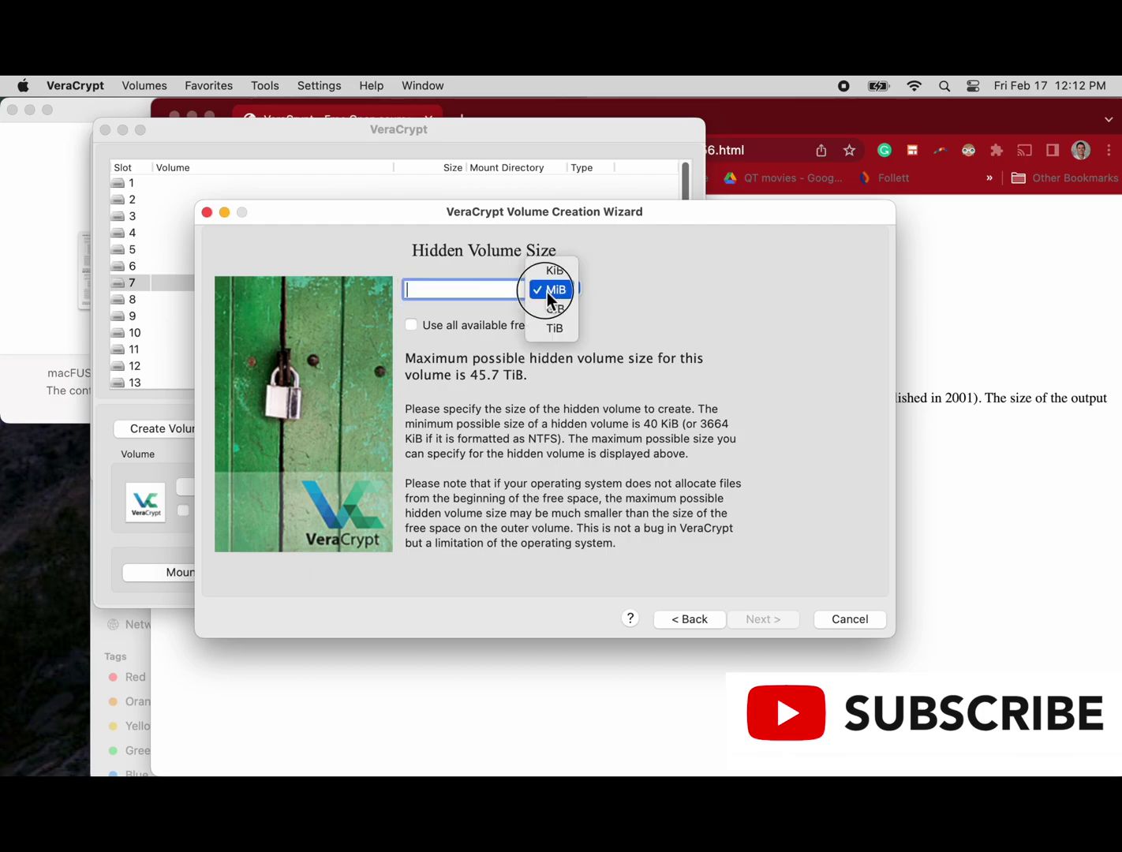
pyautogui.click(555, 308)
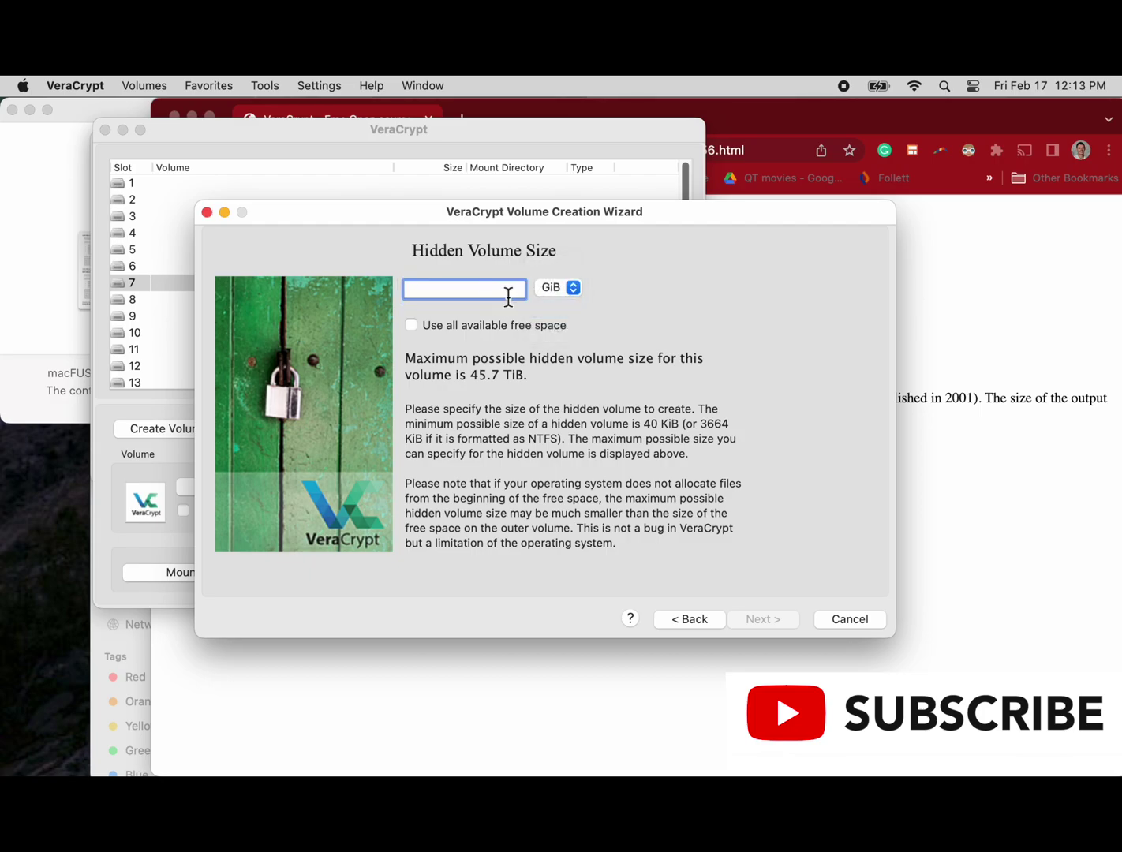
pyautogui.write('100')
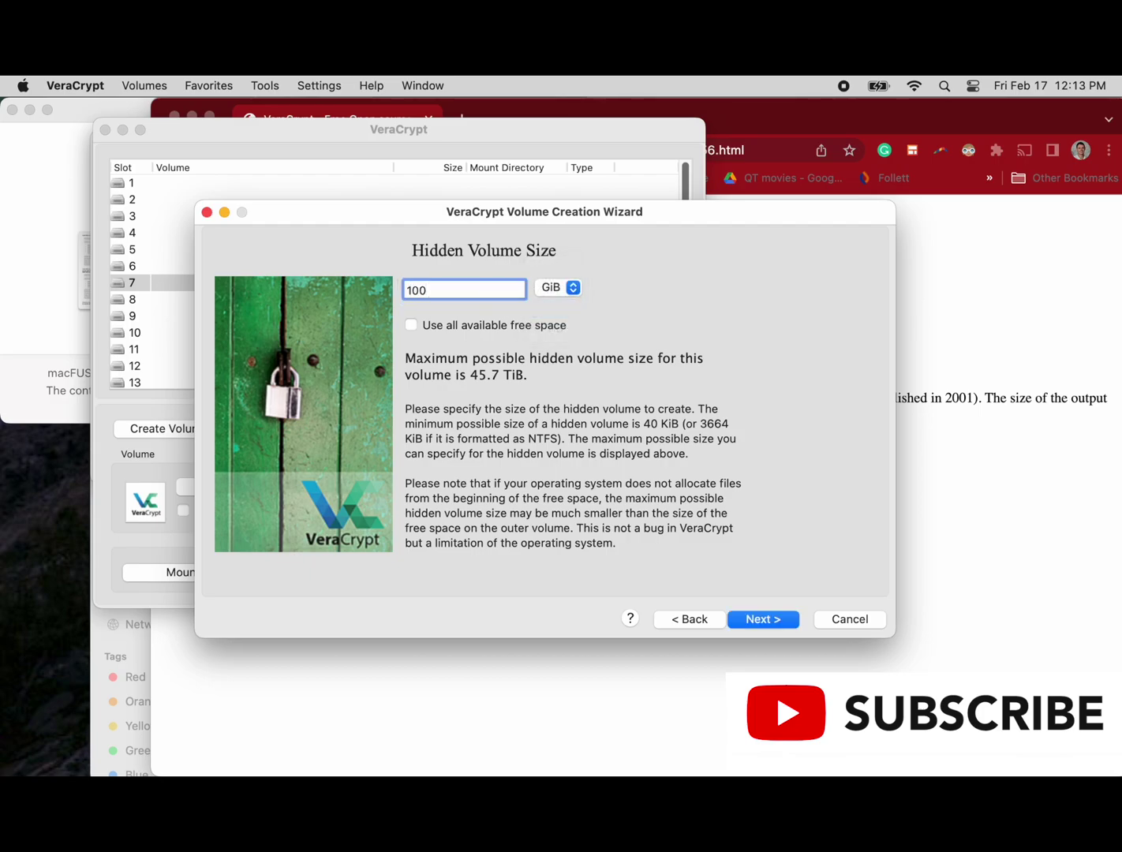
pyautogui.click(763, 621)
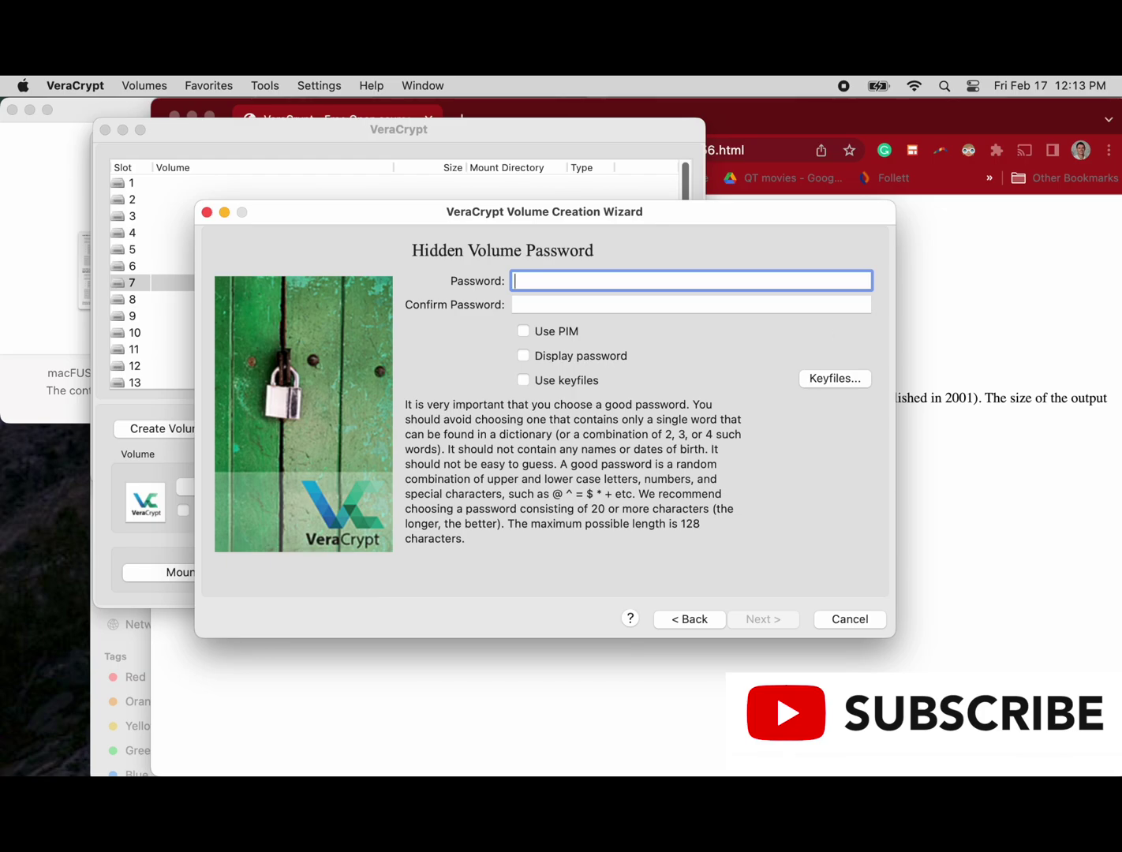
# - Paste a KeePassXC password into both hidden volume password fields and try to continue
pyautogui.press('super+Tab')
pyautogui.press('super+Tab')
pyautogui.press('super+Tab')
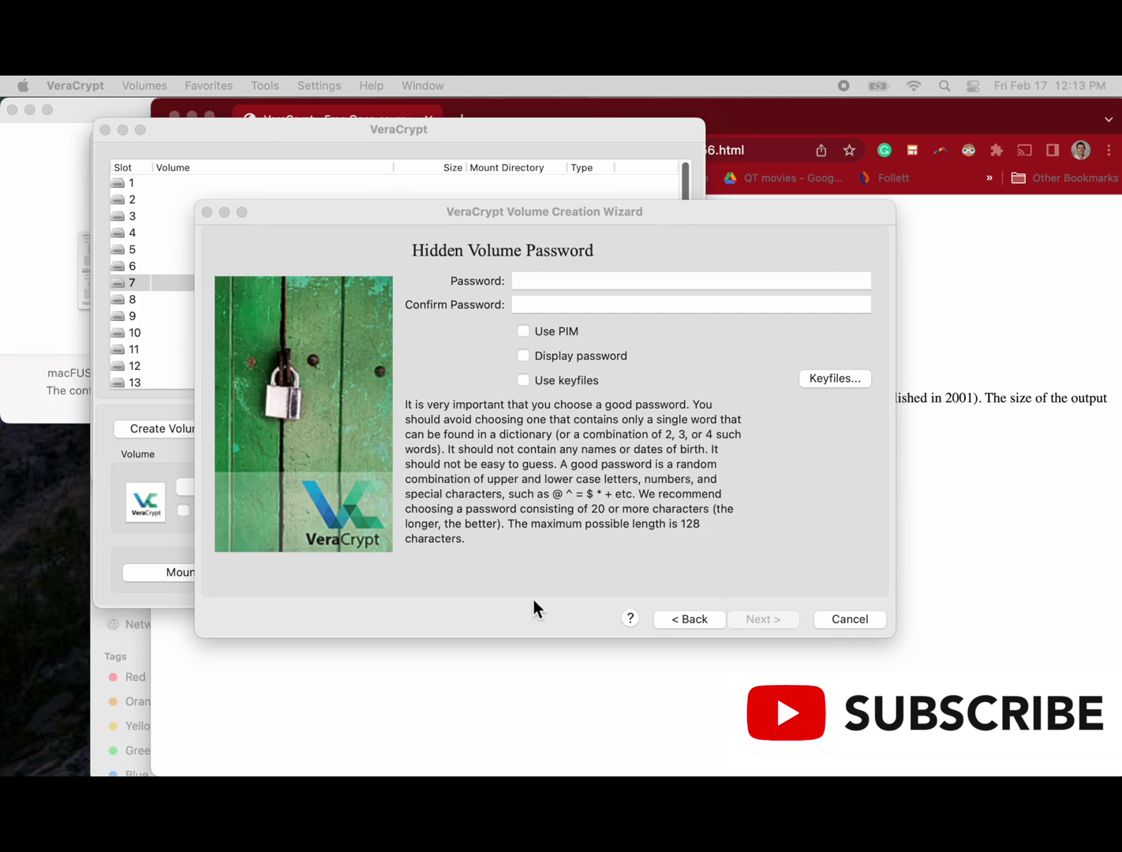
pyautogui.click(594, 283)
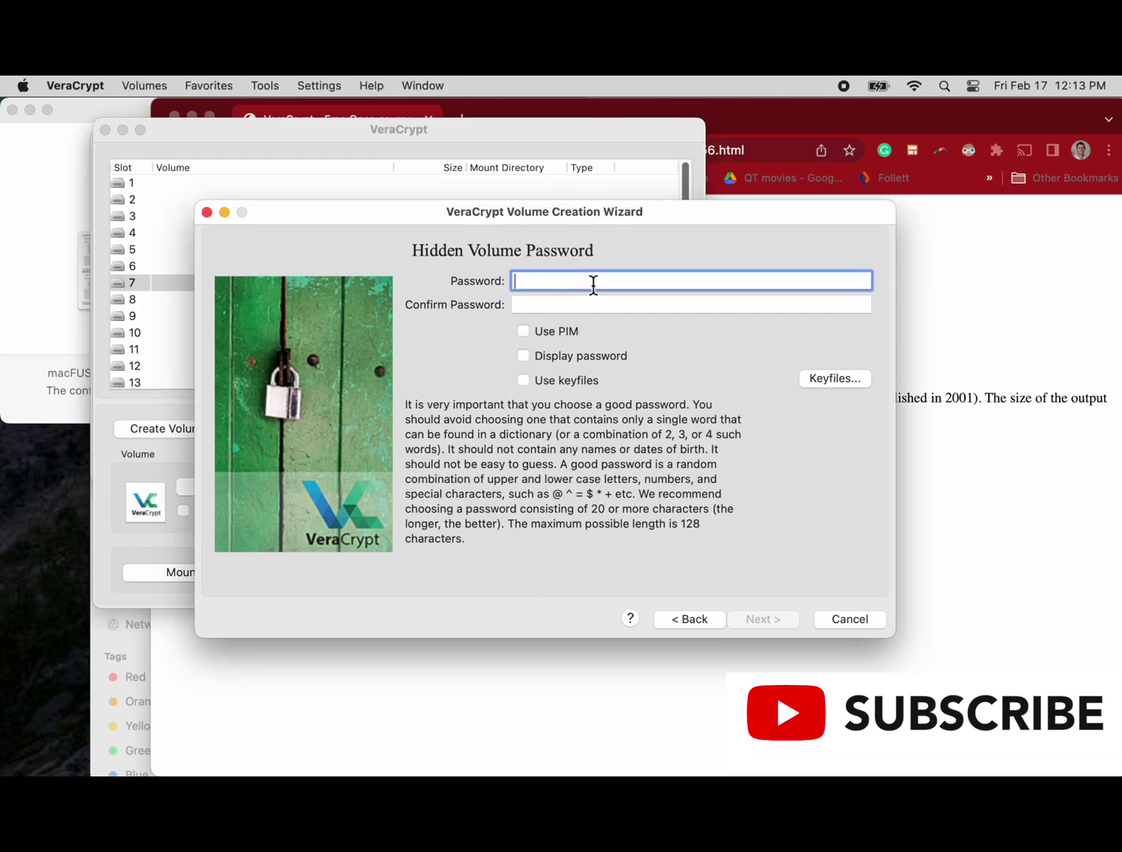
pyautogui.press('super+v')
pyautogui.click(598, 306)
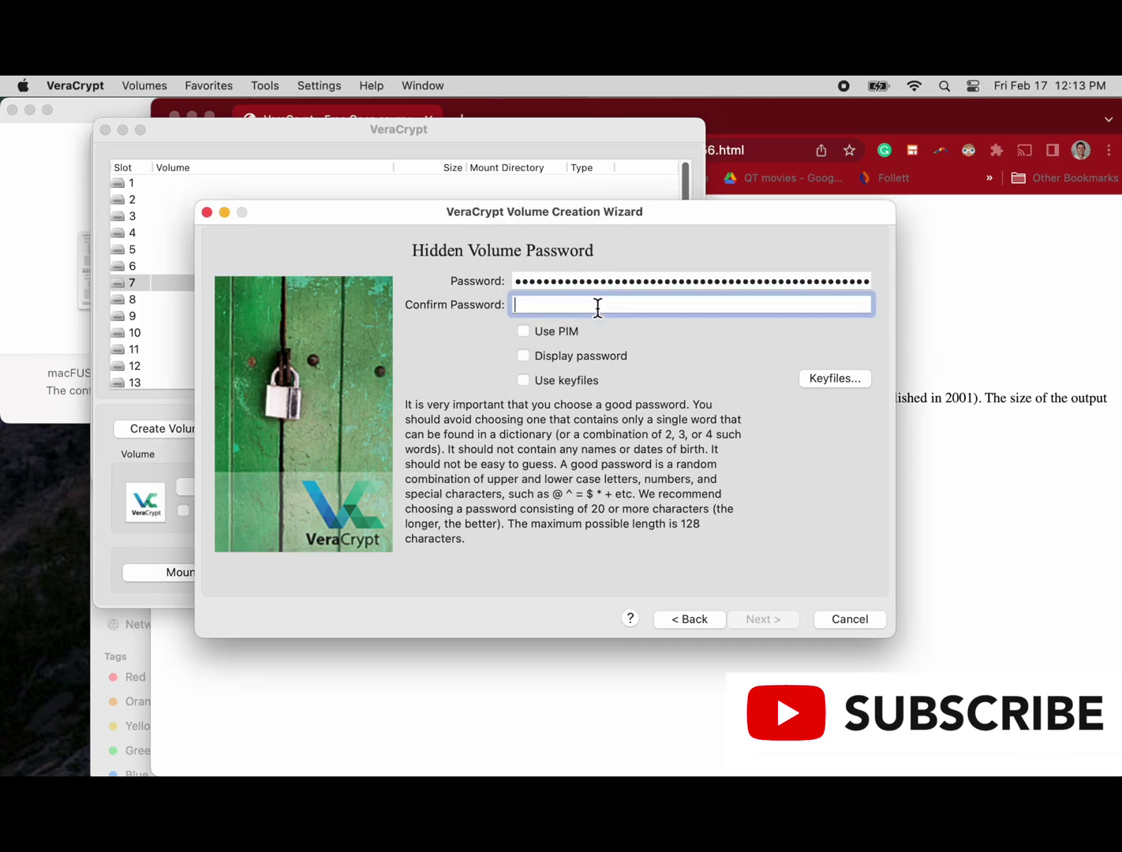
pyautogui.press('super+v')
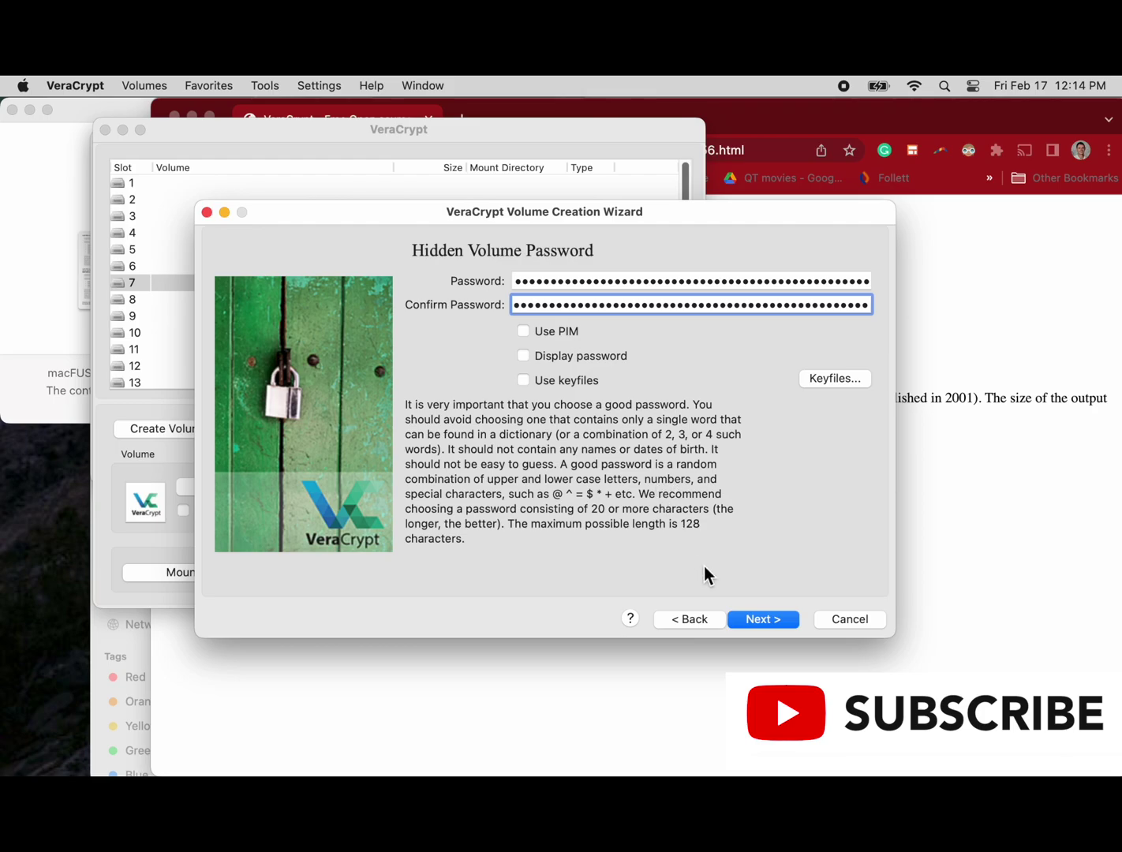
pyautogui.click(741, 620)
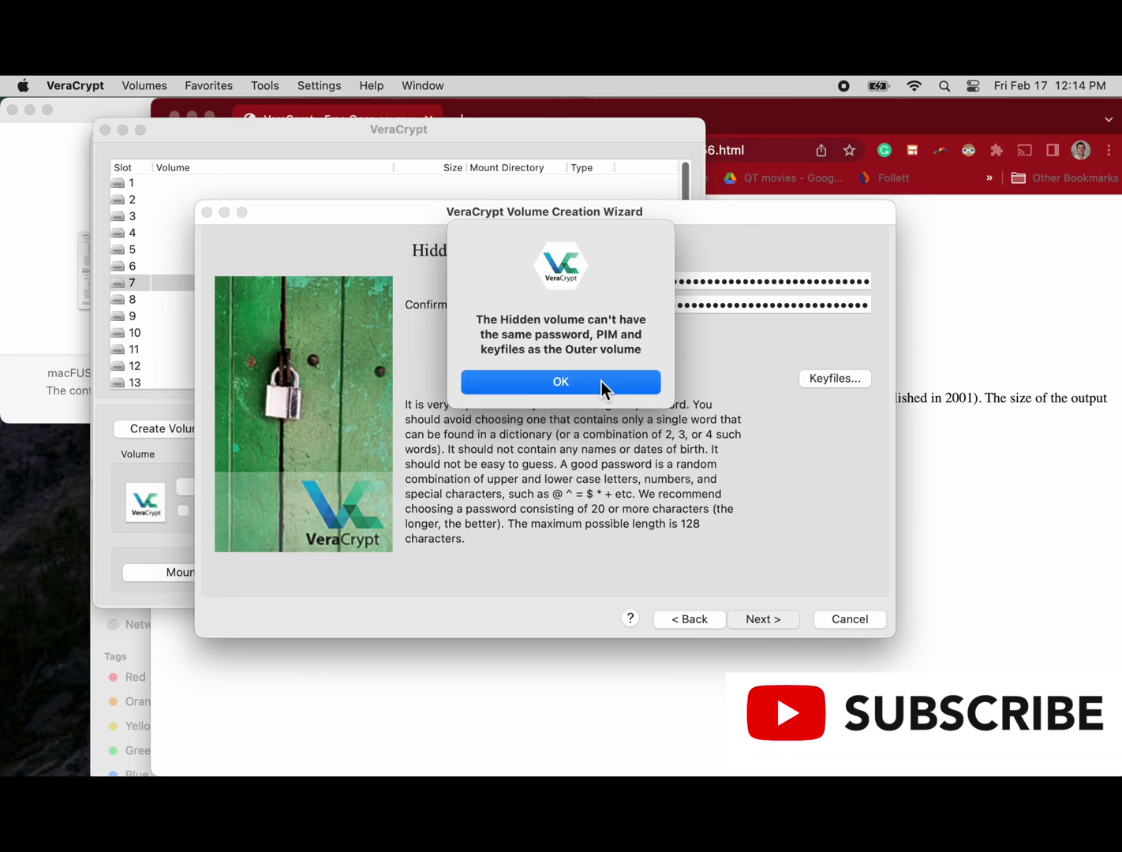
# - Dismiss the same-password warning, enter a new hidden volume password in both fields, and continue
pyautogui.click(601, 381)
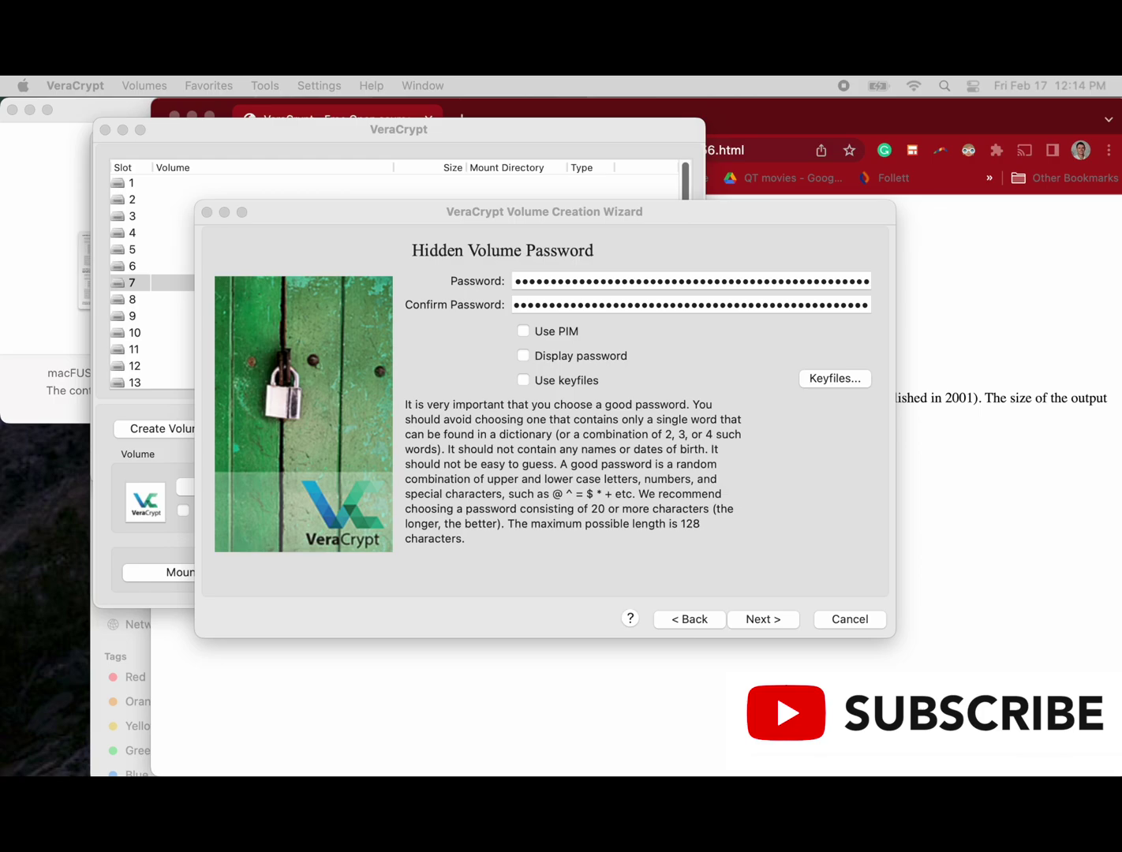
pyautogui.click(641, 291)
pyautogui.click(640, 305)
pyautogui.press('super+v')
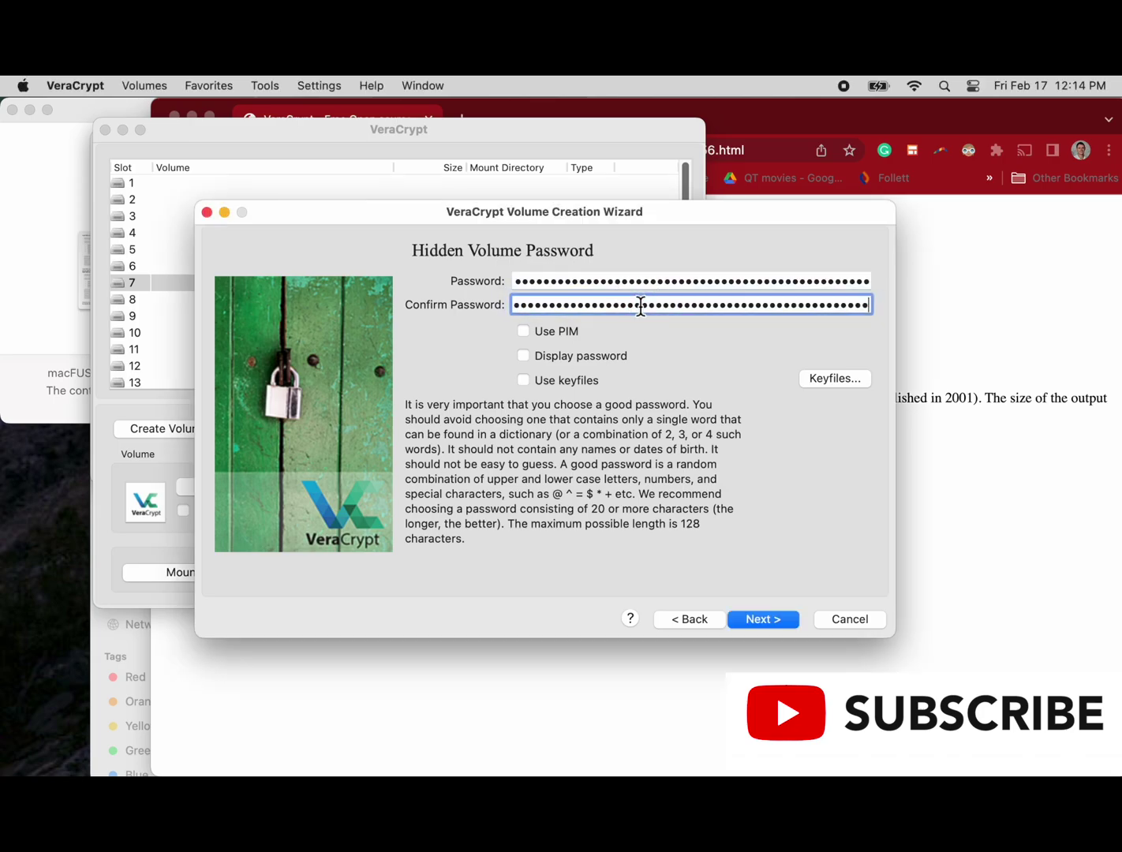
pyautogui.click(773, 623)
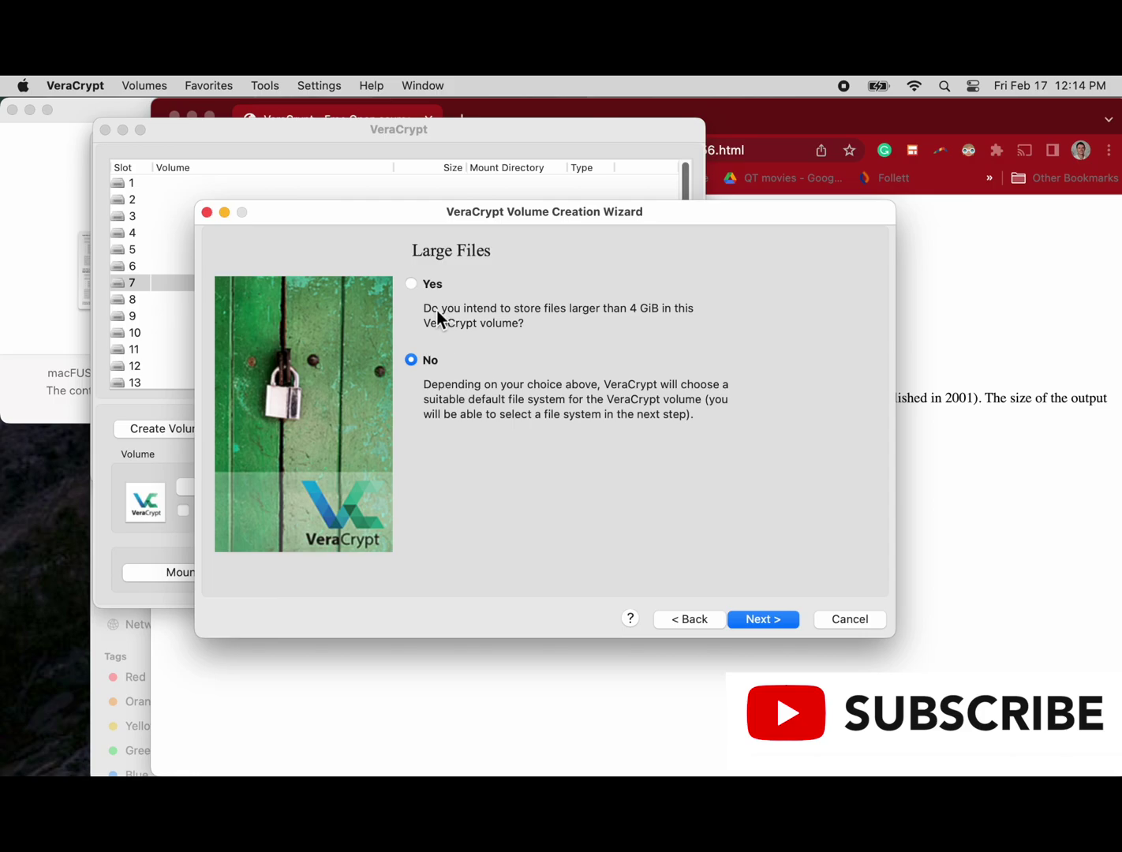
# - Answer the large files page and keep Mac OS Extended as the hidden volume's filesystem
pyautogui.click(412, 284)
pyautogui.click(791, 617)
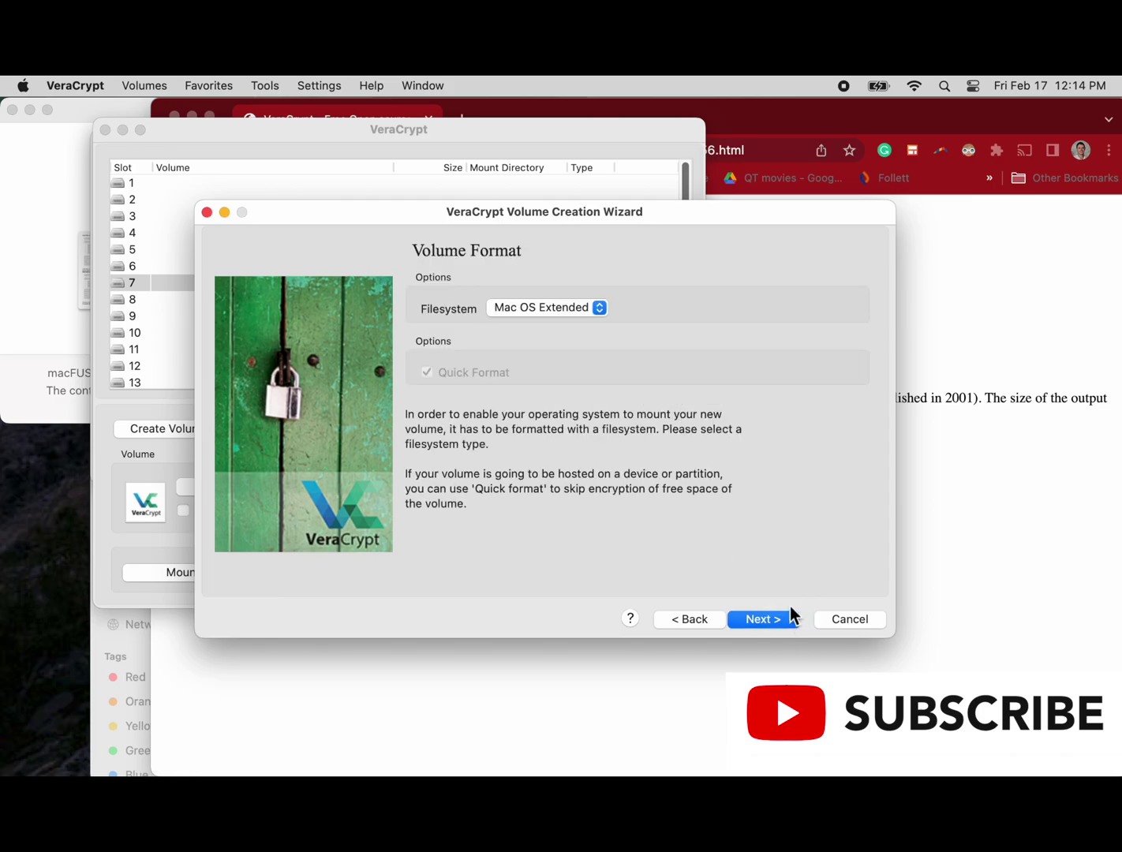
pyautogui.click(541, 311)
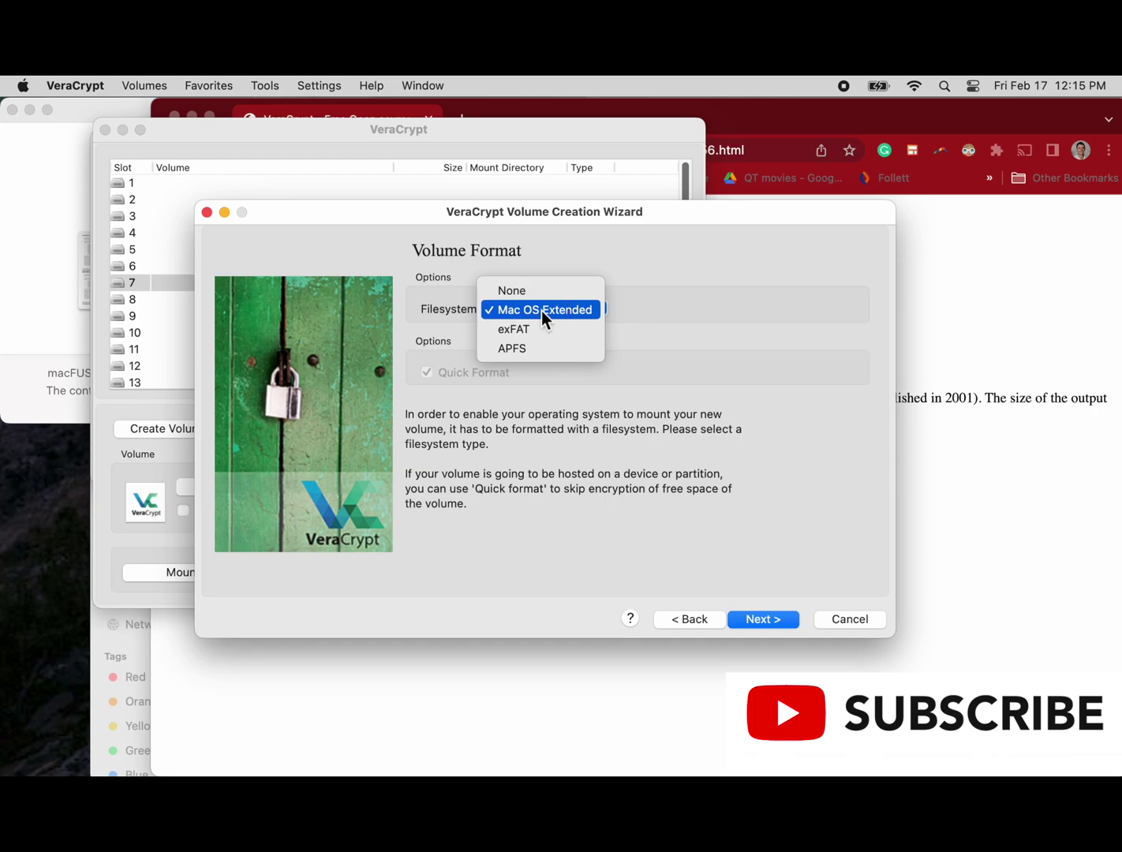
pyautogui.click(541, 311)
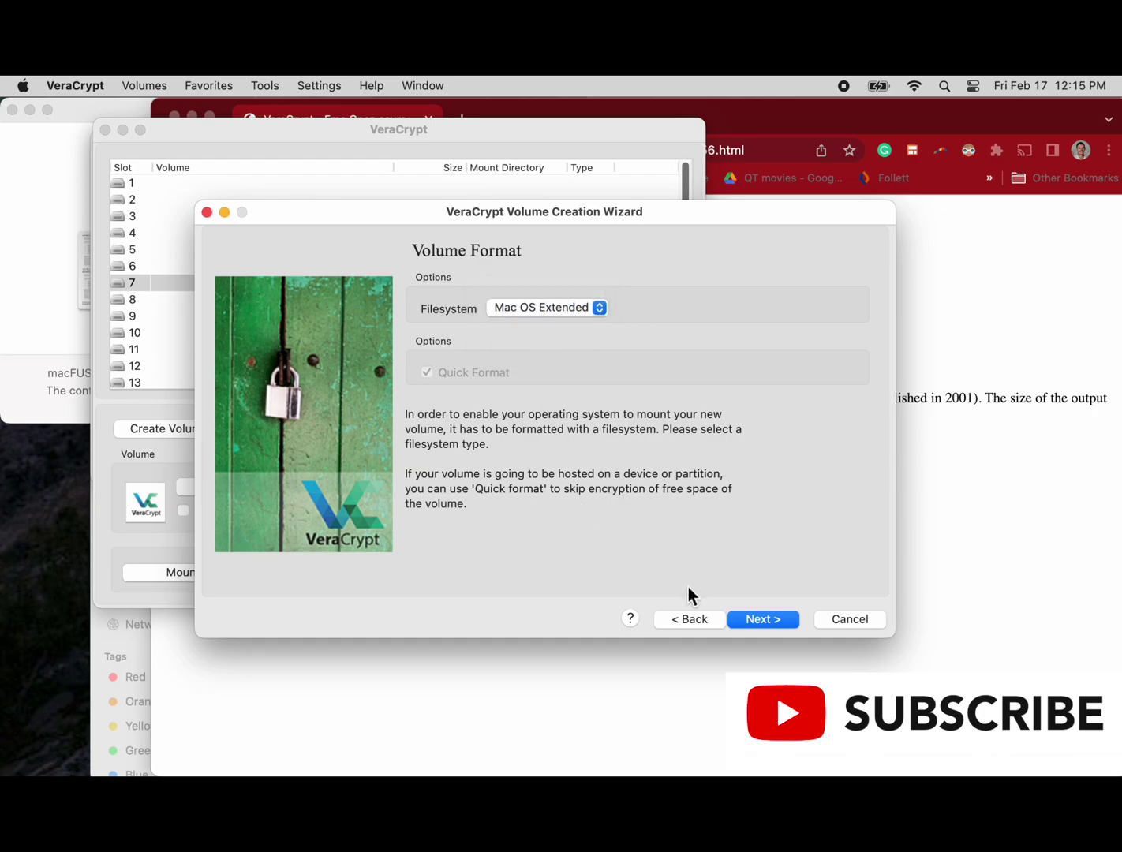
# - Confirm macOS-only use, format the hidden volume, and acknowledge its successful creation
pyautogui.click(749, 621)
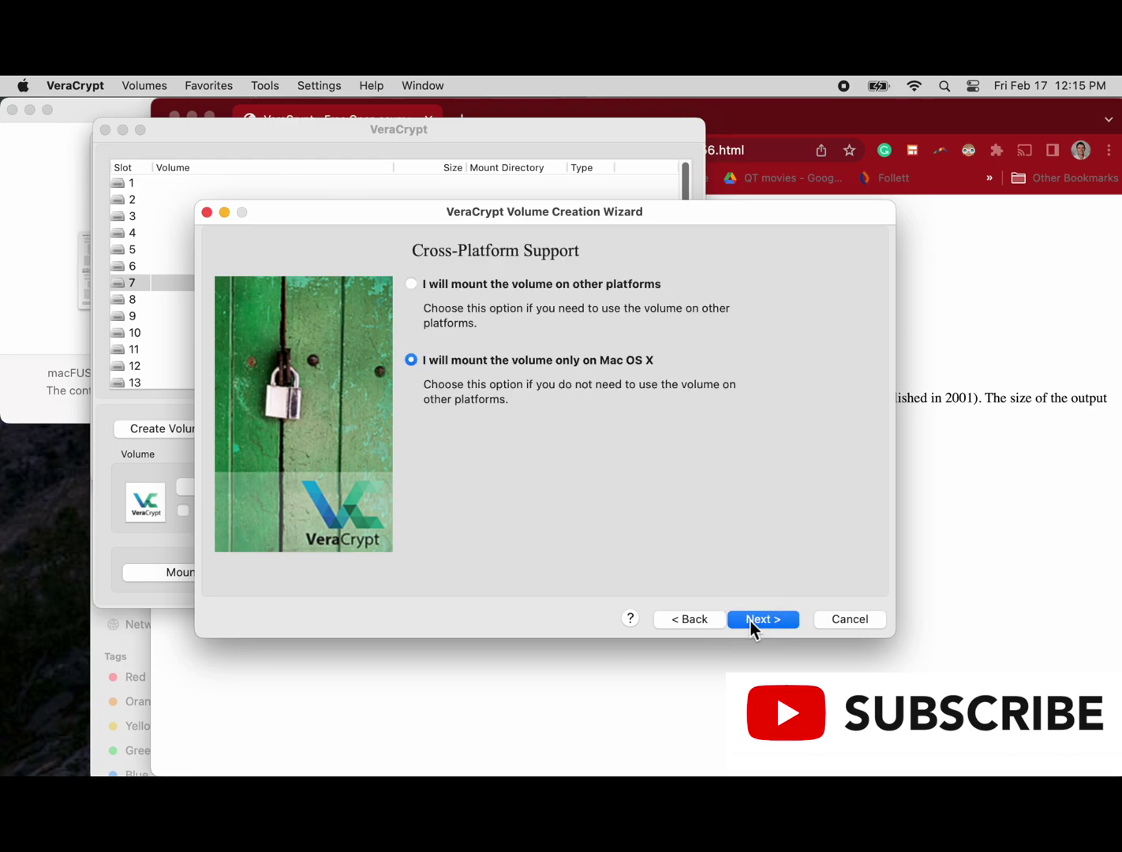
pyautogui.click(750, 620)
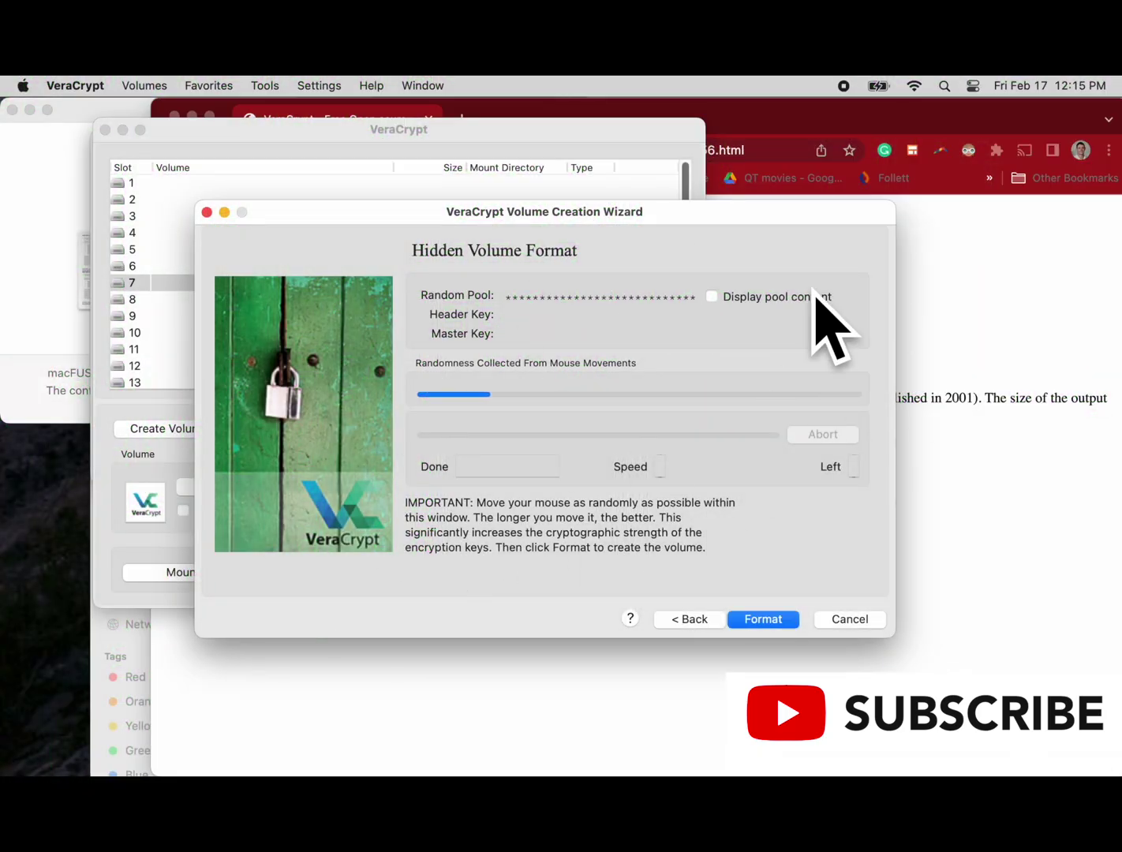
pyautogui.click(762, 619)
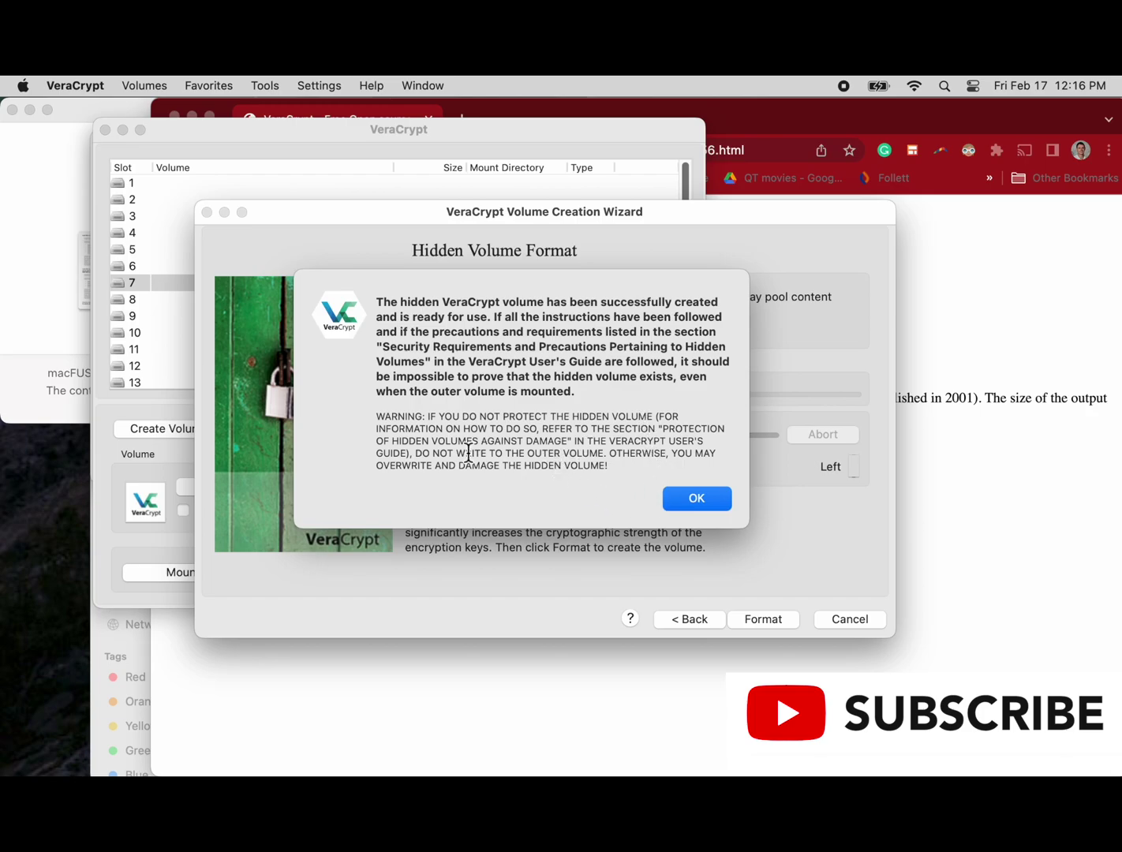
pyautogui.click(680, 498)
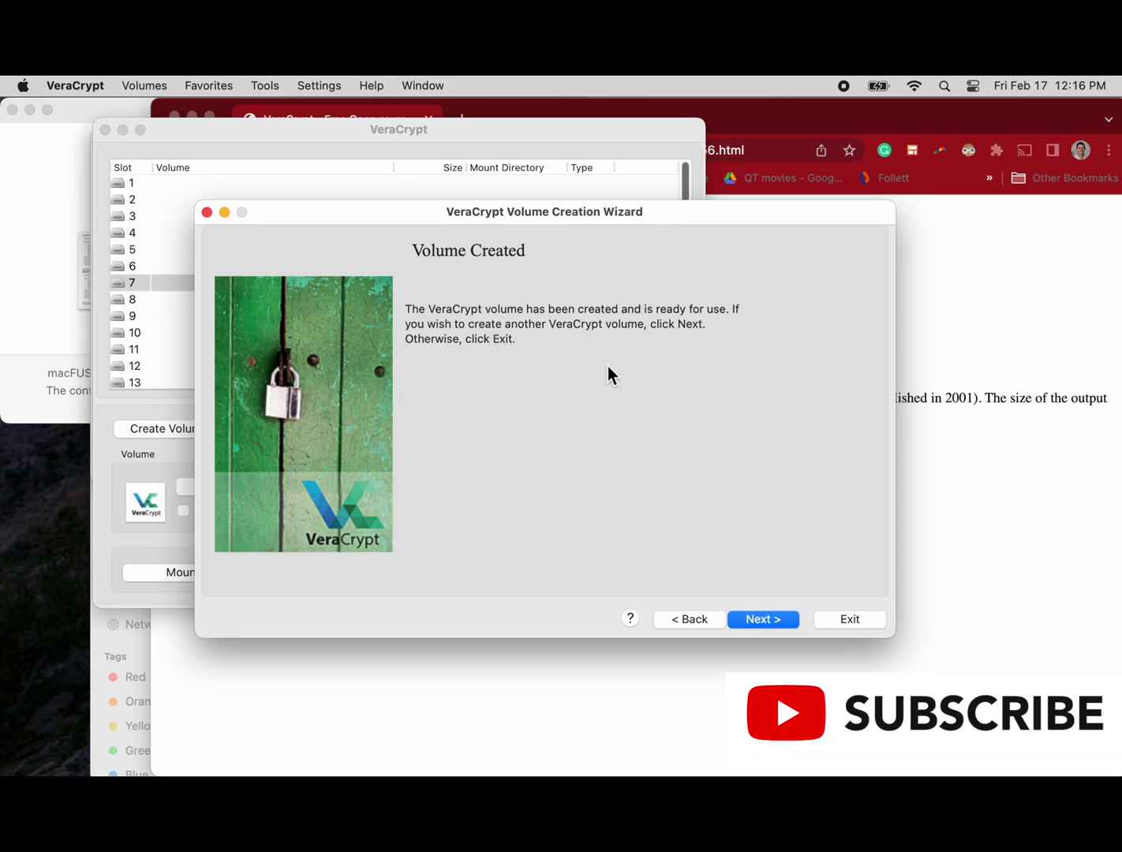
# - Close the wizard and select /dev/rdisk6s1 in slot 1 for mounting
pyautogui.click(877, 622)
pyautogui.click(235, 183)
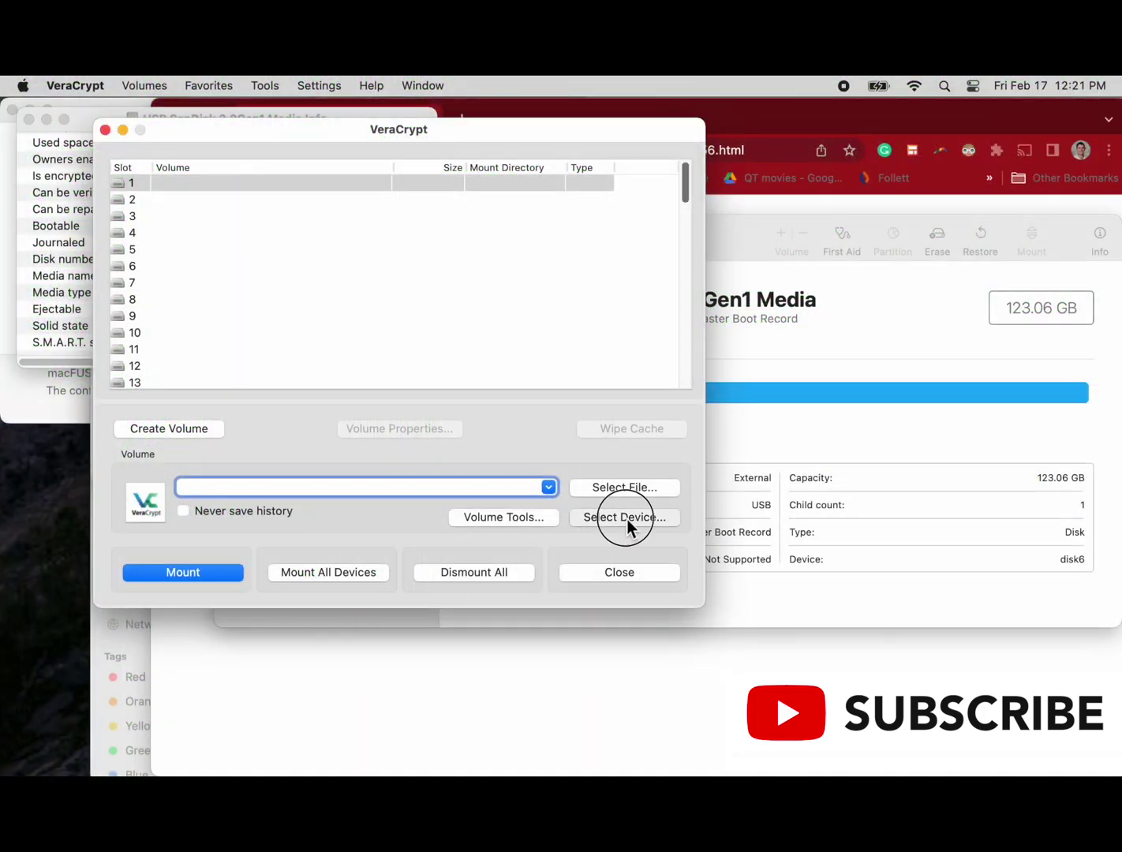
pyautogui.click(624, 517)
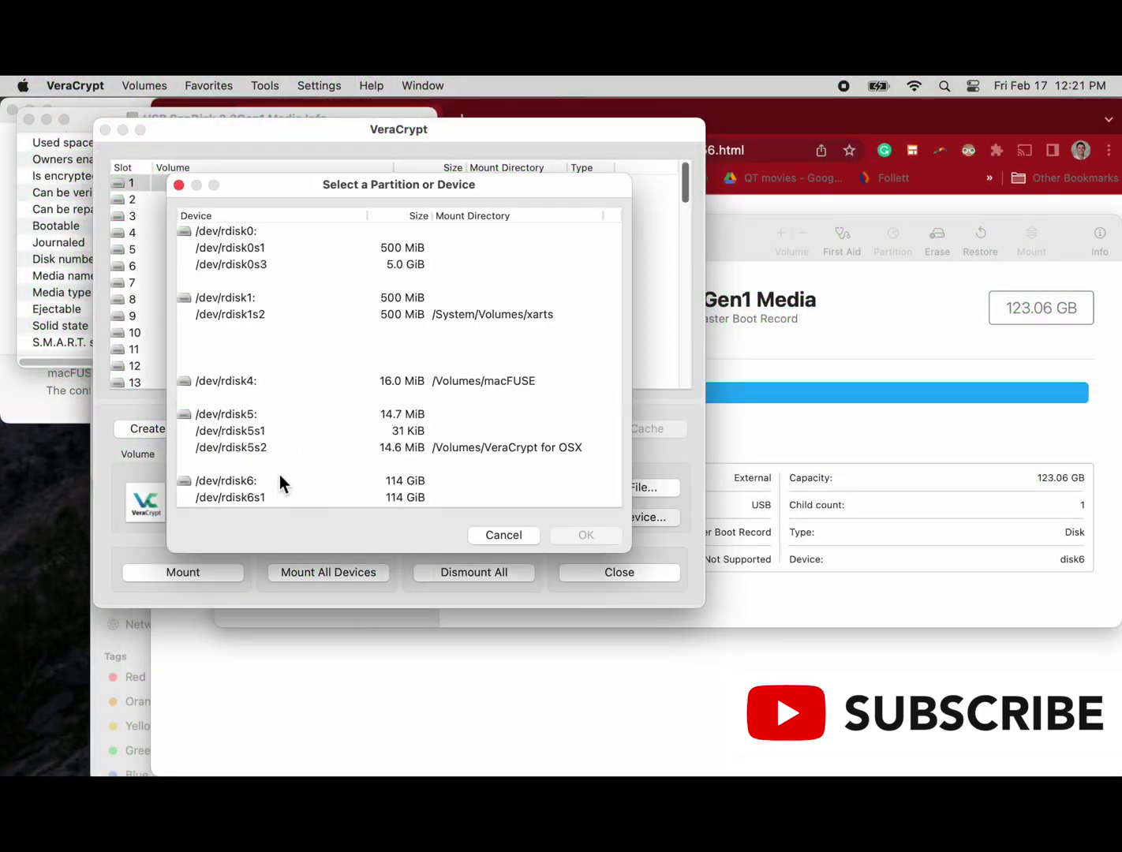
pyautogui.click(250, 497)
pyautogui.click(589, 537)
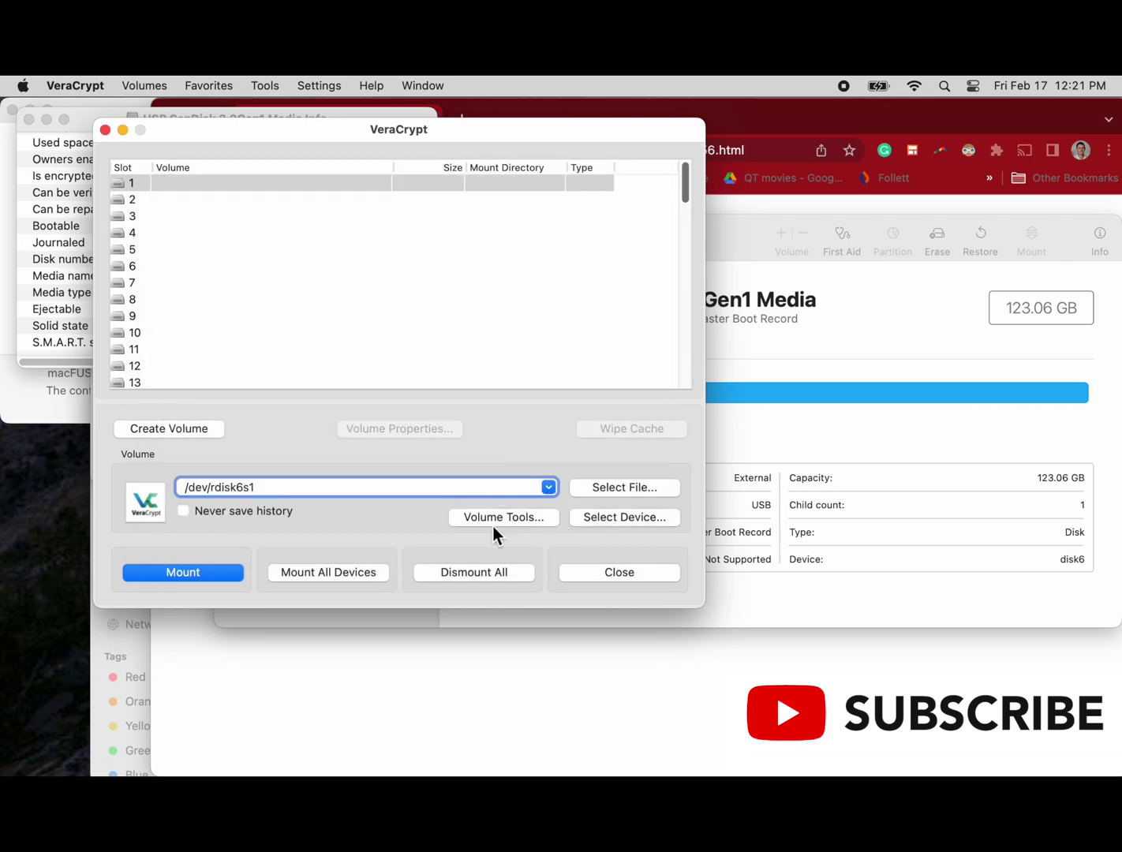
pyautogui.click(215, 569)
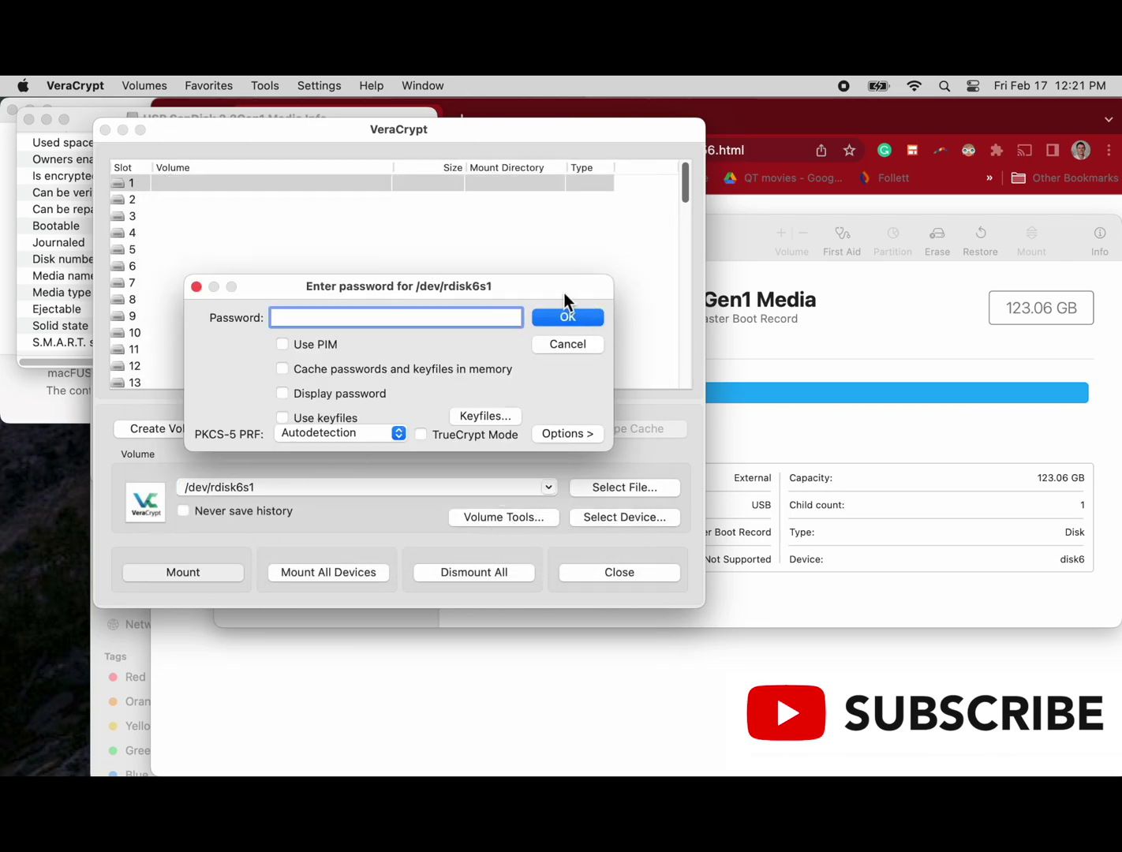
# - Paste the password to mount the volume, then open and close its Financial Data folder
pyautogui.rightClick(455, 323)
pyautogui.click(476, 366)
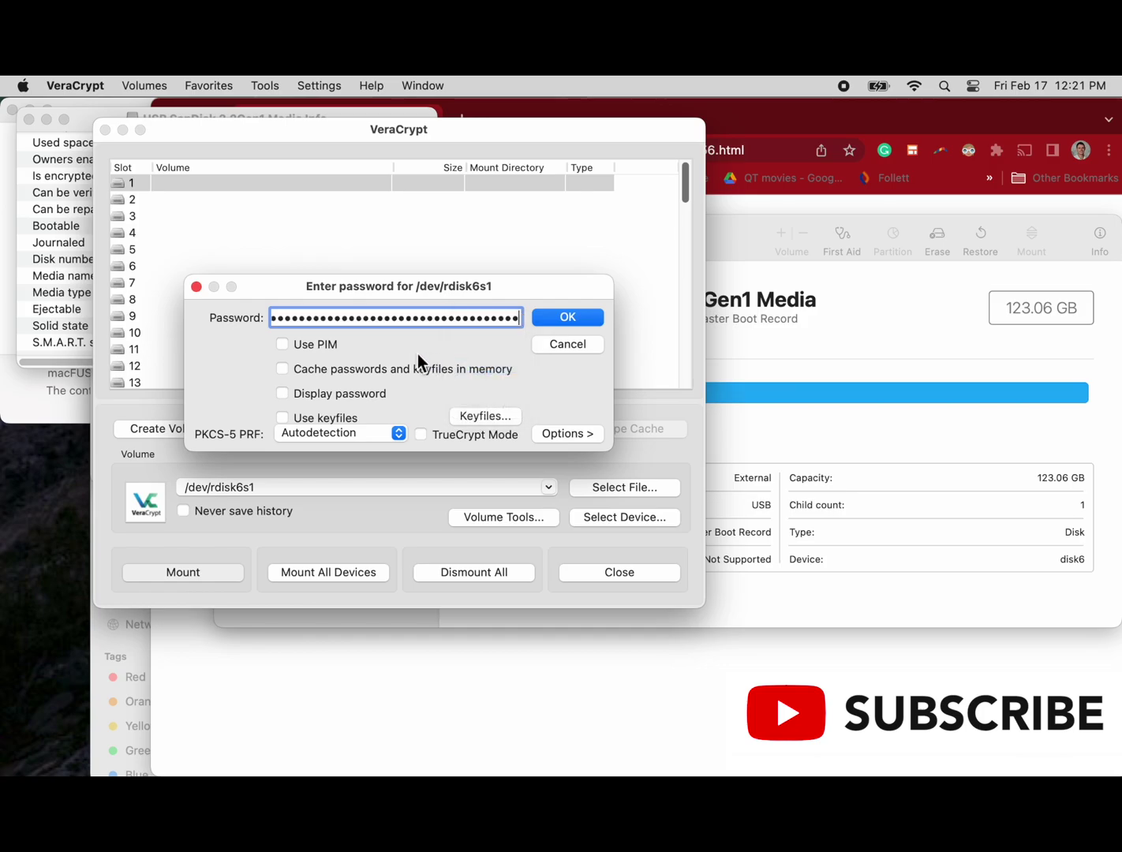
pyautogui.click(588, 324)
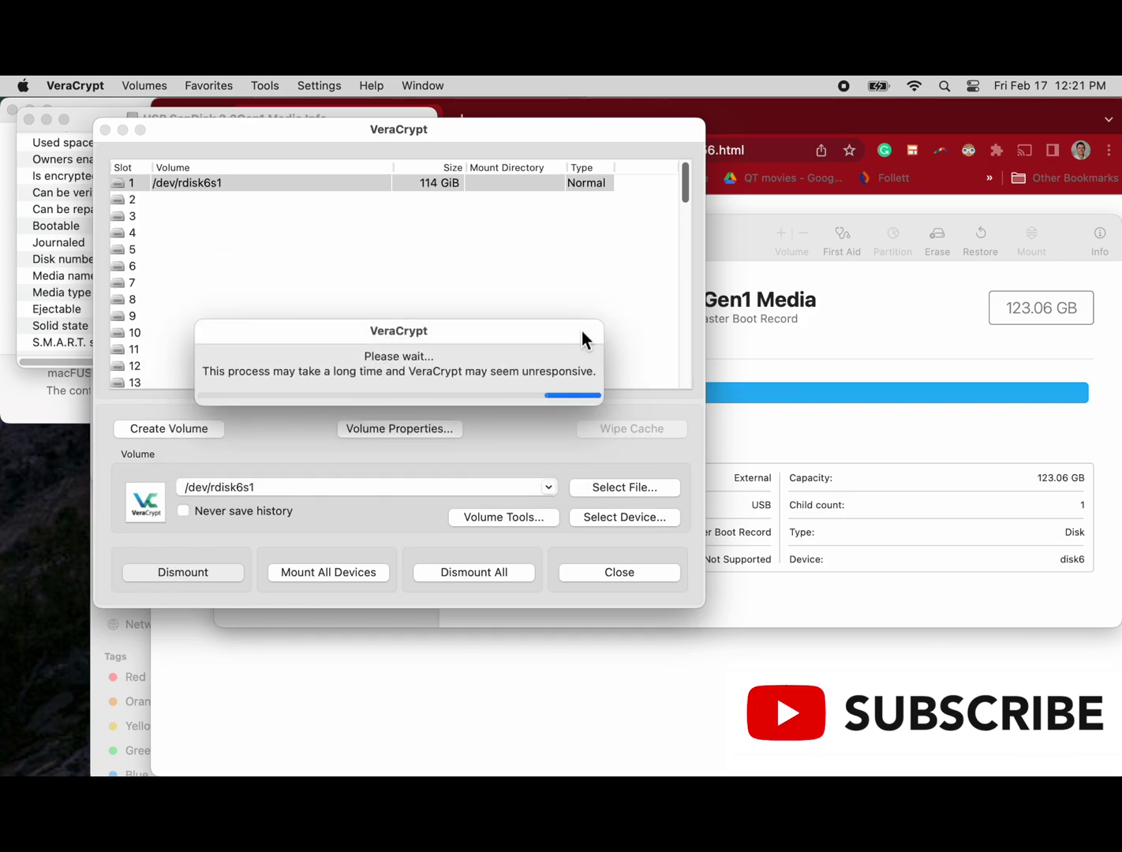
pyautogui.doubleClick(294, 184)
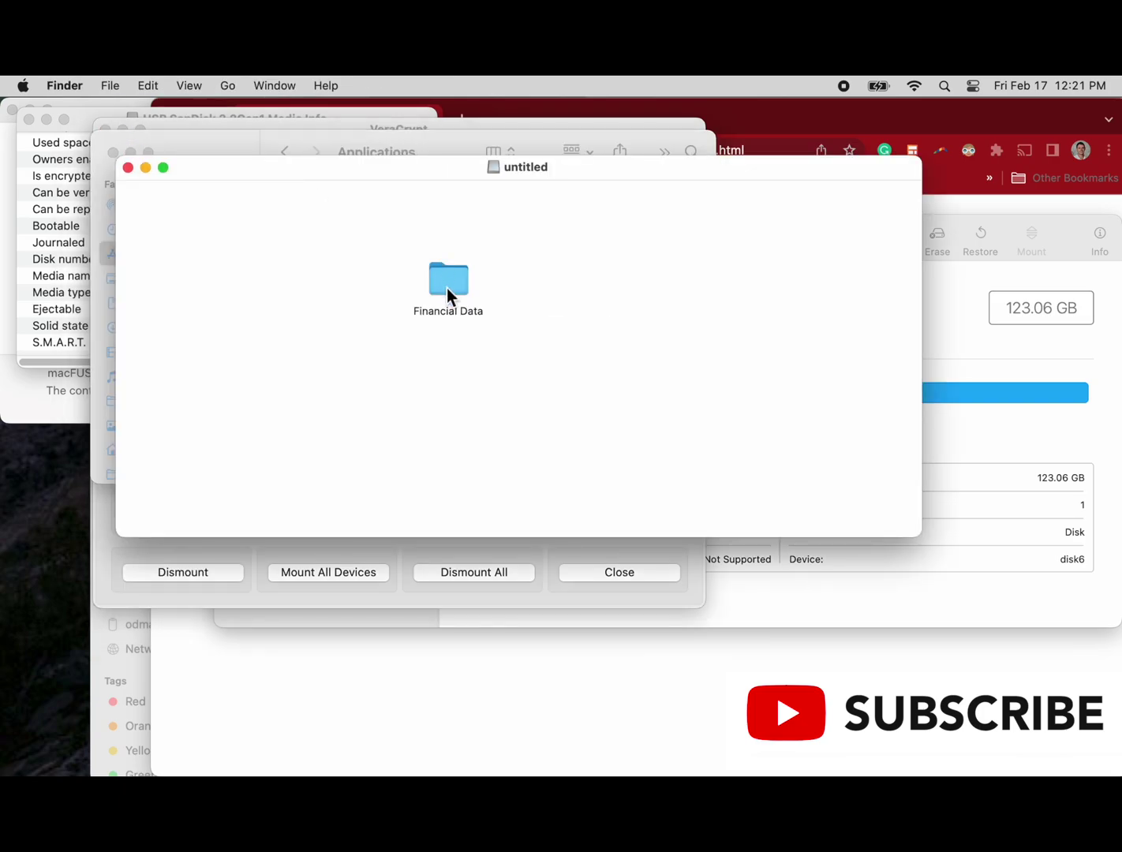
pyautogui.click(448, 294)
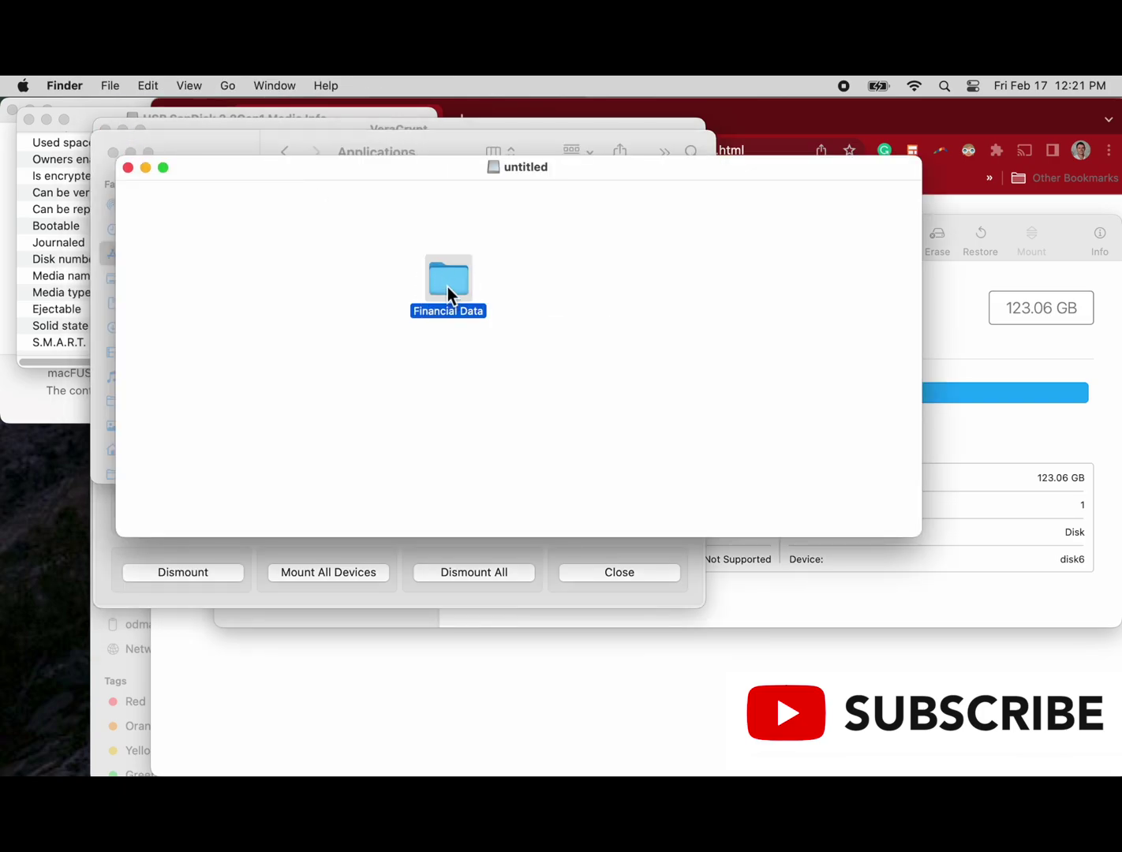
pyautogui.doubleClick(448, 289)
pyautogui.click(153, 193)
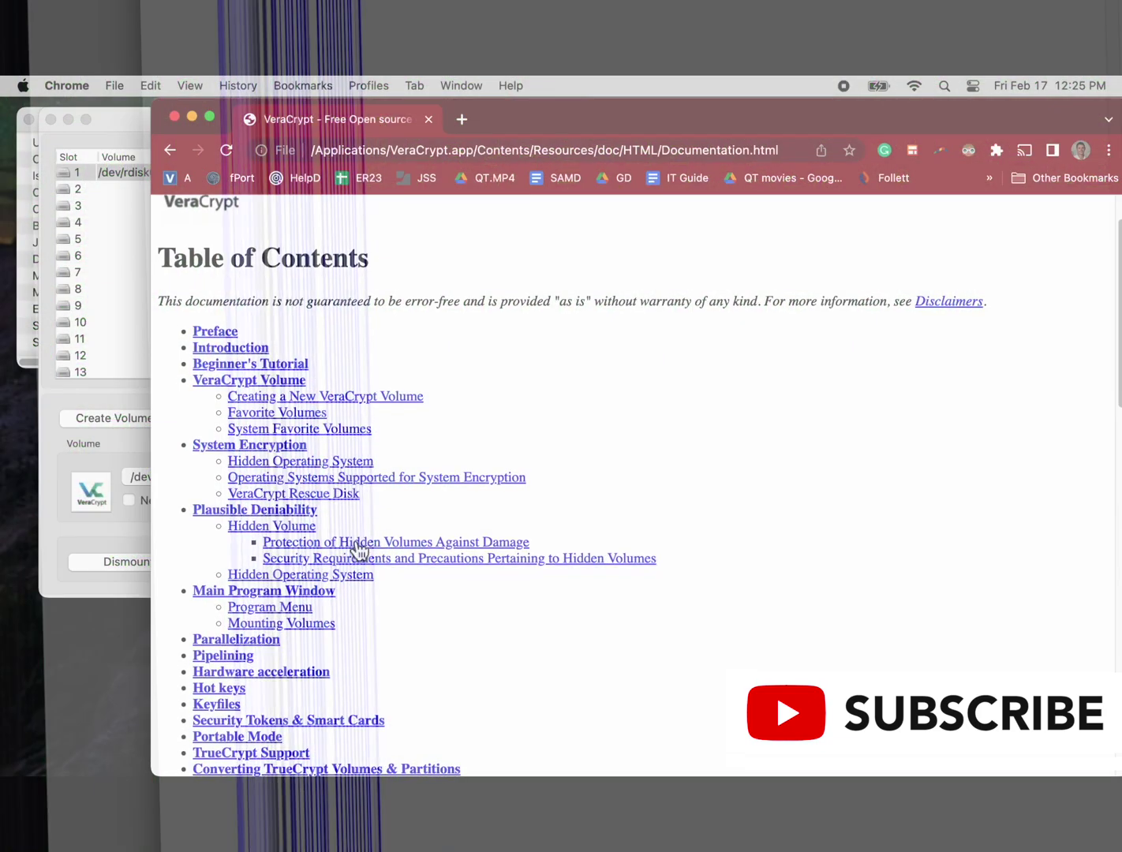
# - Open the Hidden Volume page under Plausible Deniability and scroll through its explanation
pyautogui.scroll(-3, 350, 503)
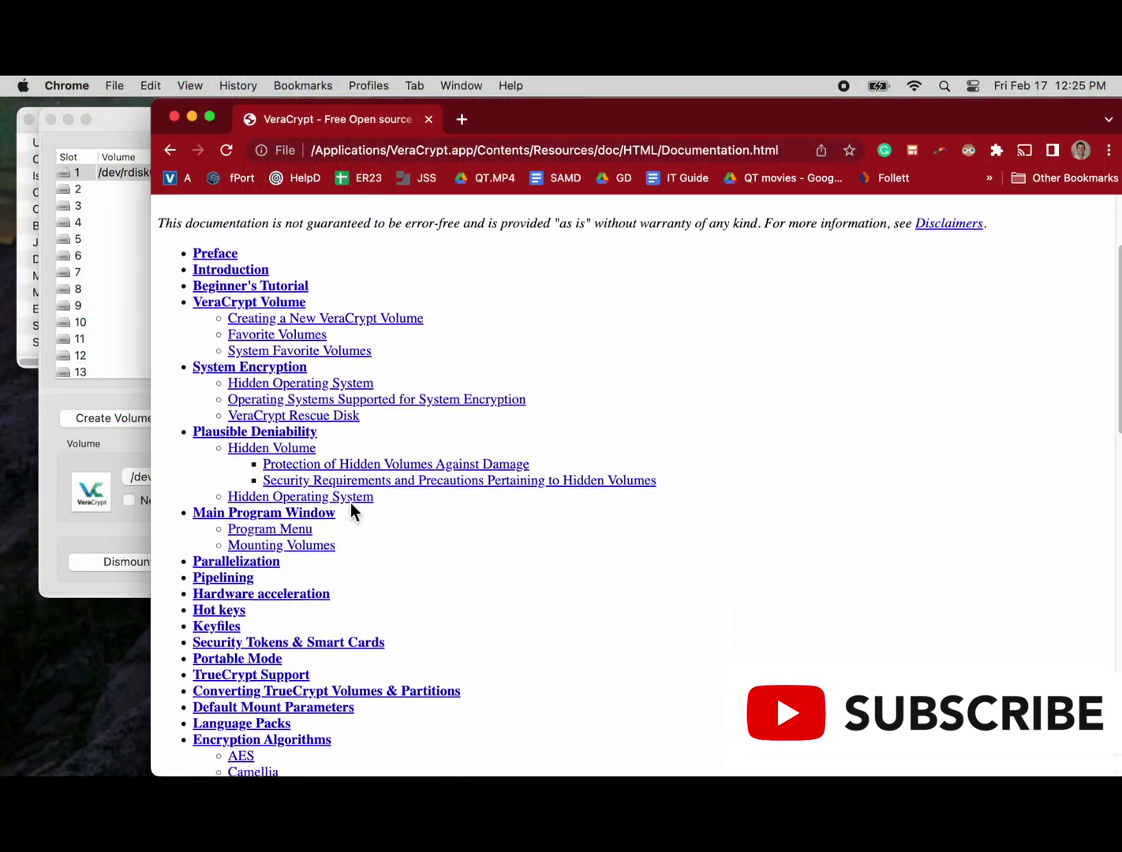
pyautogui.click(280, 442)
pyautogui.scroll(-4, 317, 481)
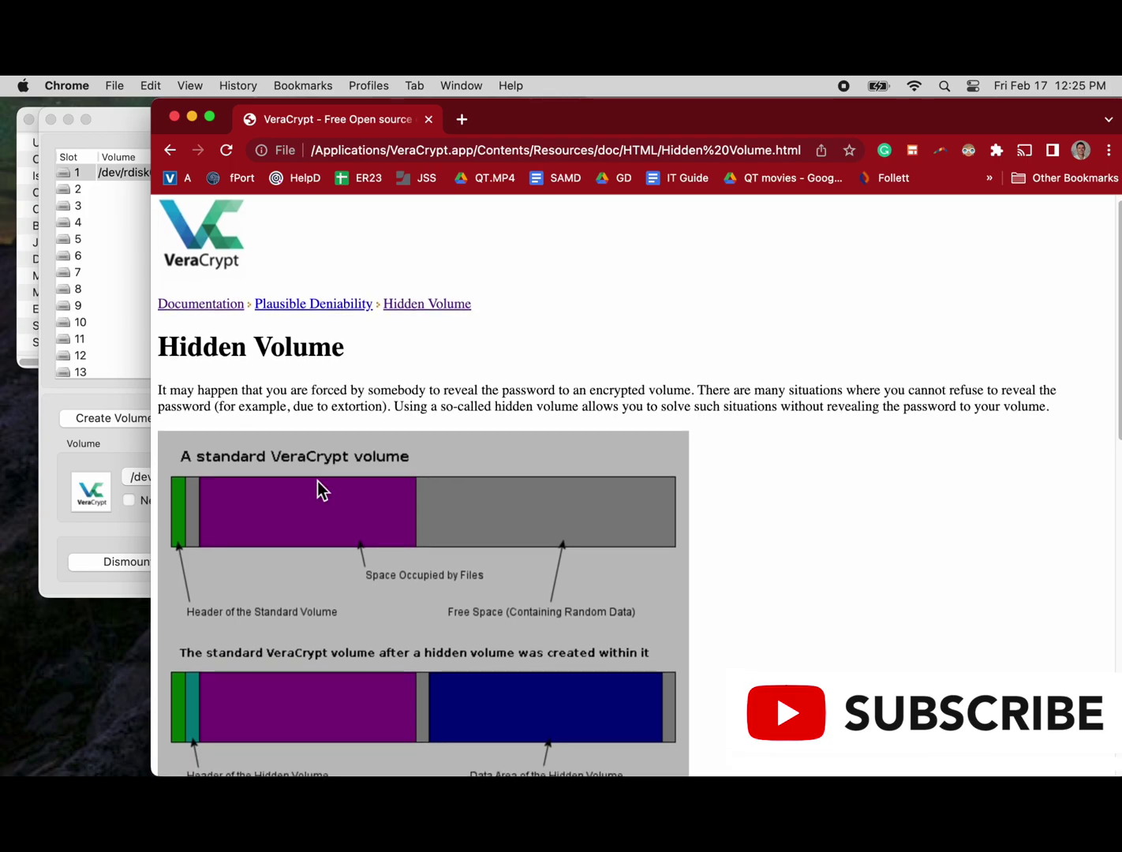
pyautogui.scroll(-12, 318, 481)
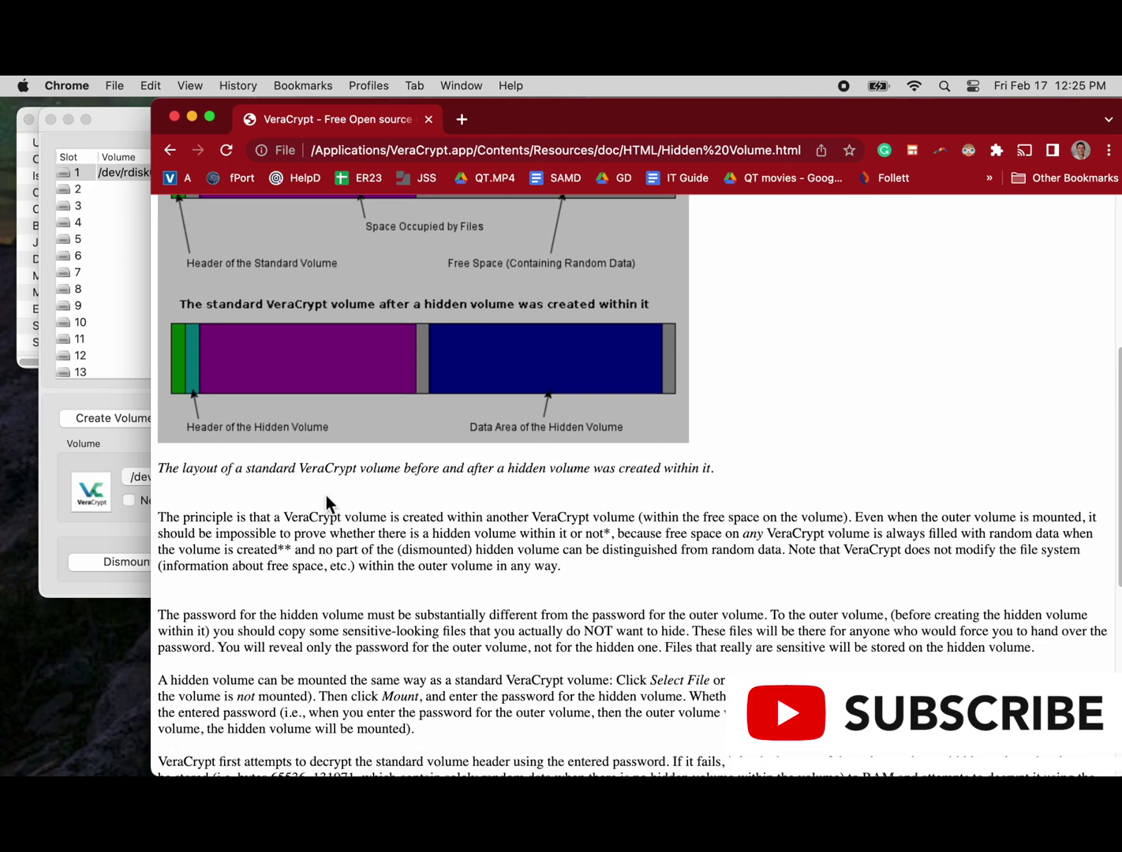
pyautogui.scroll(-3, 327, 495)
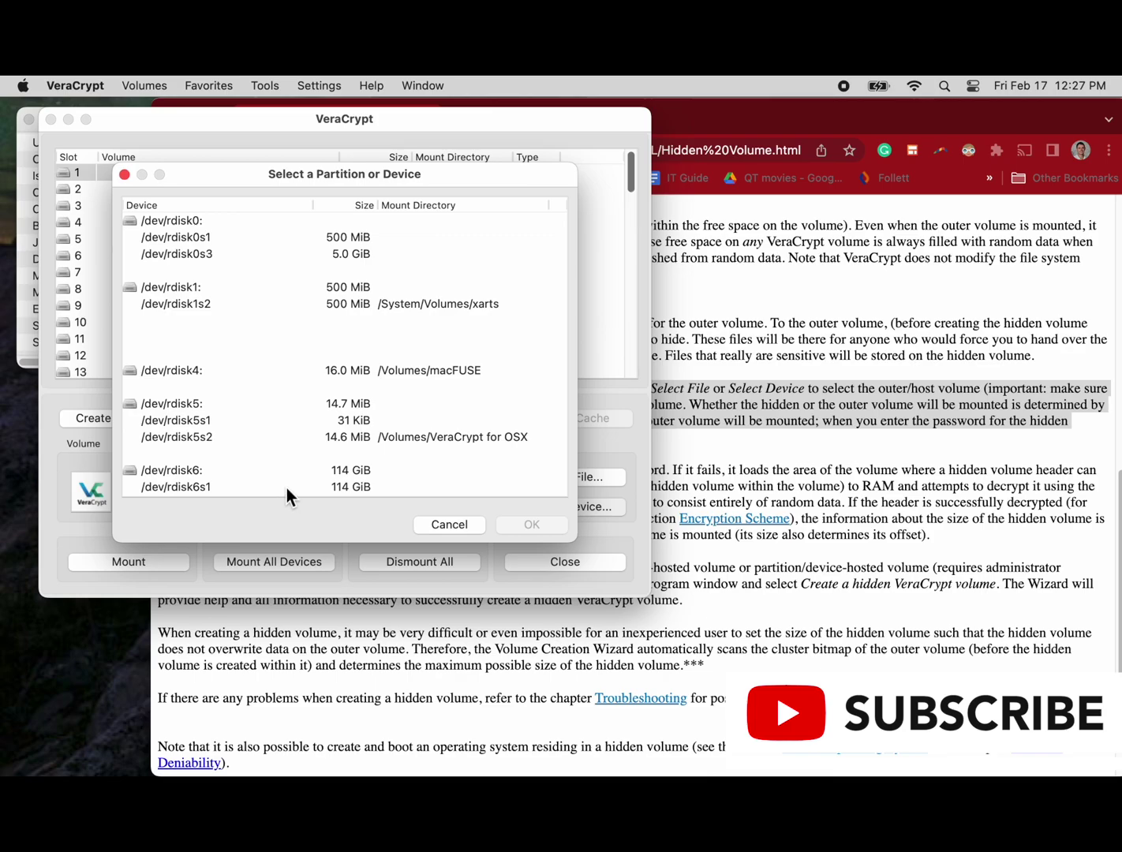
# - Select device /dev/rdisk6s1 and mount it as the hidden volume using the pasted password
pyautogui.click(287, 487)
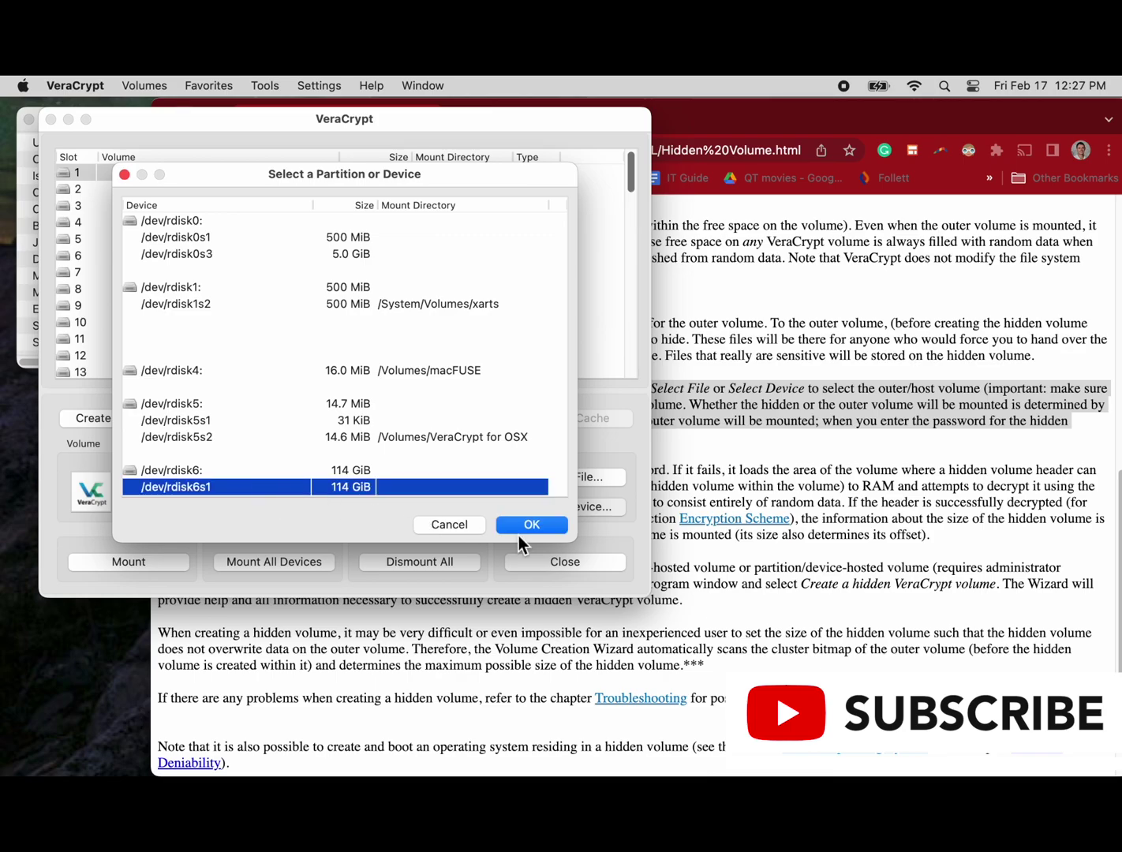
pyautogui.click(528, 525)
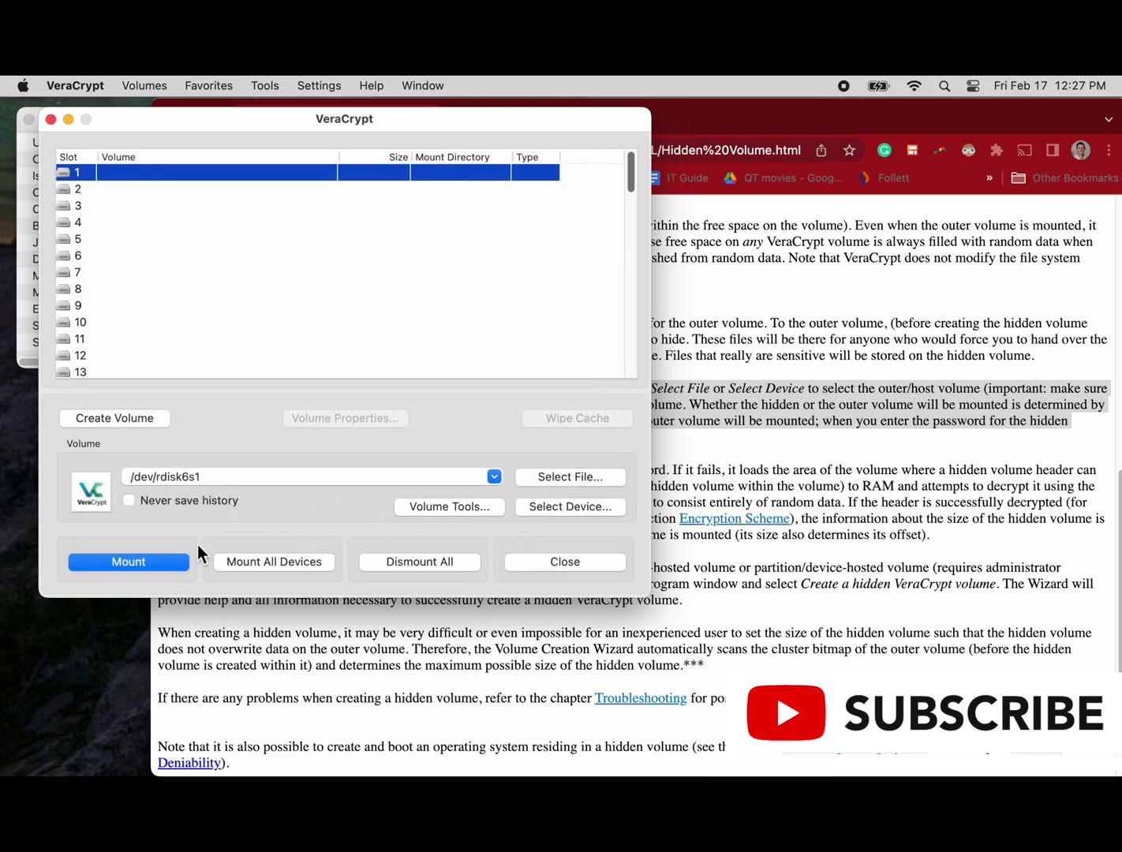
pyautogui.click(177, 558)
pyautogui.rightClick(351, 310)
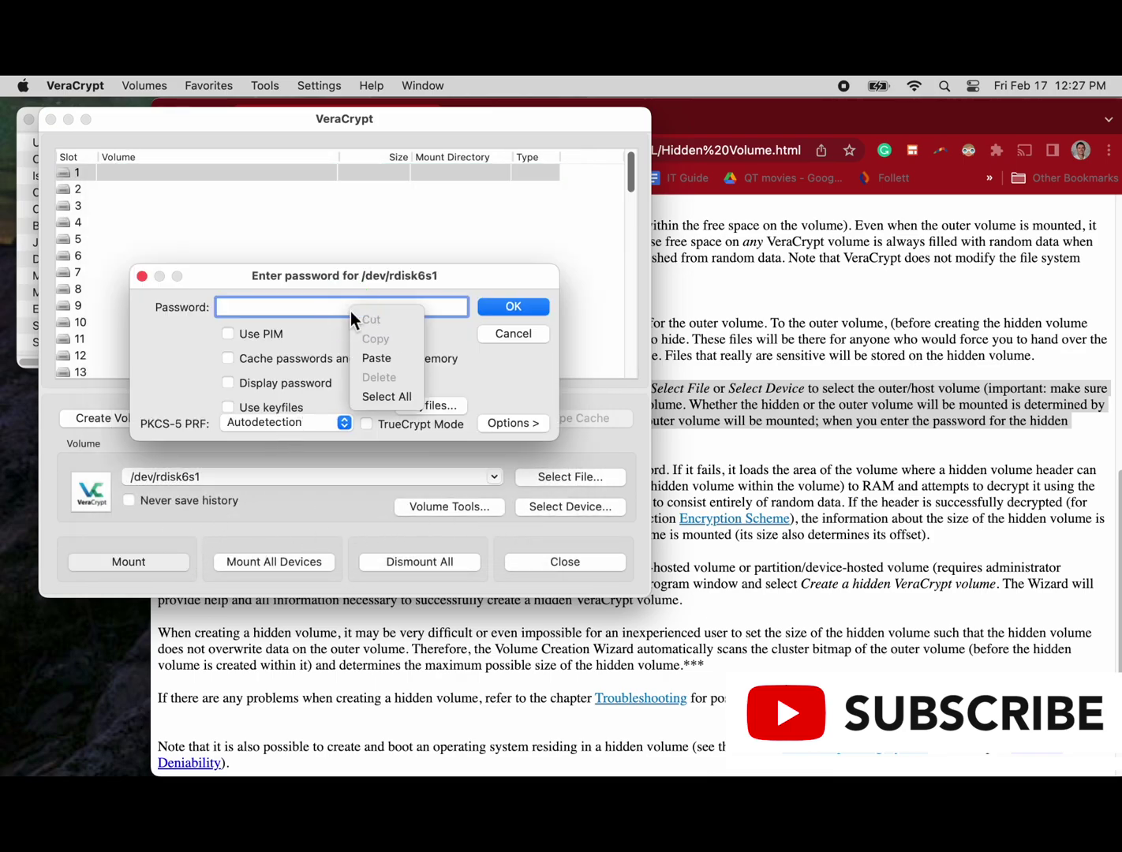
pyautogui.click(372, 359)
pyautogui.click(495, 309)
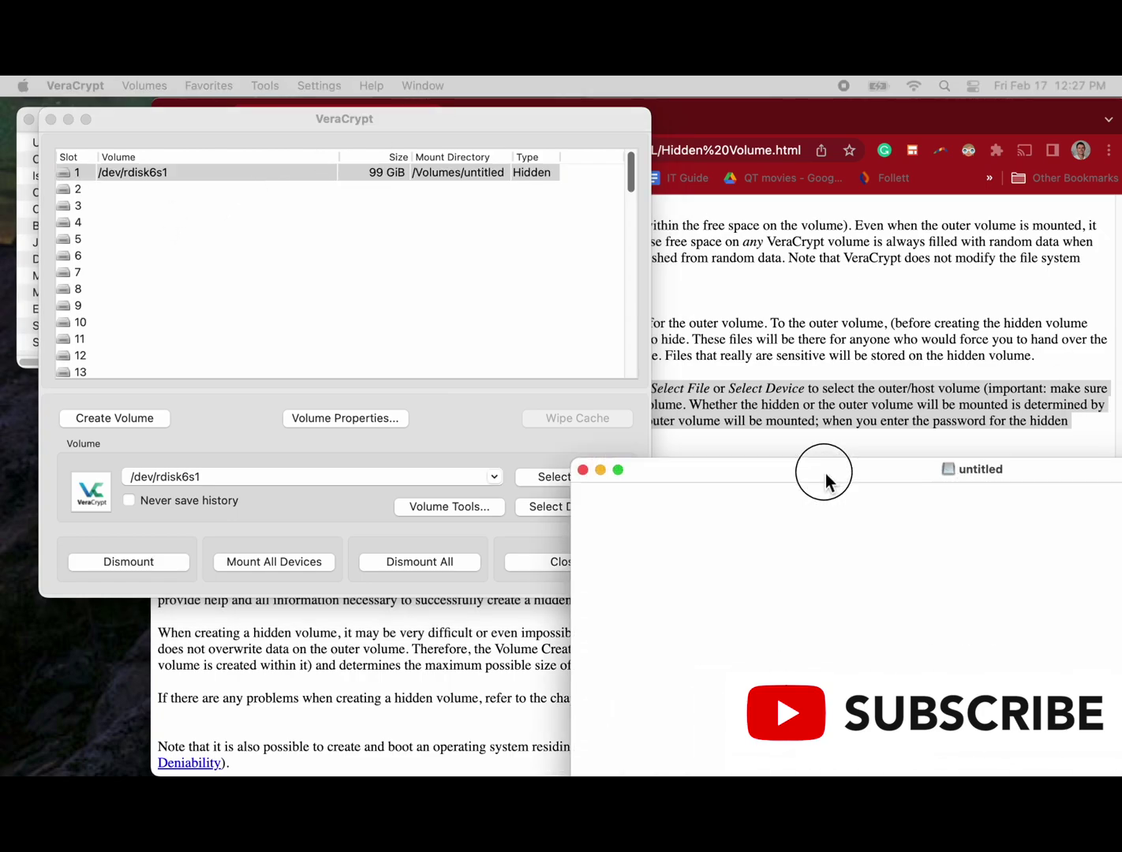
# - Create a new folder named 'data' on the mounted hidden volume
pyautogui.moveTo(802, 465); pyautogui.dragTo(368, 231)
pyautogui.rightClick(392, 369)
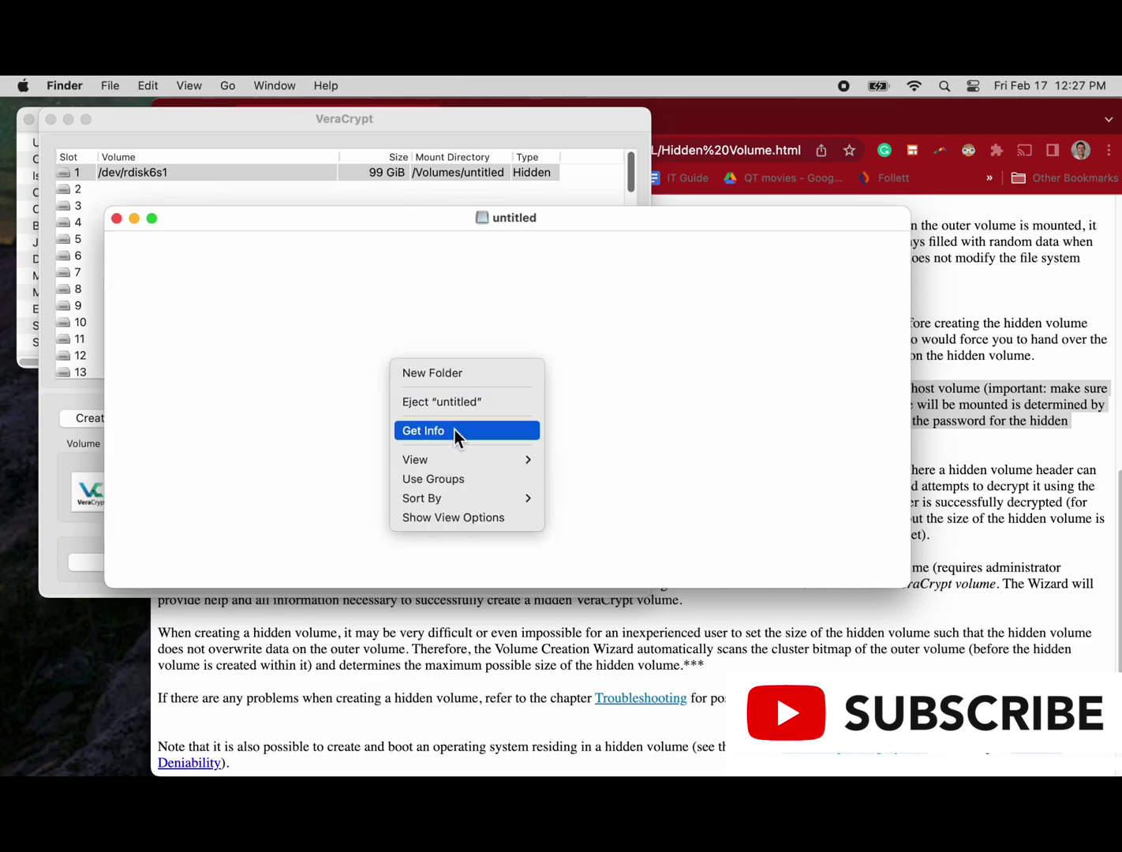
pyautogui.moveTo(451, 459)
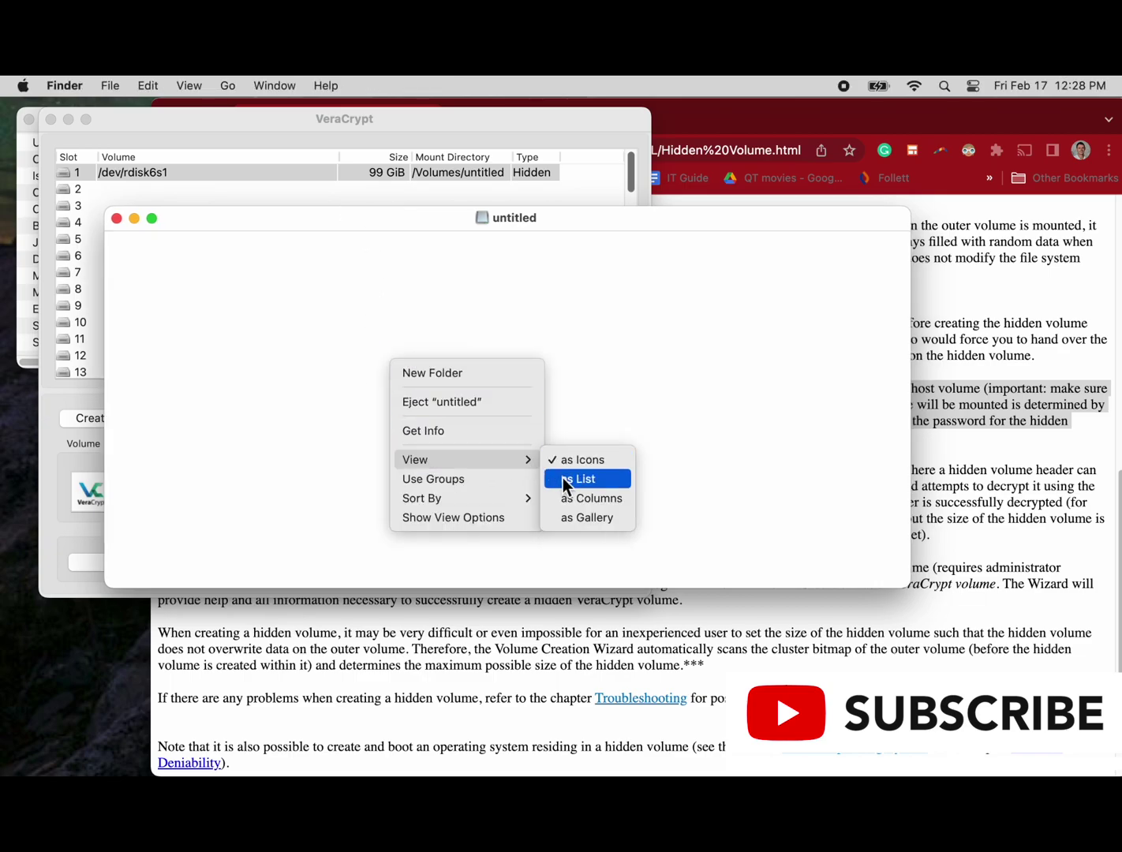
pyautogui.rightClick(500, 383)
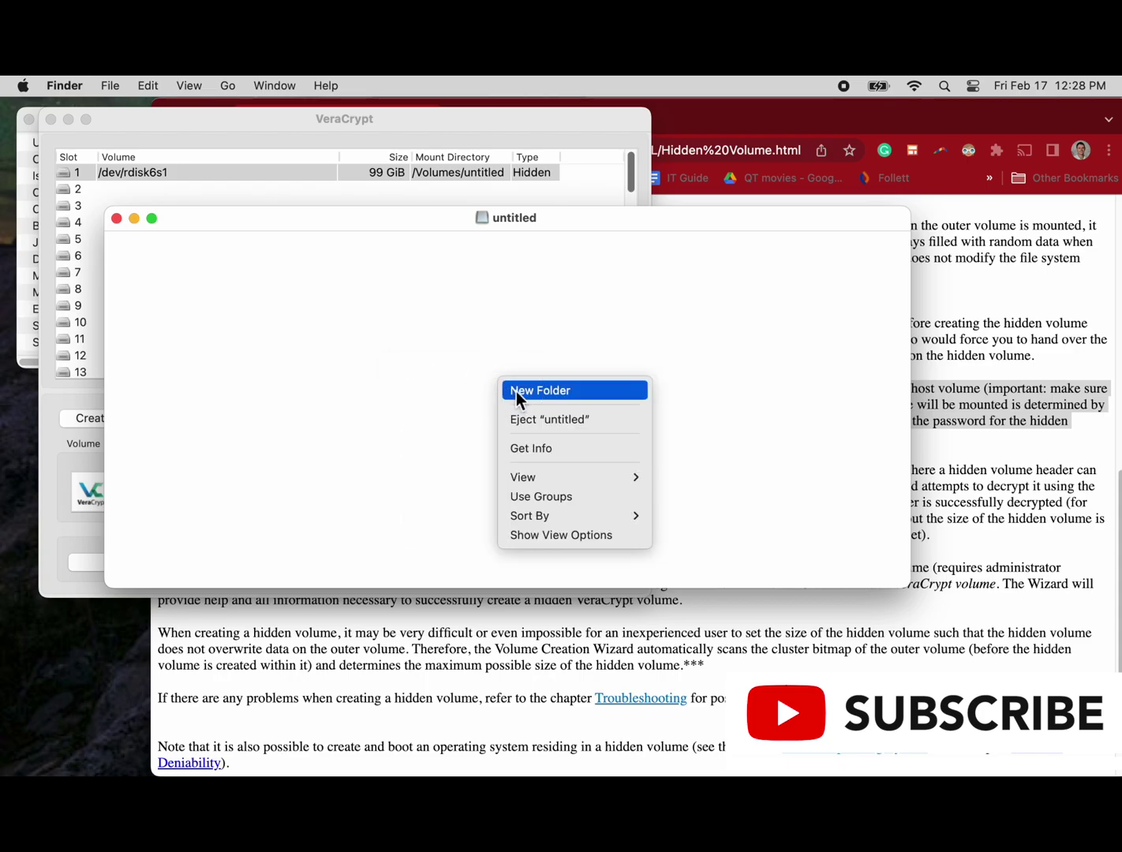
pyautogui.click(516, 391)
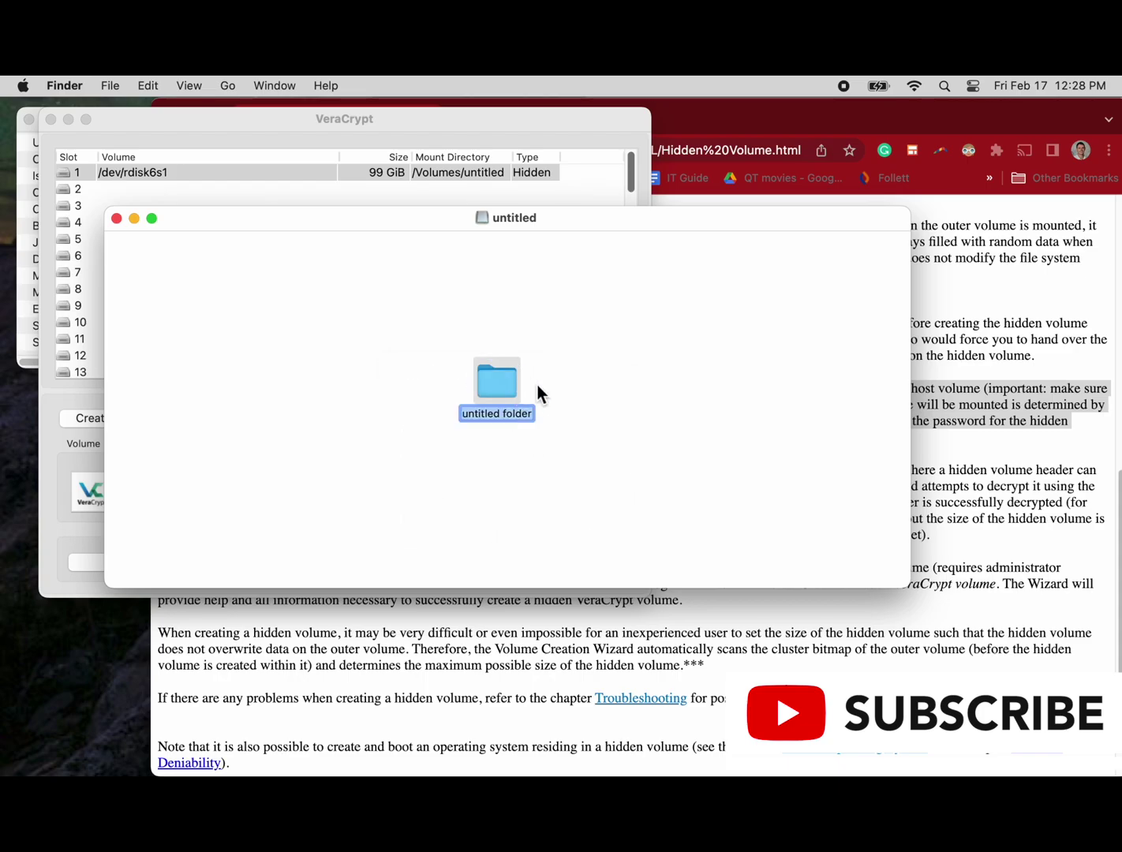
pyautogui.write('data')
pyautogui.press('Return')
# - Copy the cat screenshot from the Desktop into the data folder
pyautogui.doubleClick(484, 385)
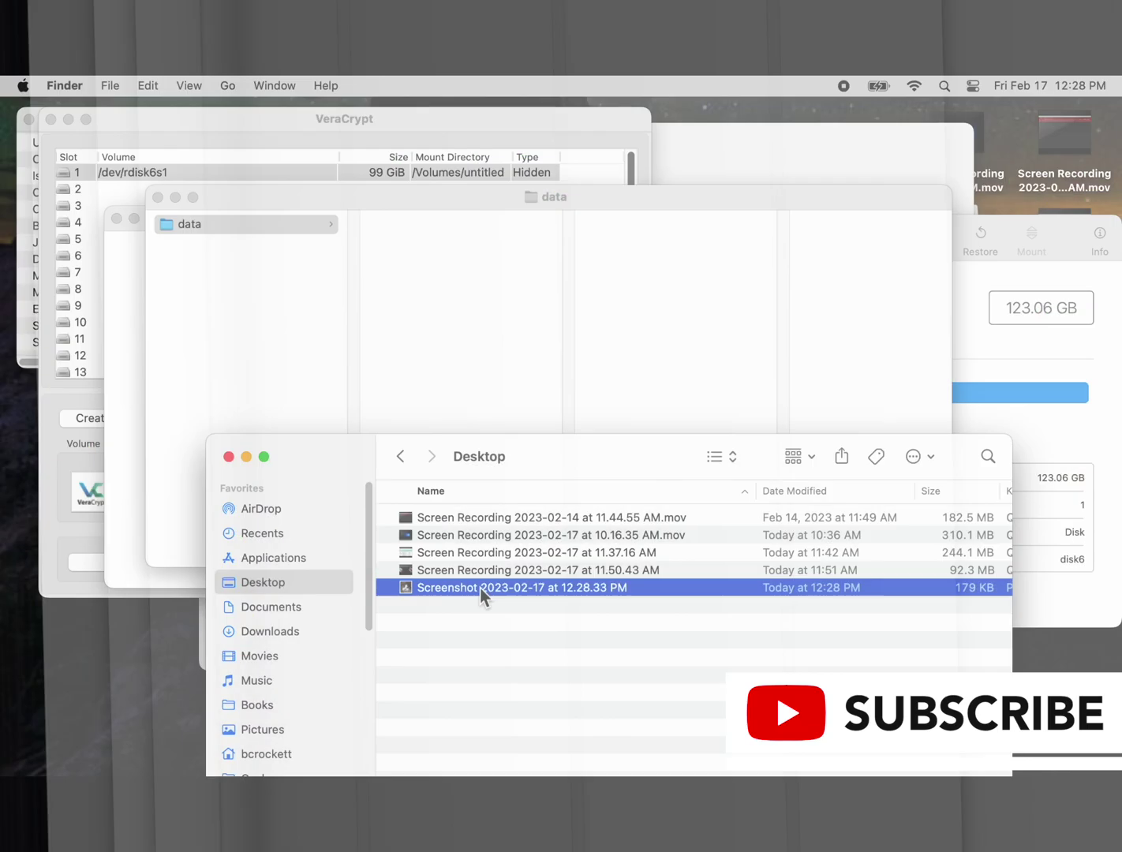
pyautogui.moveTo(482, 587); pyautogui.dragTo(448, 308)
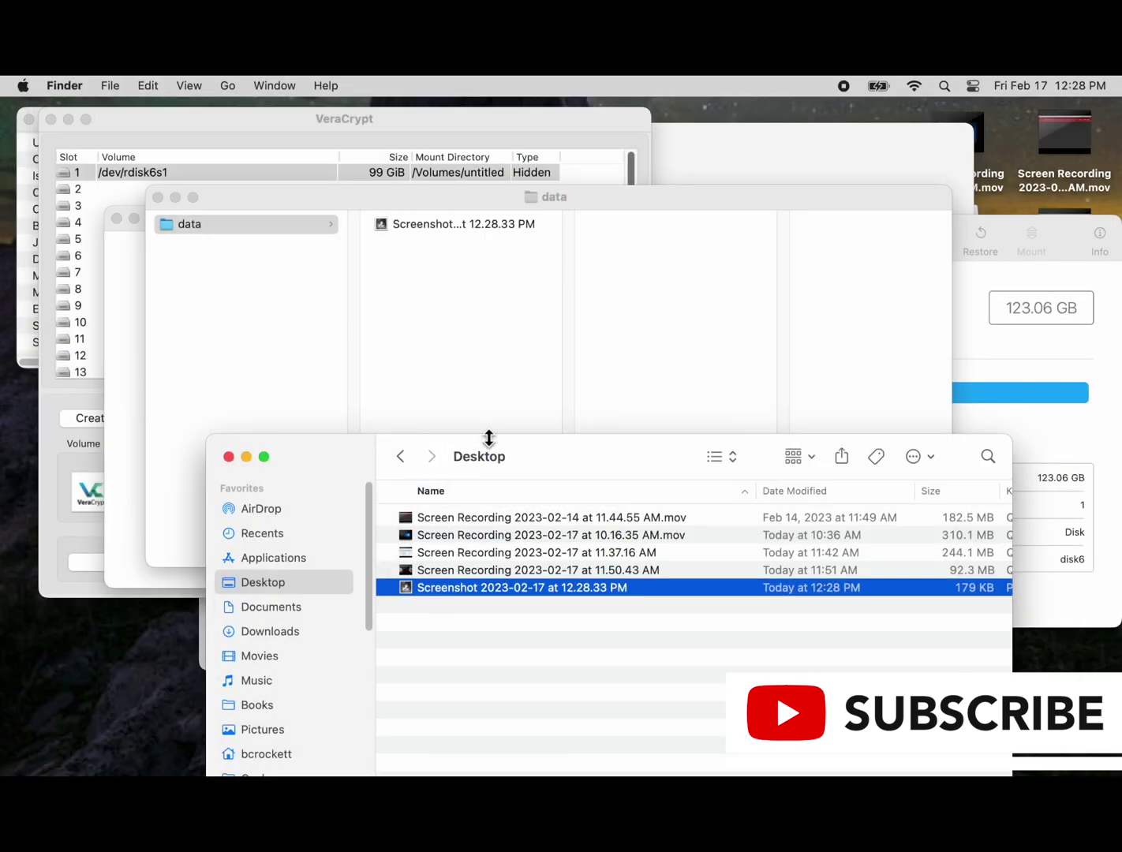
pyautogui.moveTo(529, 438); pyautogui.dragTo(876, 337)
pyautogui.click(453, 347)
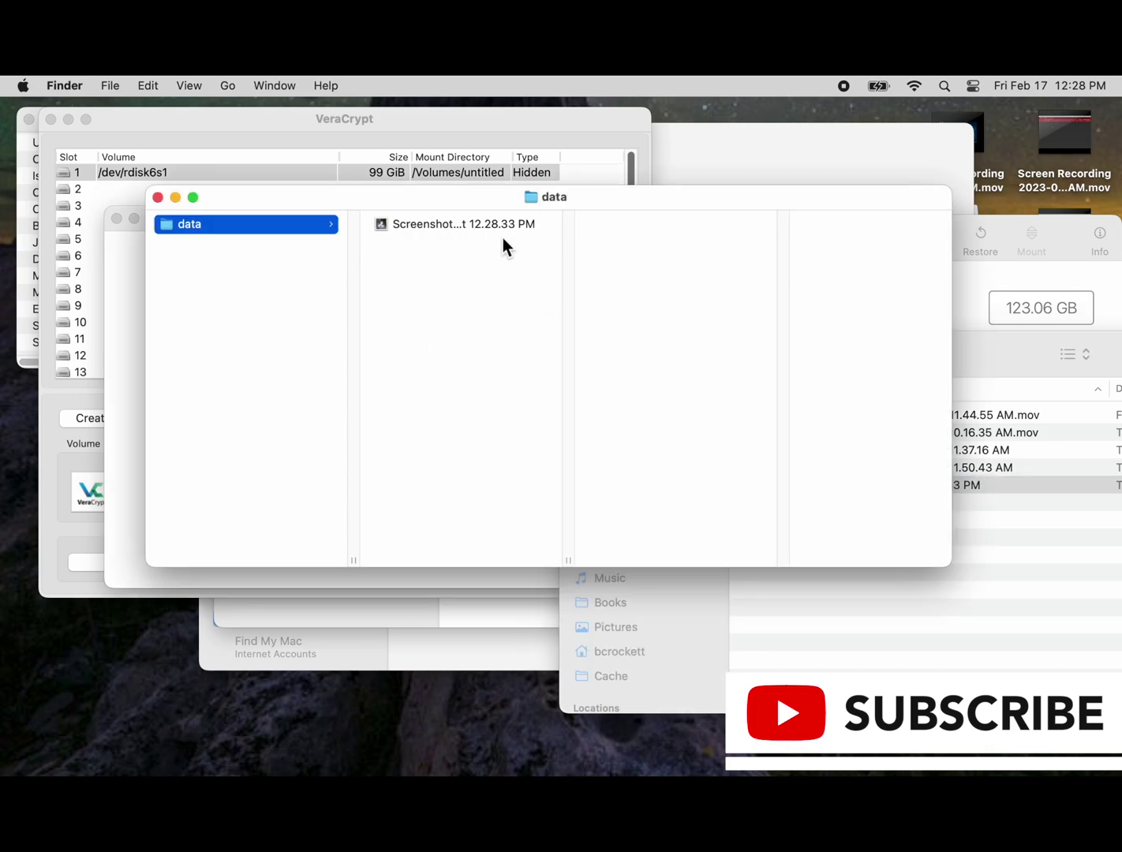
# - Preview the copied screenshot in the data folder, then close that window
pyautogui.click(453, 226)
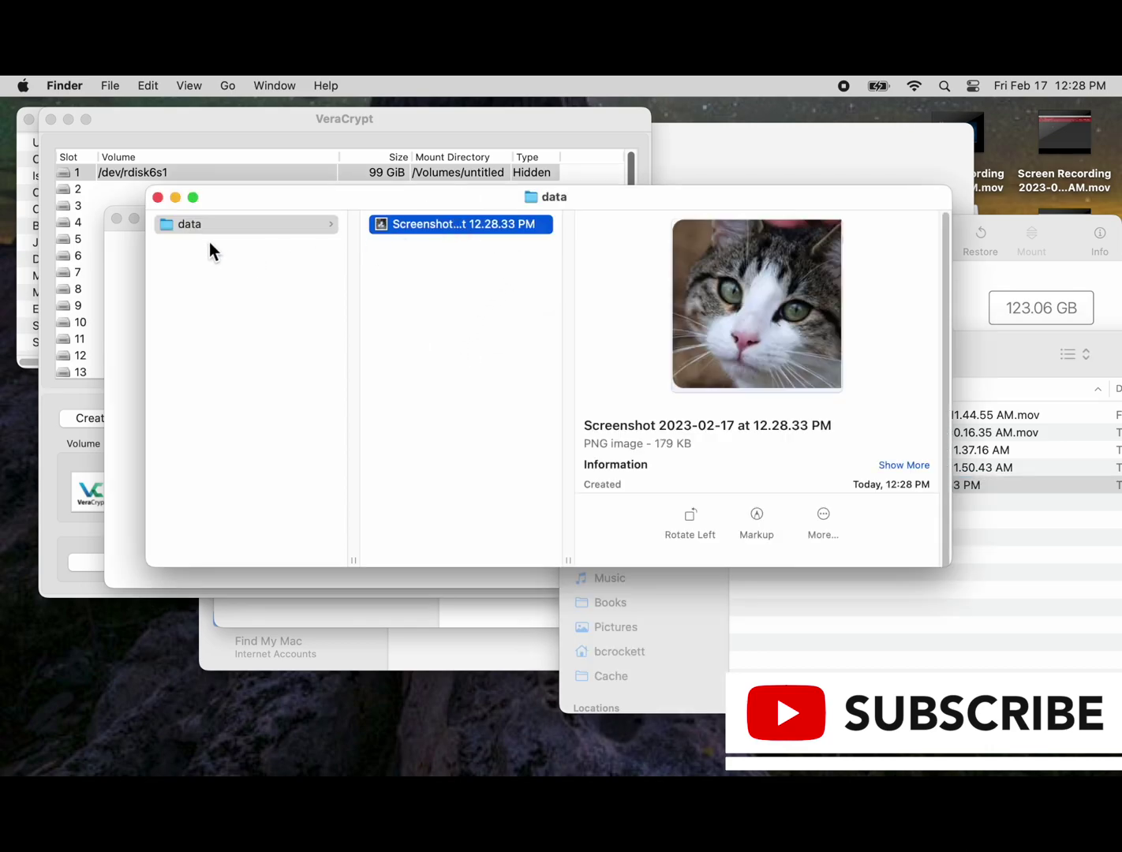
pyautogui.click(246, 229)
pyautogui.click(384, 226)
pyautogui.moveTo(378, 209); pyautogui.dragTo(421, 191)
pyautogui.click(261, 119)
pyautogui.click(772, 211)
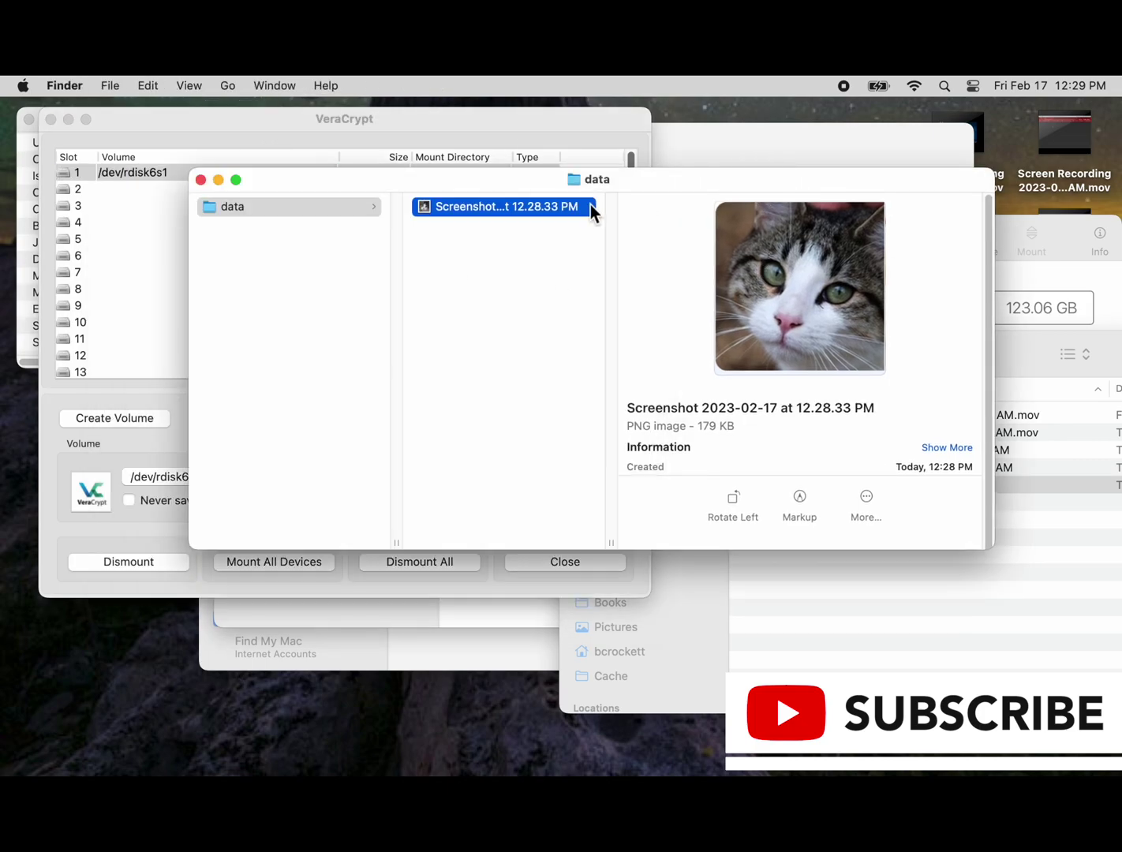
pyautogui.click(201, 180)
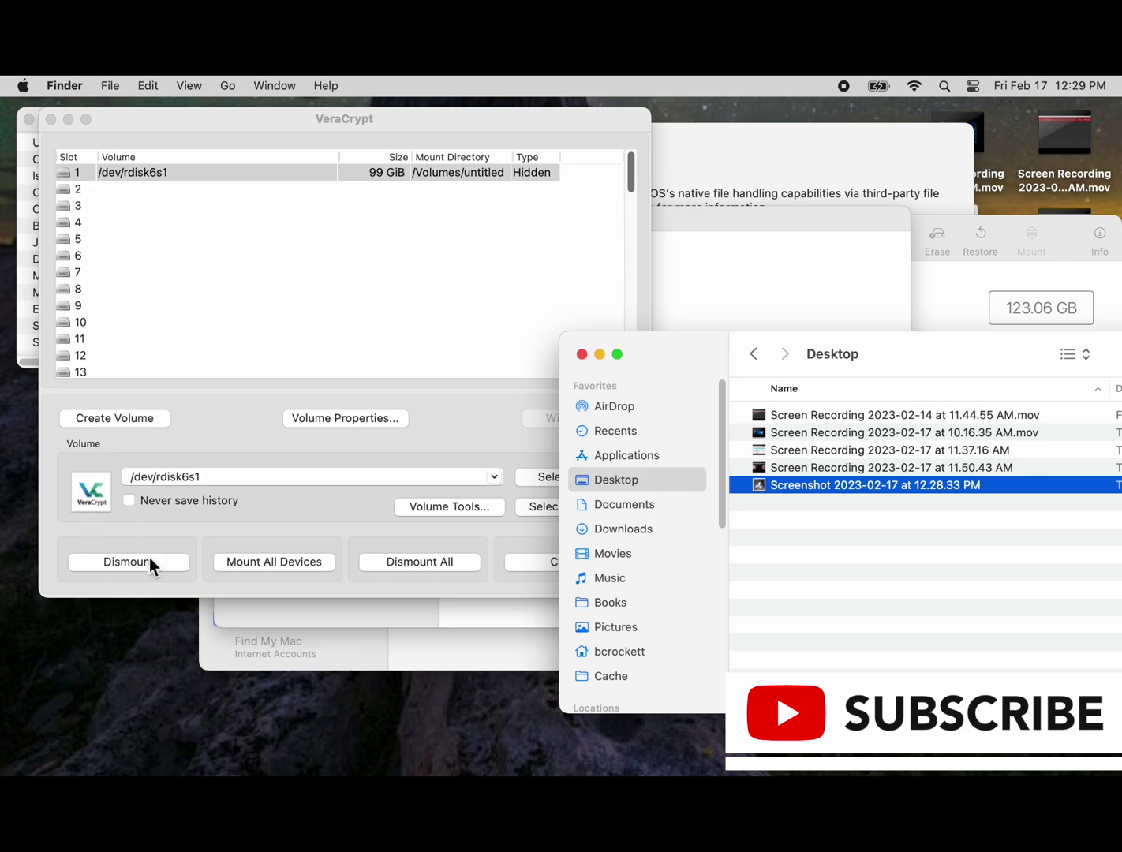
# - Dismount the hidden volume in VeraCrypt, then cancel the first remount password prompt
pyautogui.click(149, 560)
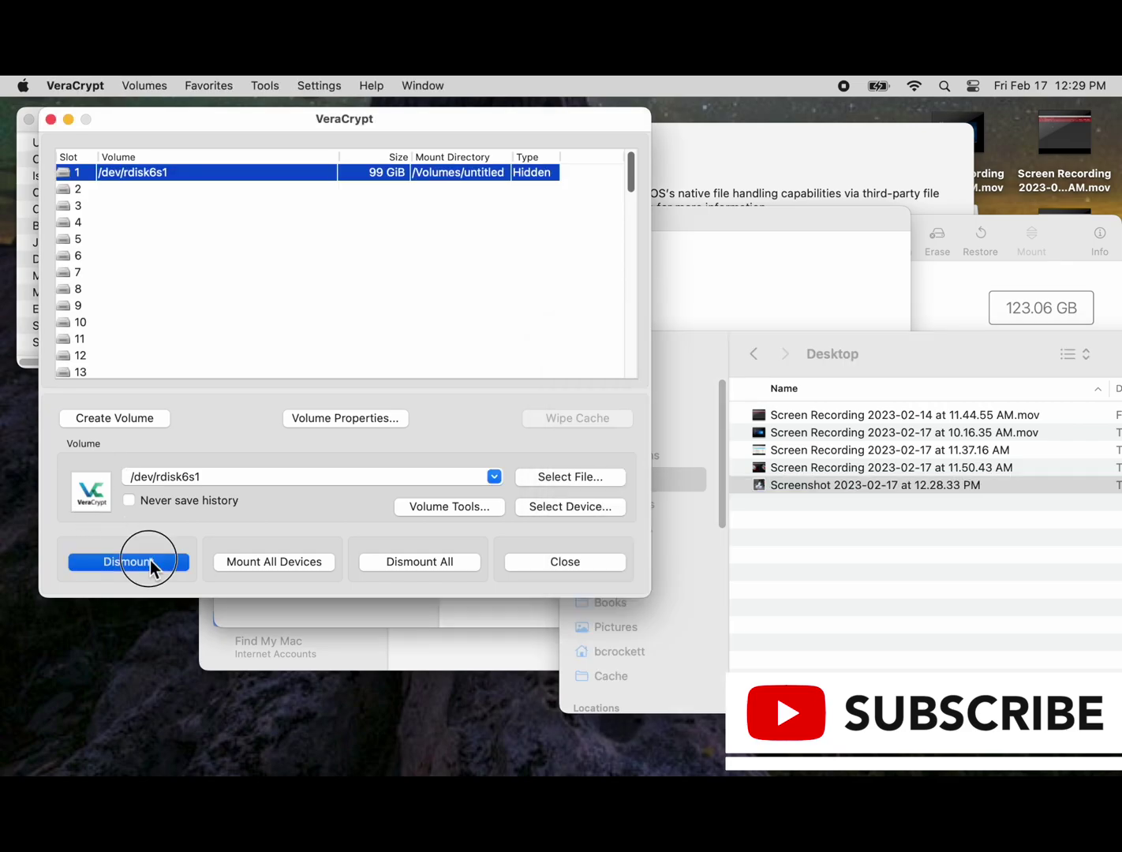
pyautogui.click(150, 561)
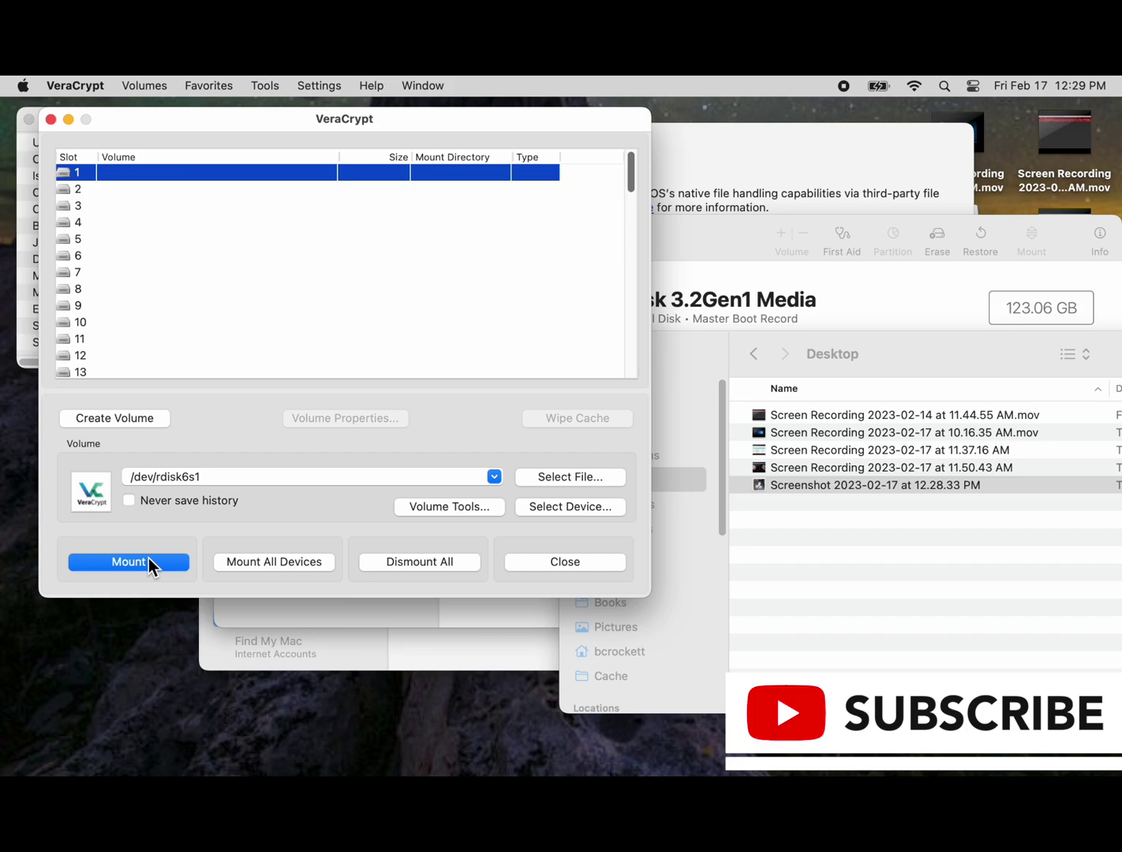
pyautogui.click(148, 560)
pyautogui.rightClick(406, 312)
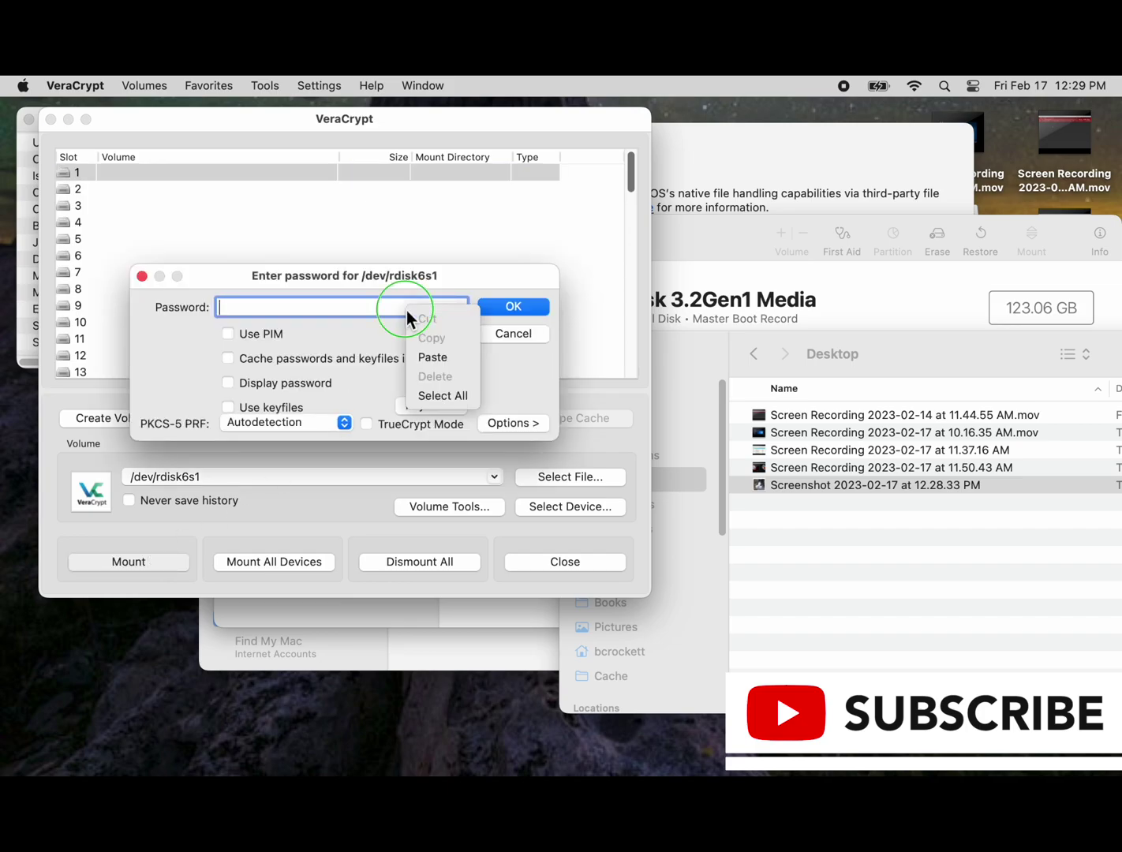
pyautogui.click(161, 284)
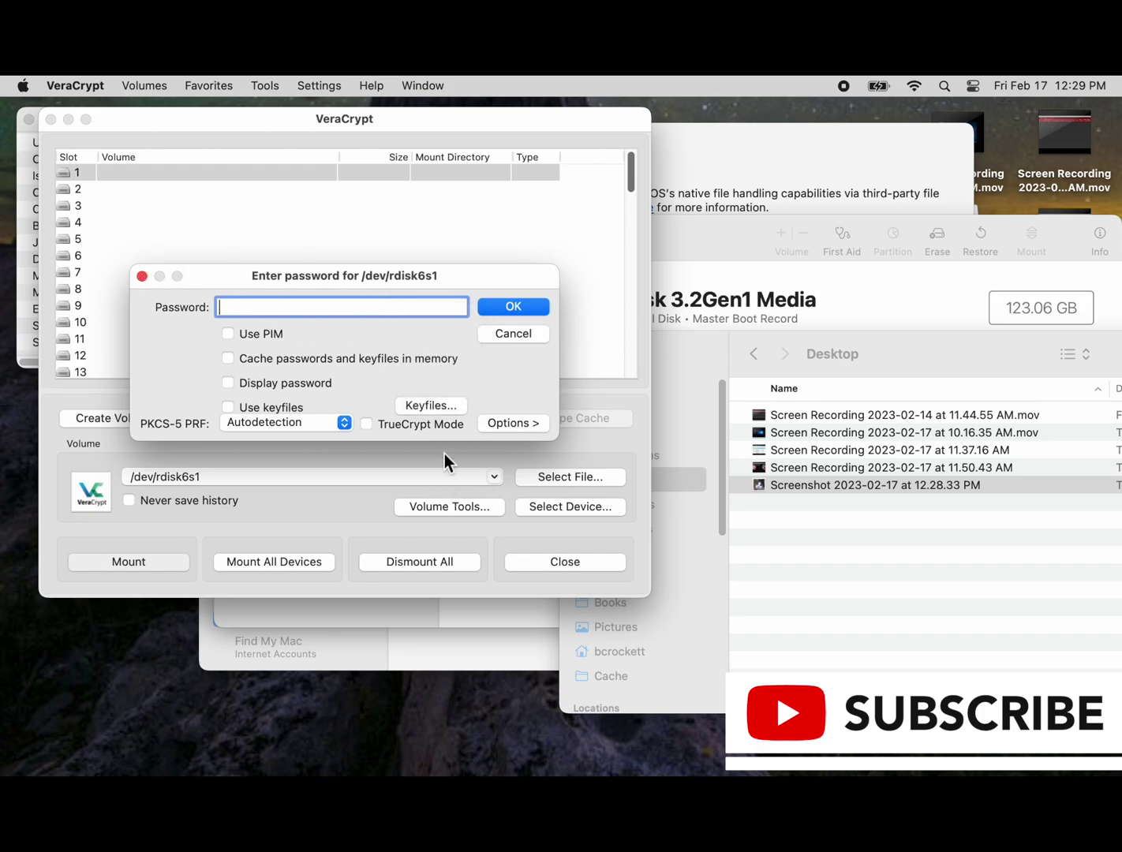
pyautogui.click(519, 337)
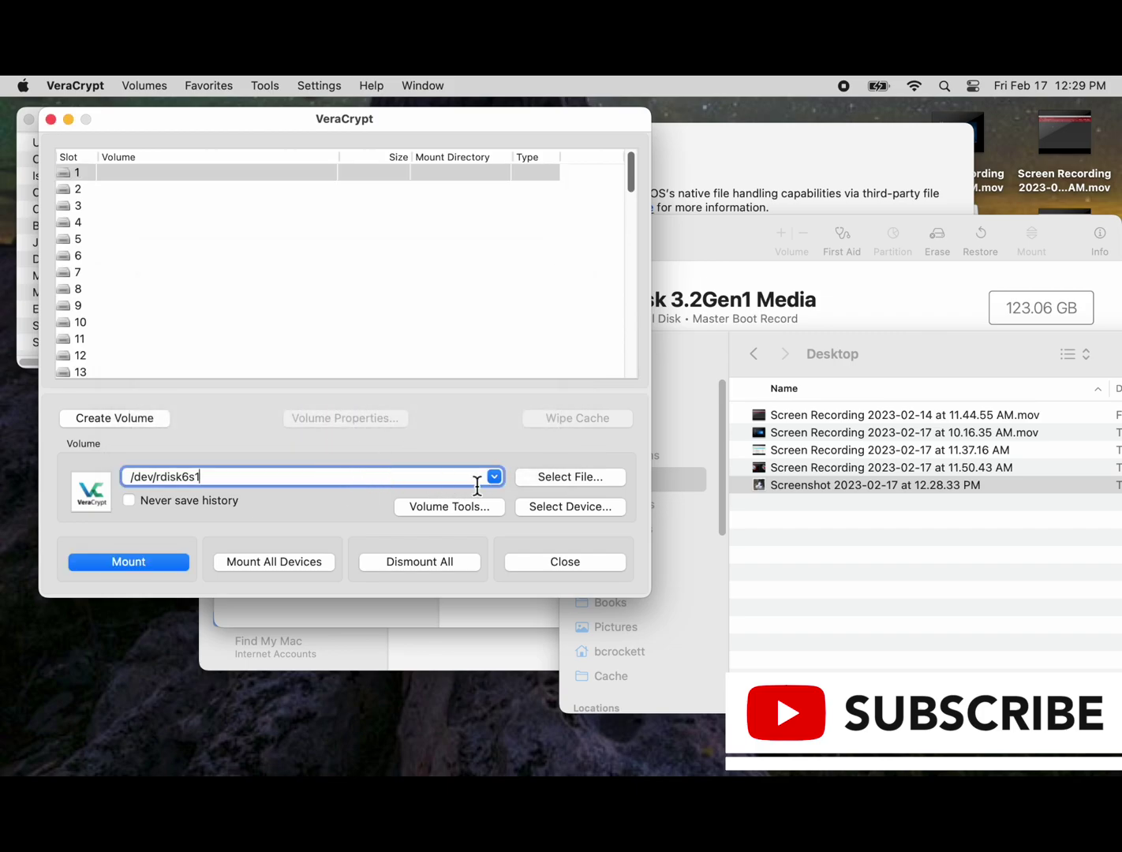
# - Clear the volume path and reselect /dev/rdisk6s1 as the device
pyautogui.doubleClick(374, 479)
pyautogui.moveTo(374, 479); pyautogui.dragTo(126, 469)
pyautogui.press('BackSpace')
pyautogui.click(549, 505)
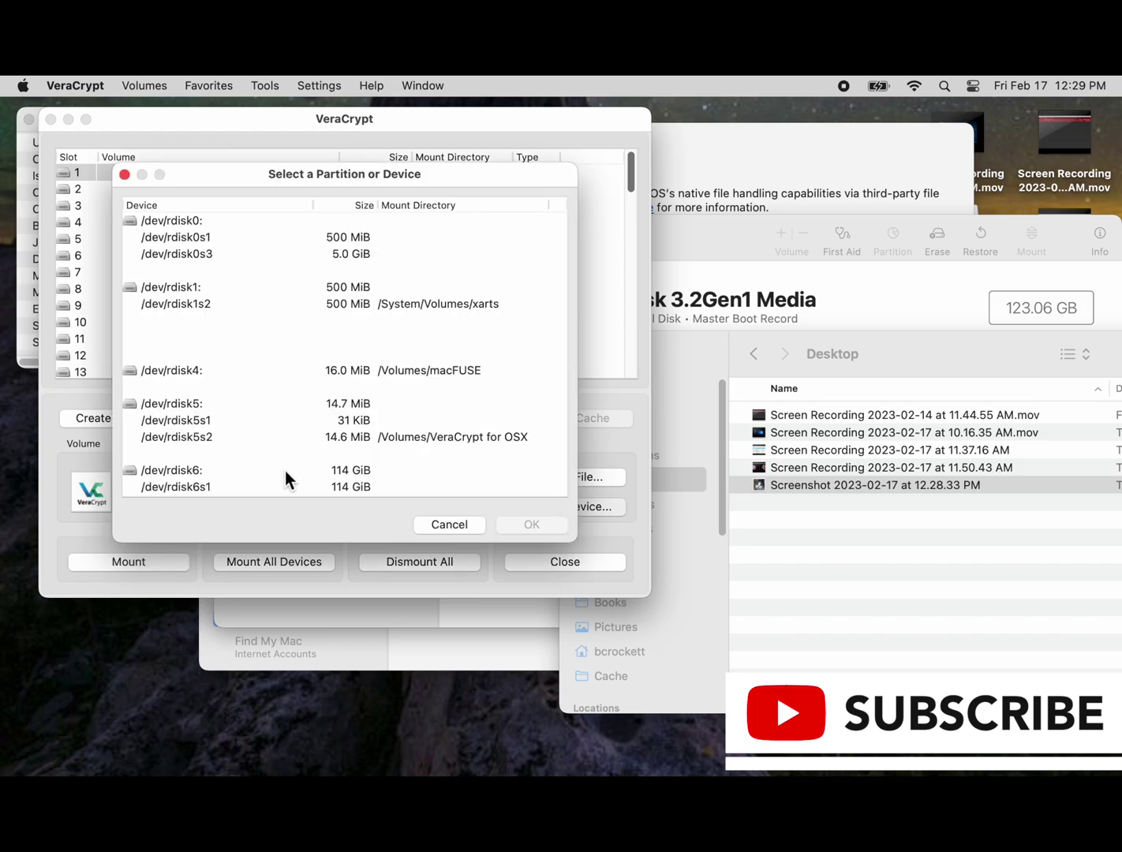
pyautogui.click(281, 486)
pyautogui.click(521, 525)
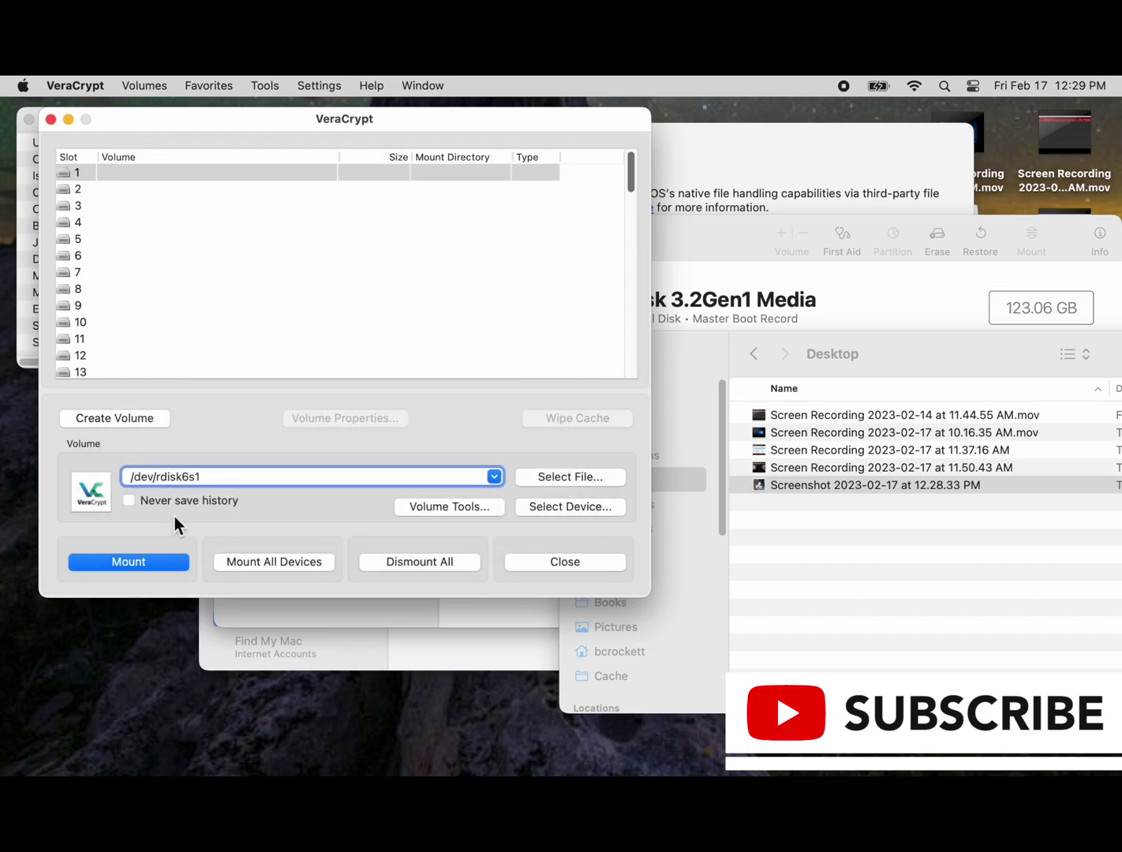
# - Remount /dev/rdisk6s1 as the hidden volume using the pasted password
pyautogui.click(151, 561)
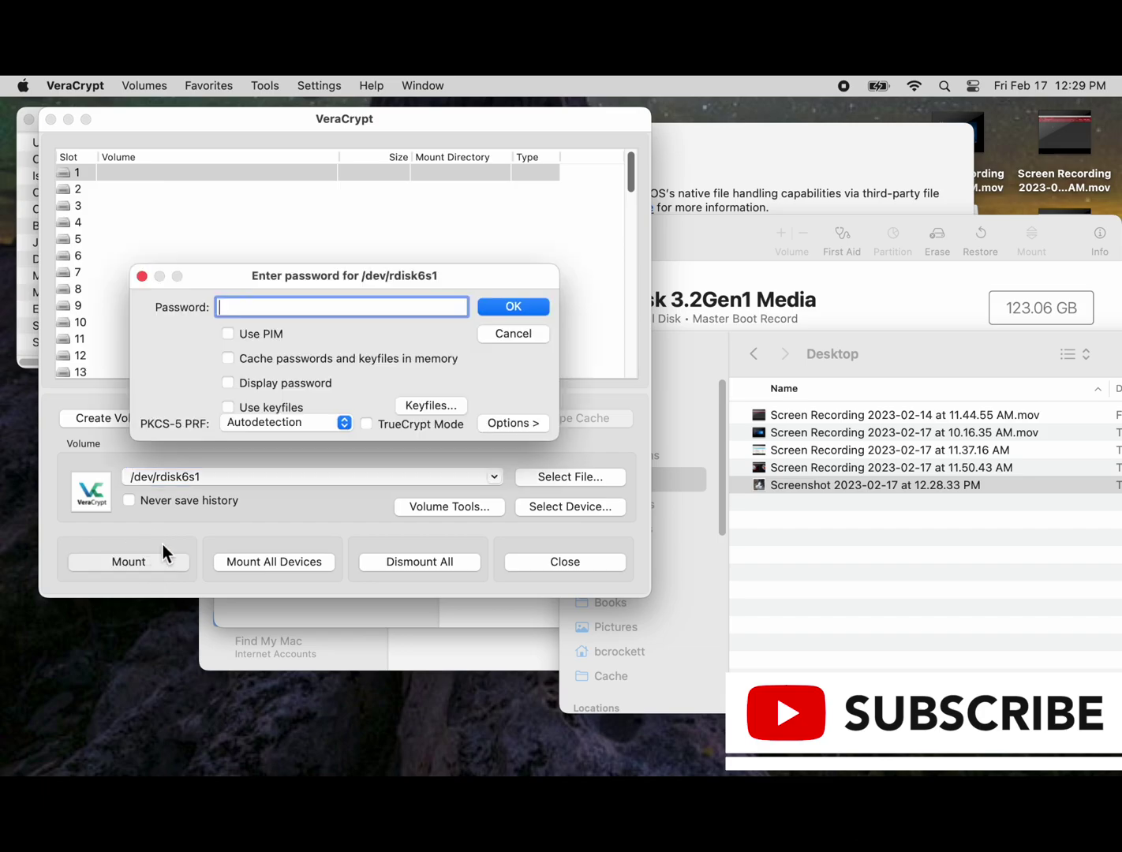
pyautogui.rightClick(306, 307)
pyautogui.click(333, 360)
pyautogui.click(511, 306)
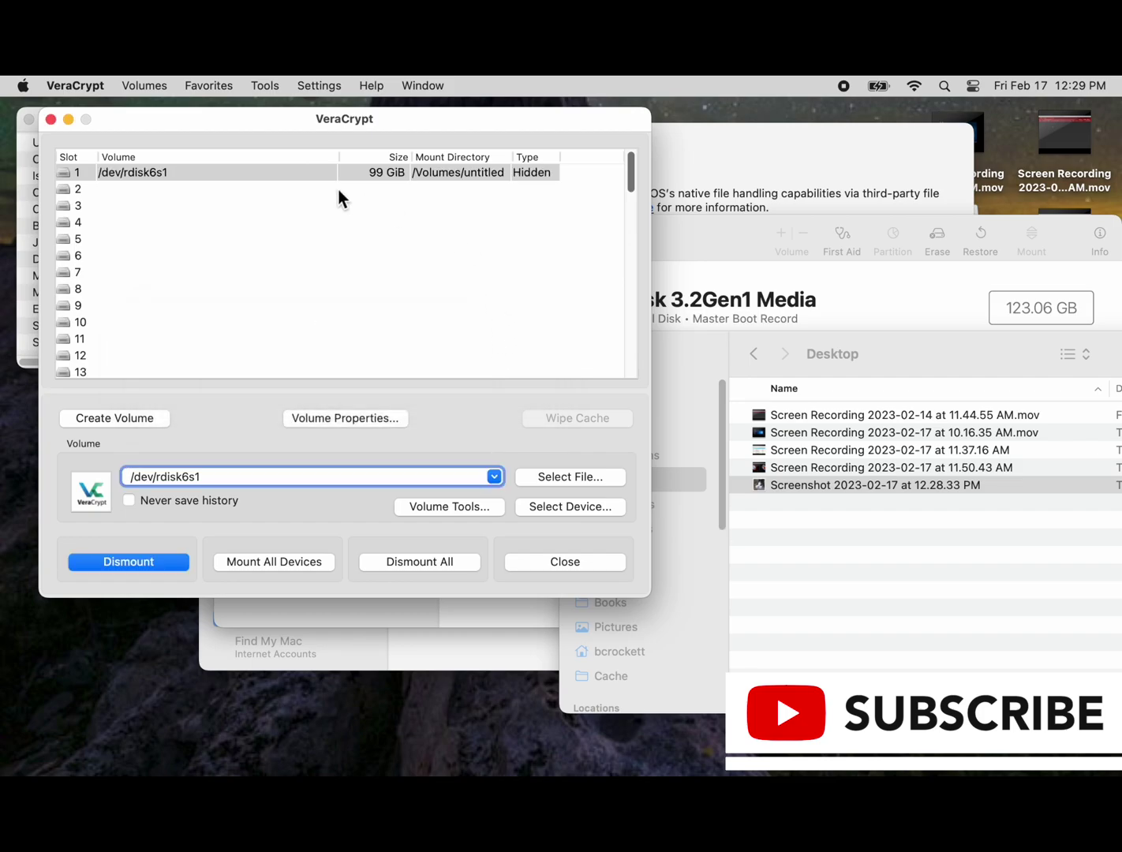
# - Open the volume's data folder in Finder and preview the cat screenshot
pyautogui.doubleClick(272, 172)
pyautogui.doubleClick(497, 385)
pyautogui.click(503, 210)
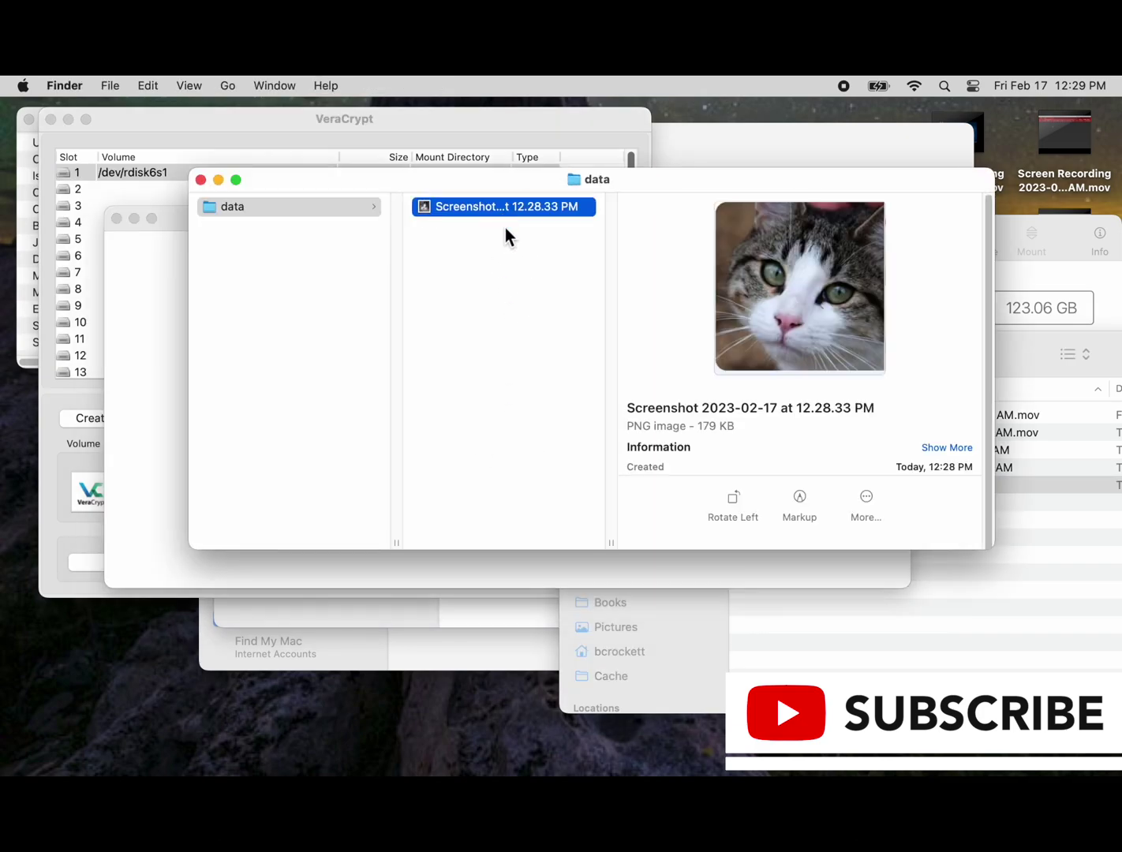